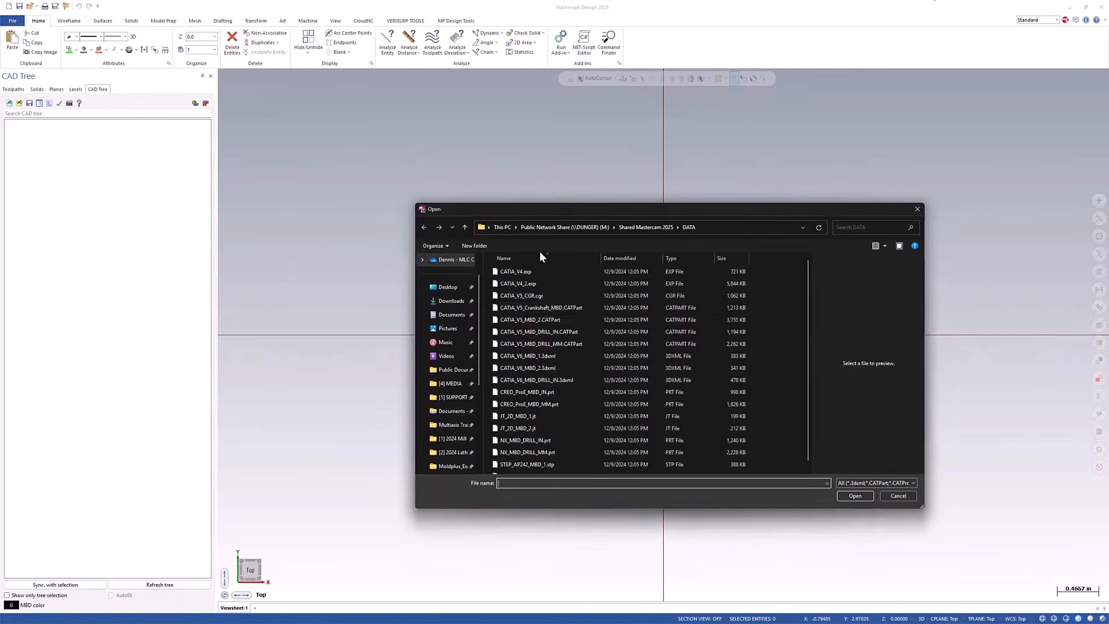
Open the file CATIA_V5_Crankshaft_MBD.CATPart from the DATA folder.
double_click(532, 309)
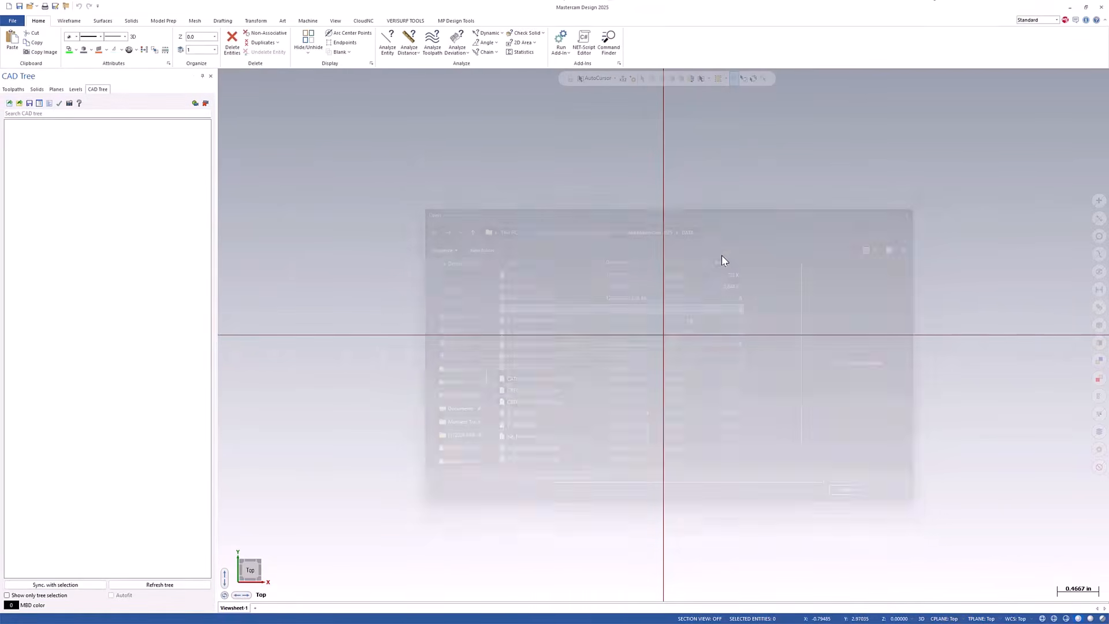
mouse_move(722, 255)
middle_mouse_down()
mouse_move(806, 352)
mouse_move(749, 371)
mouse_move(775, 258)
mouse_move(897, 248)
middle_mouse_up()
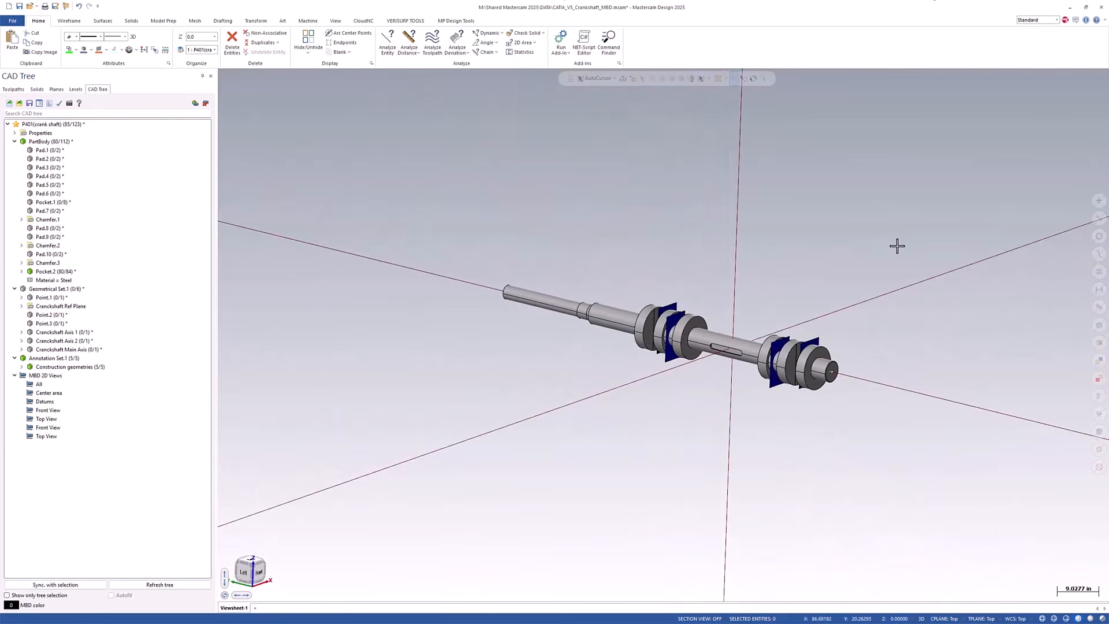
scroll(734, 382, "up", 4)
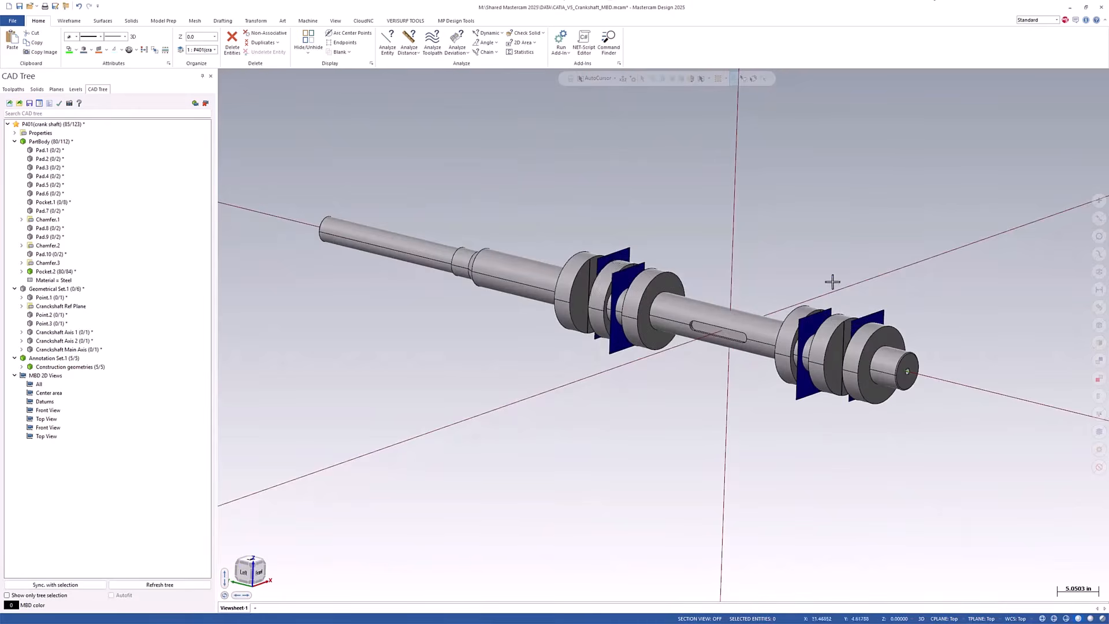
mouse_move(832, 282)
middle_mouse_down()
mouse_move(844, 253)
mouse_move(771, 253)
middle_mouse_up()
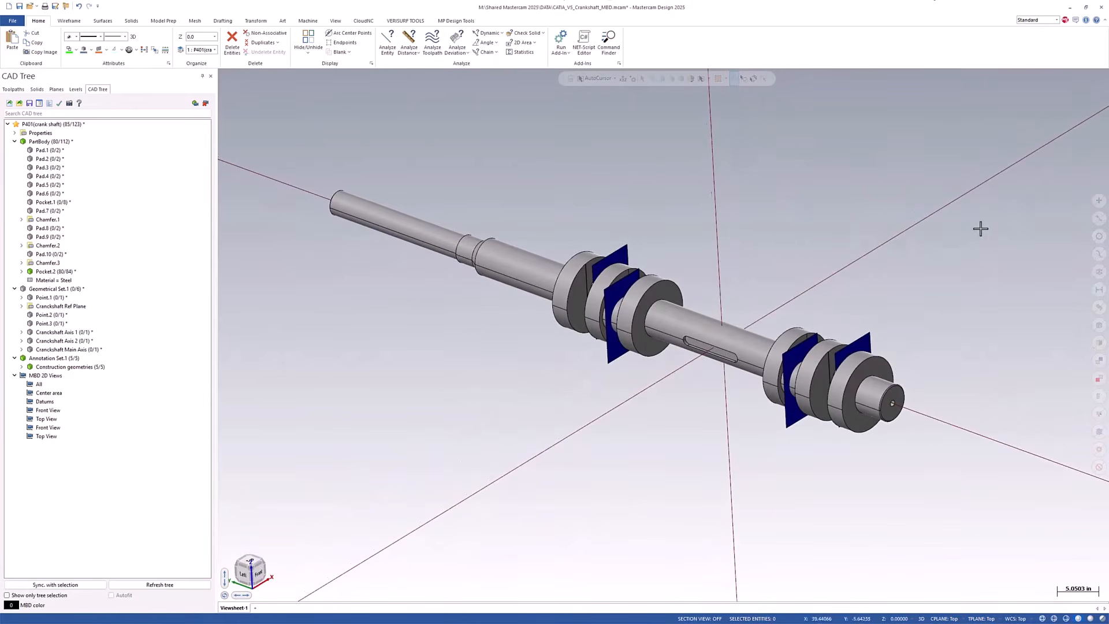
Select the four blue center planes on the crankshaft, sync the CAD tree with the selection and blank their geometry.
left_click(621, 255)
left_click(619, 315)
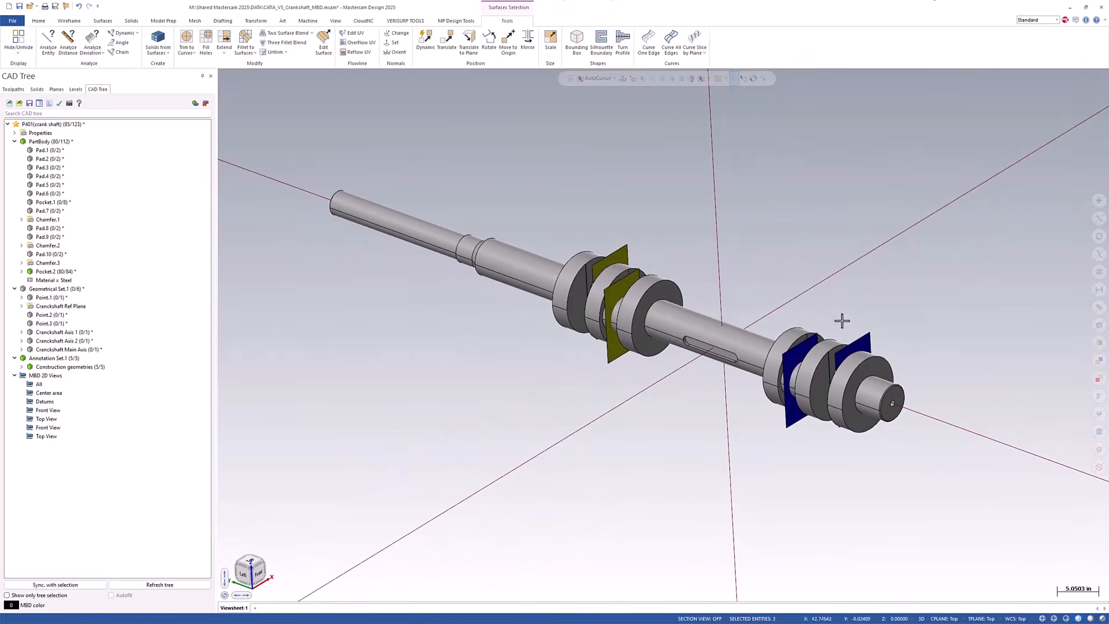
left_click(799, 349)
left_click(863, 347)
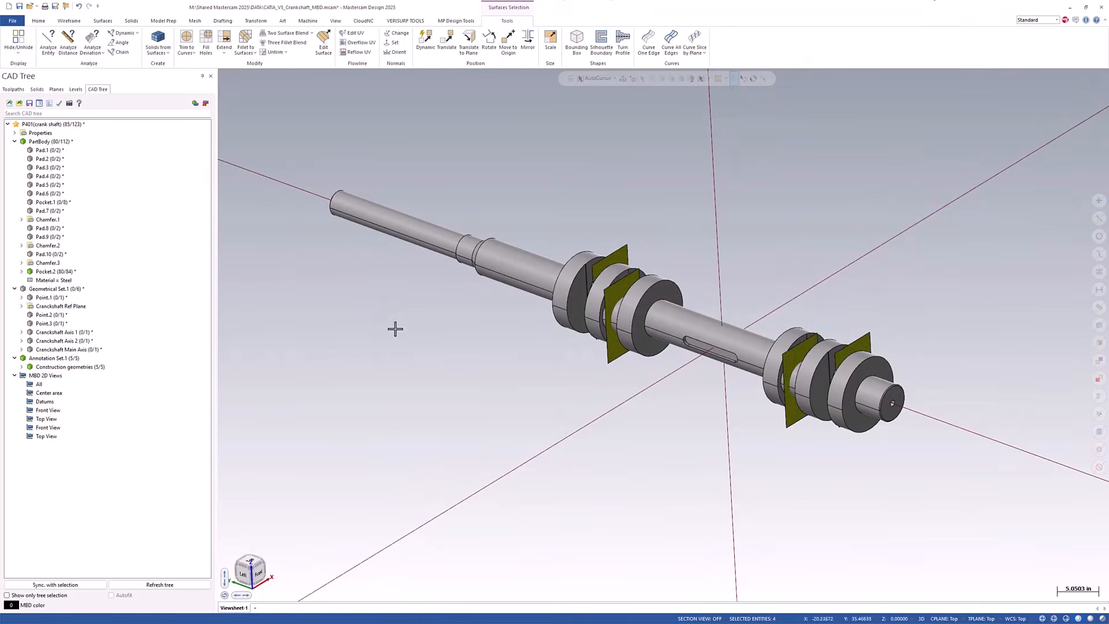
left_click(56, 585)
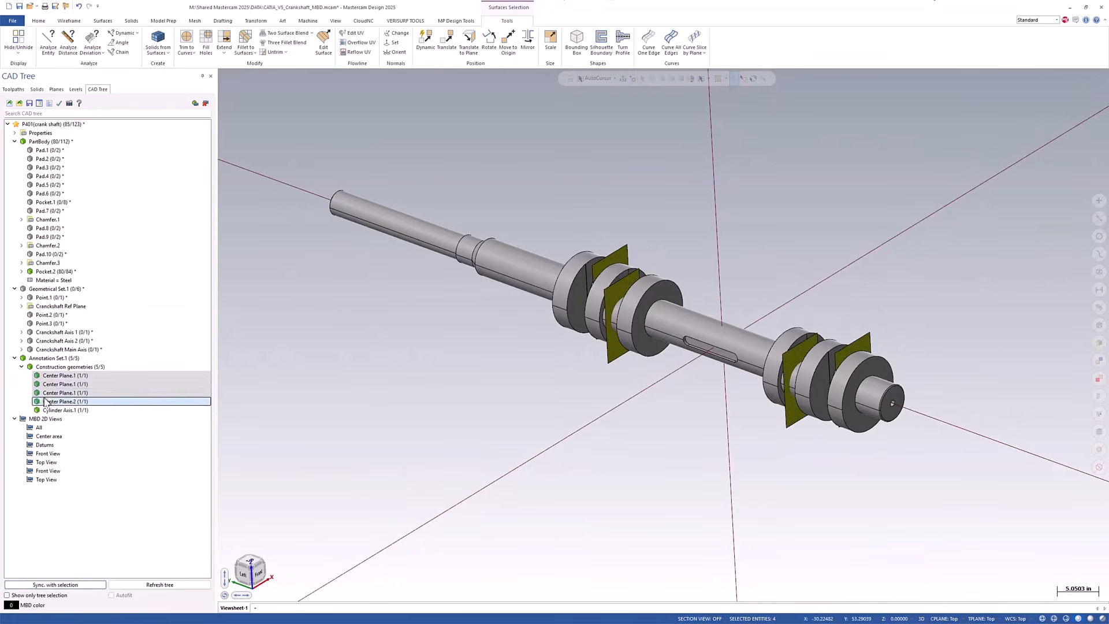
right_click(145, 374)
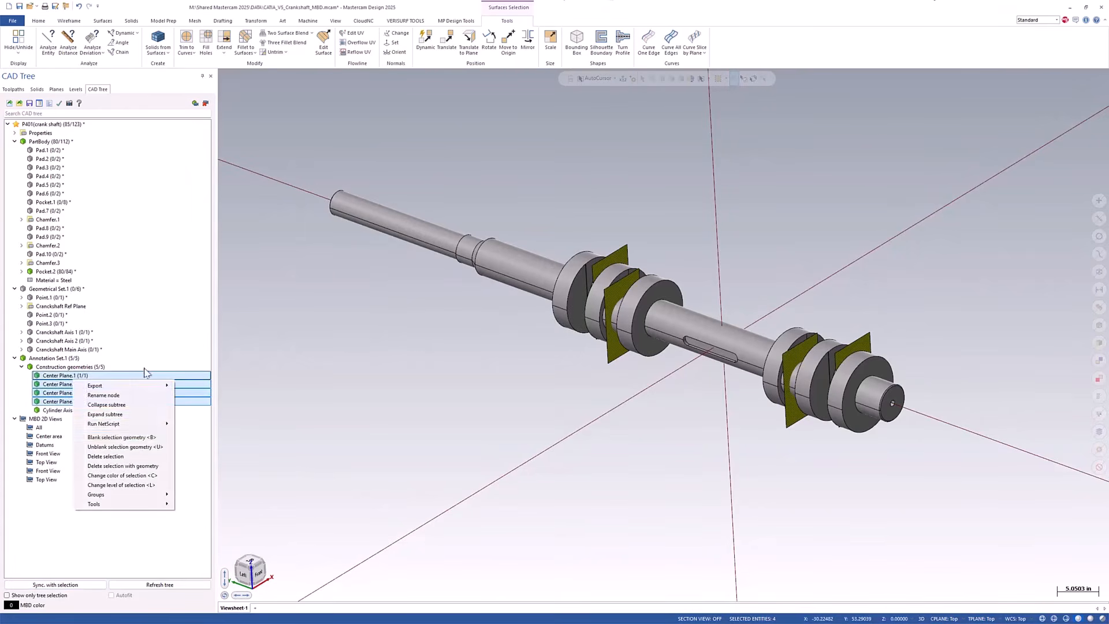
left_click(121, 438)
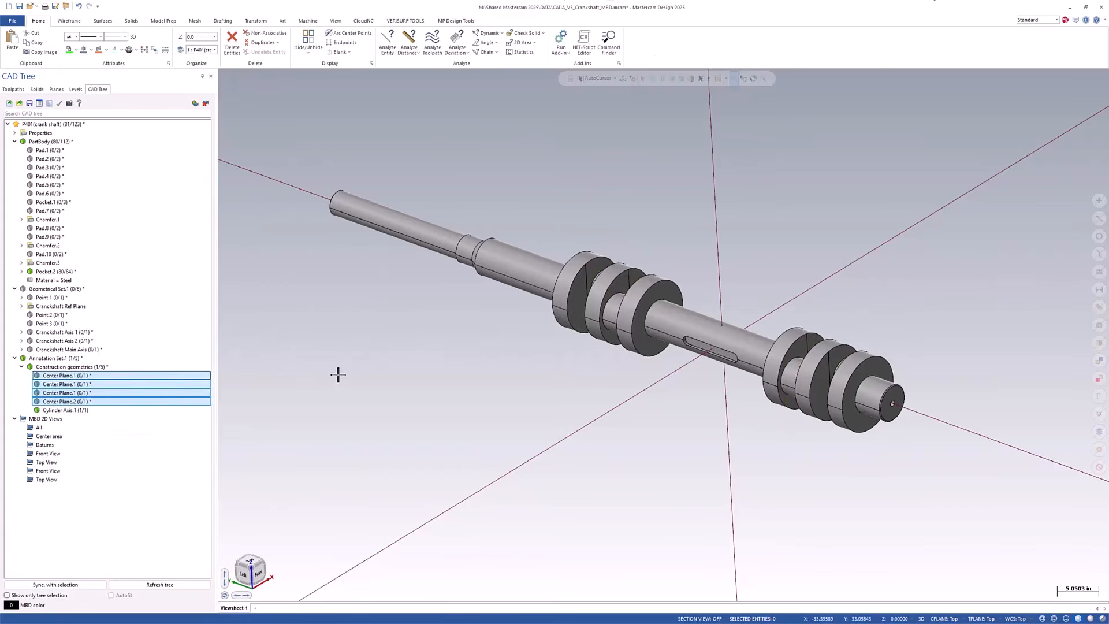
Blank the geometry of Cylinder Axis.1 under the construction geometries.
left_click(74, 411)
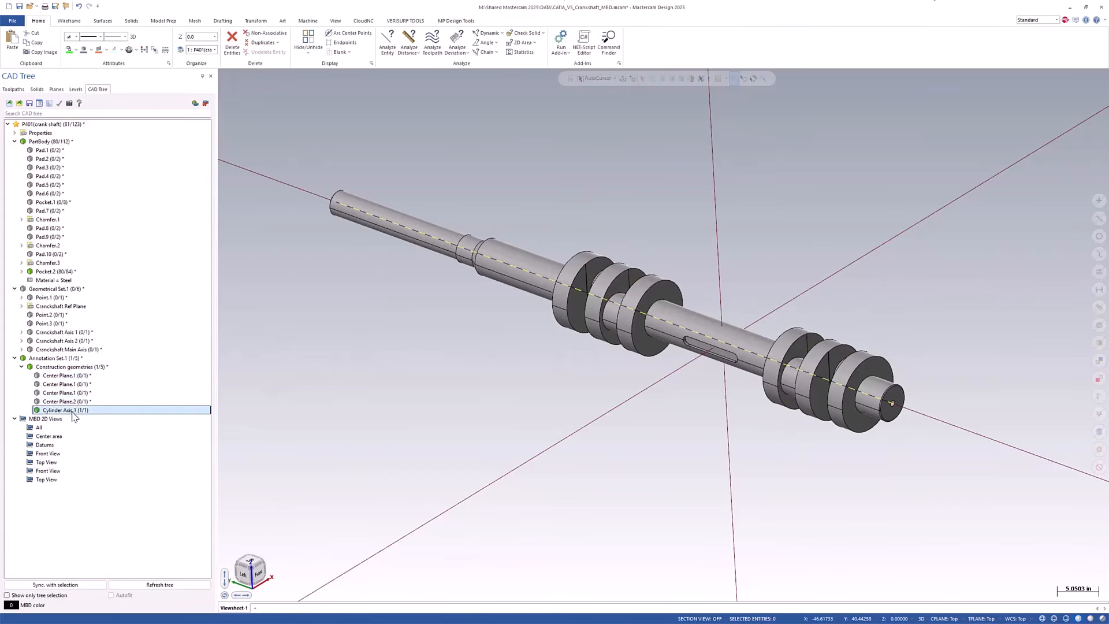
right_click(73, 412)
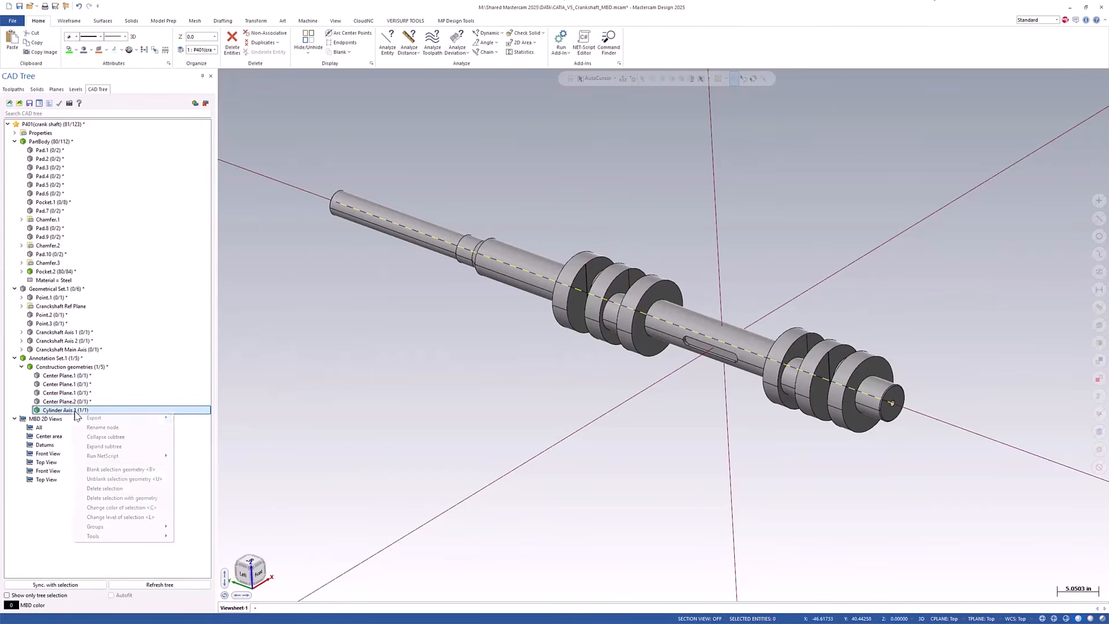
left_click(116, 469)
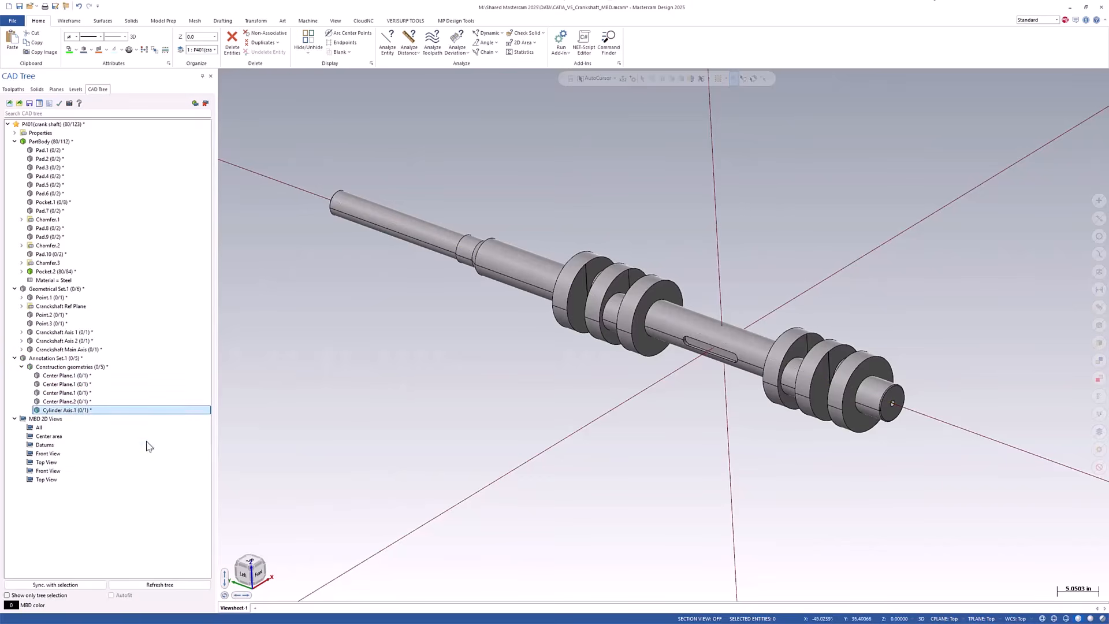
Display the crankshaft's All MBD 2D view, followed by the first Front View.
left_click(39, 428)
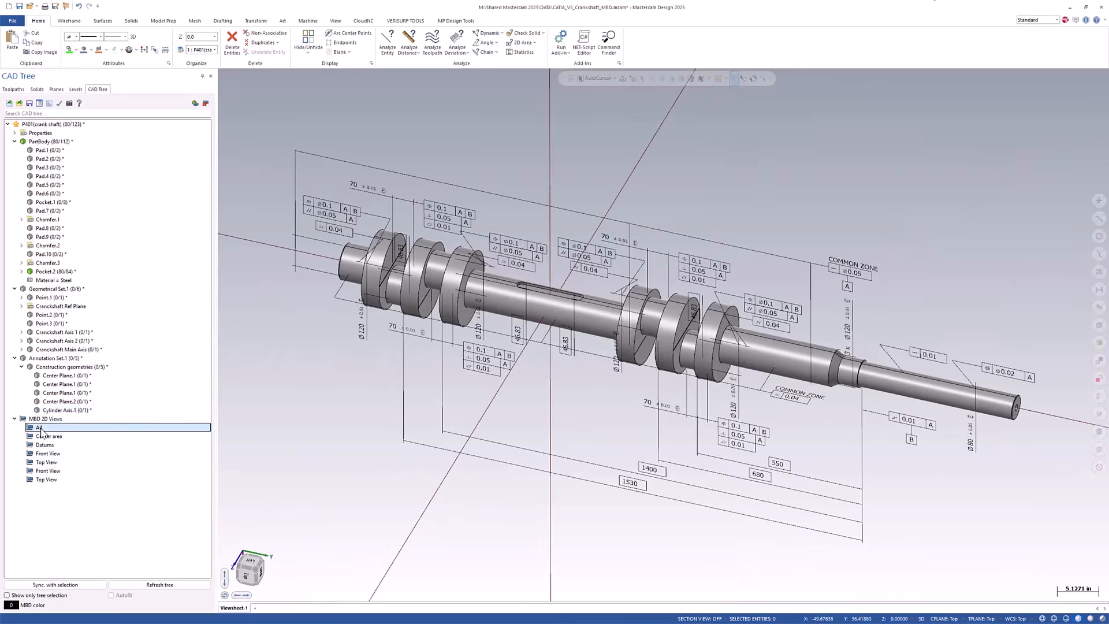
mouse_move(265, 419)
middle_mouse_down()
mouse_move(376, 404)
mouse_move(292, 362)
mouse_move(348, 315)
mouse_move(269, 406)
middle_mouse_up()
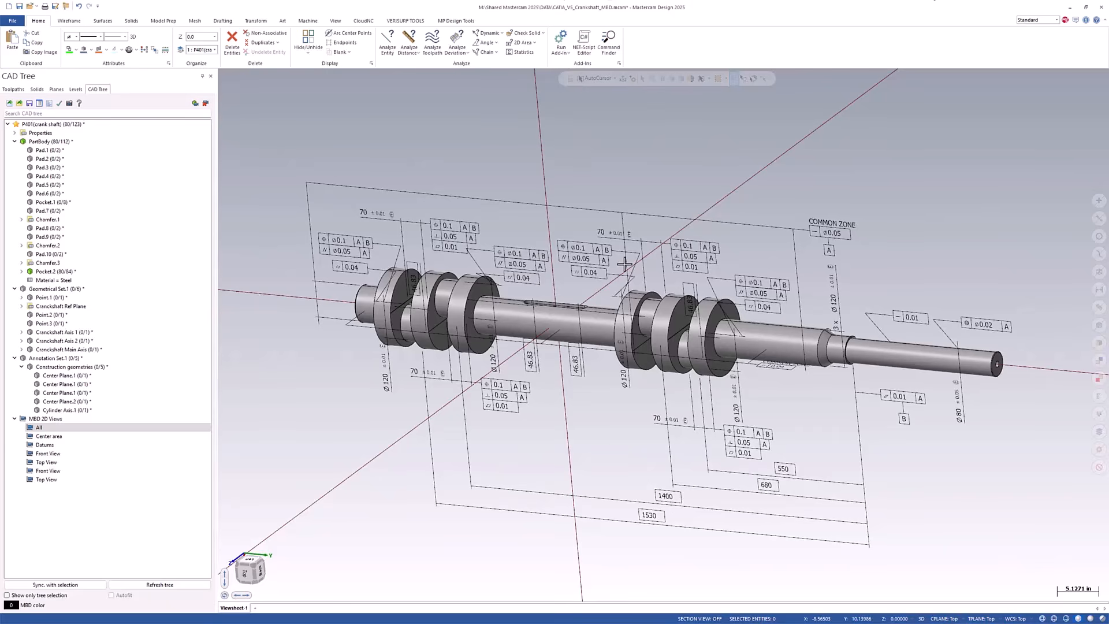
left_click(48, 454)
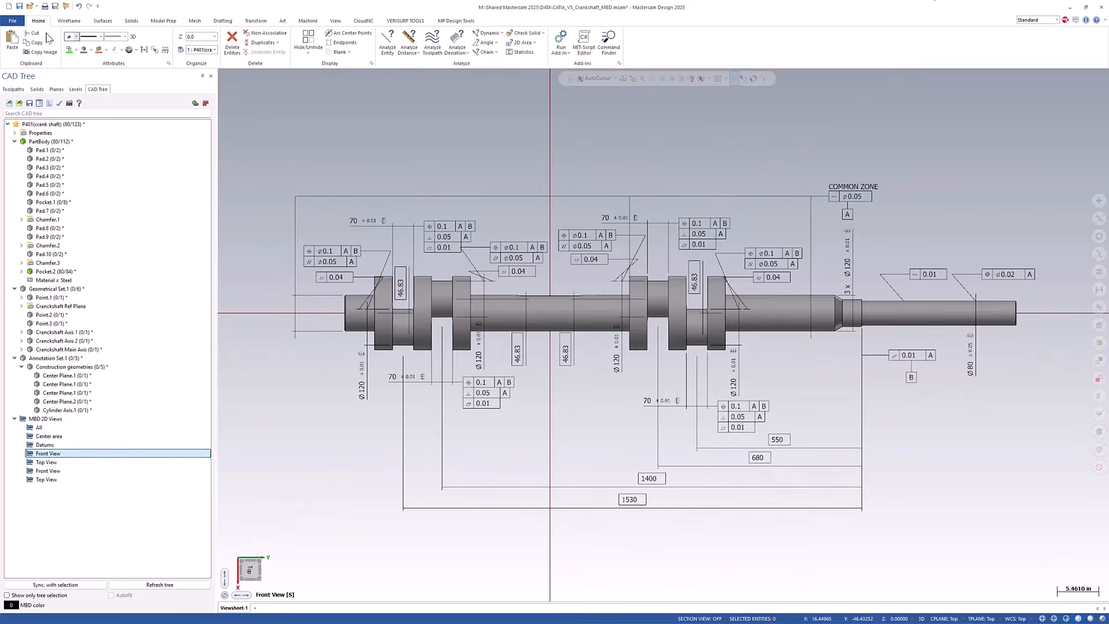
Check the print preview of the annotated Front View and return to the model without printing.
left_click(13, 21)
left_click(26, 203)
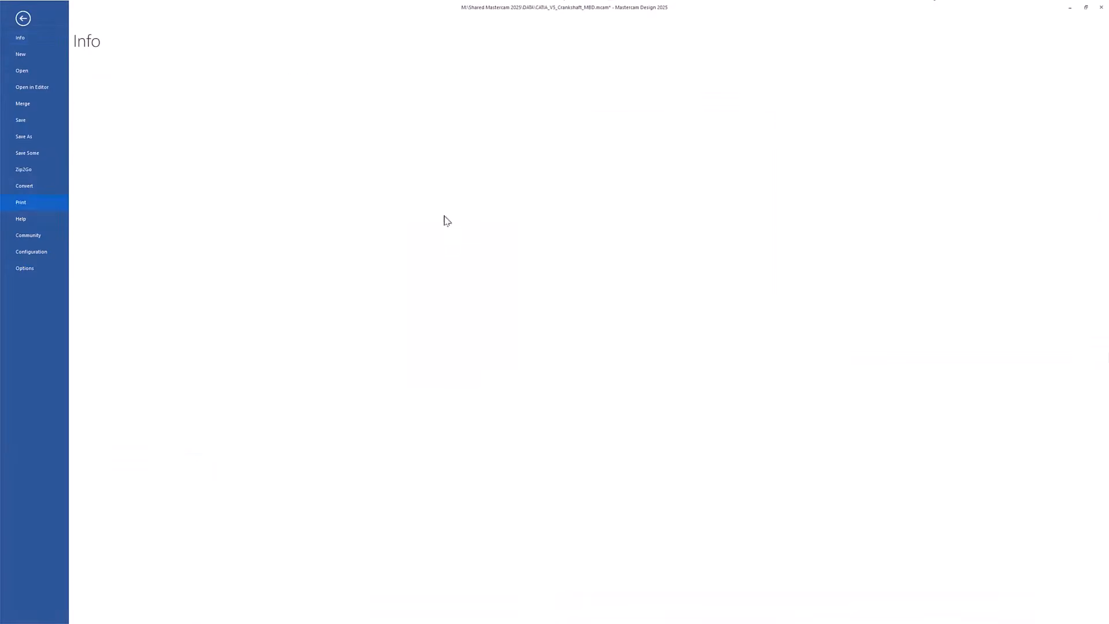
left_click_drag(708, 317, 701, 298)
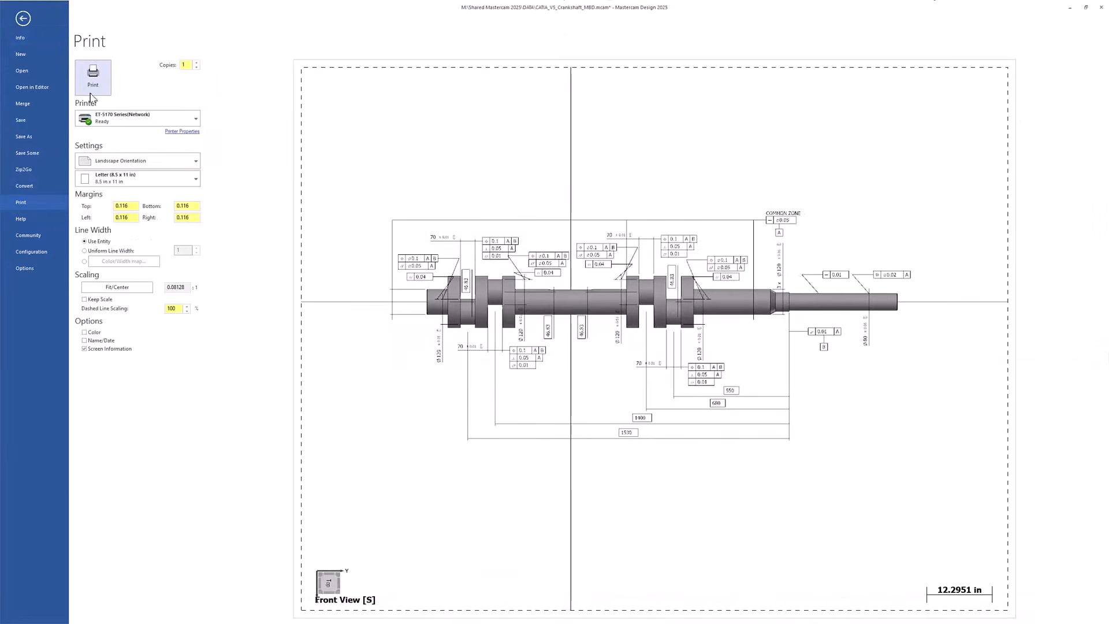
left_click(23, 20)
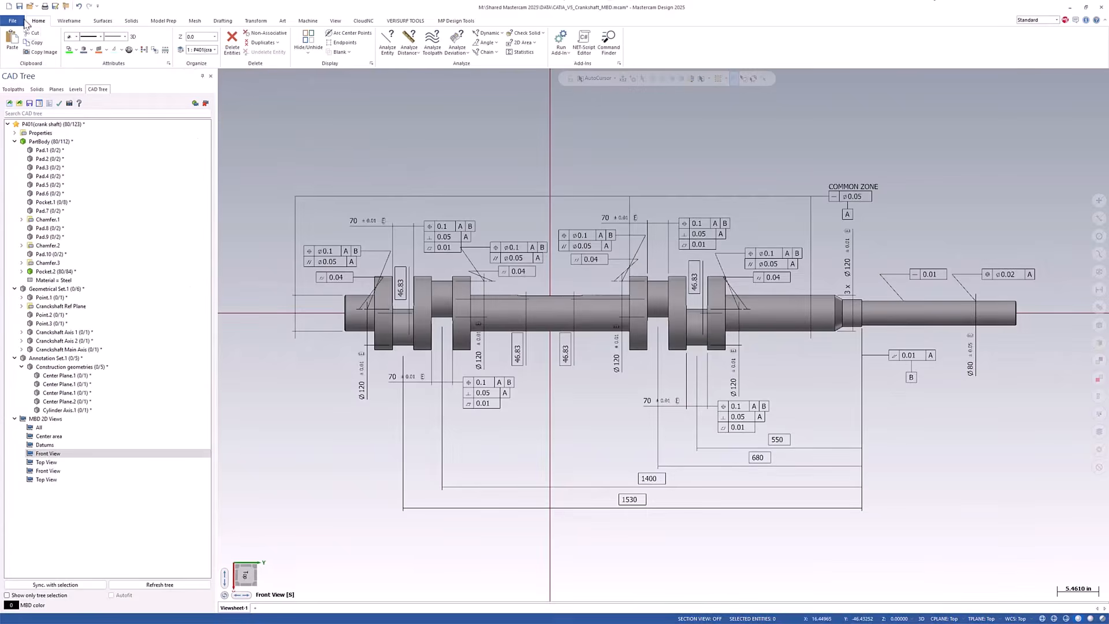
Load CATIA_V5_CGR.cgr through the CAD tree, agreeing to initialize the existing geometry and operations.
left_click(9, 104)
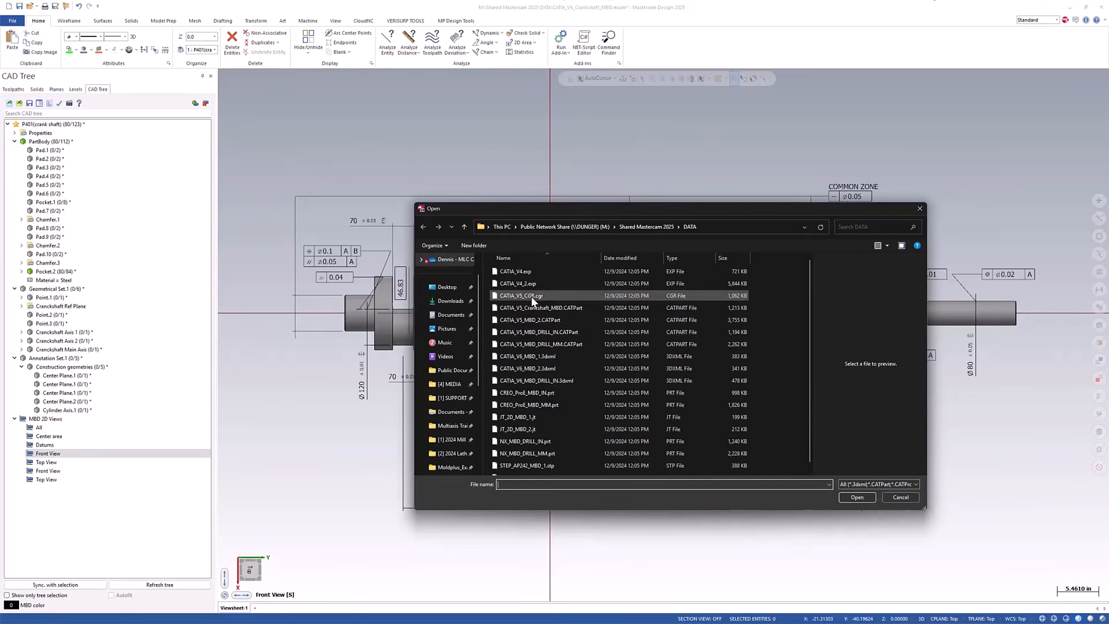
left_click(533, 297)
left_click(855, 498)
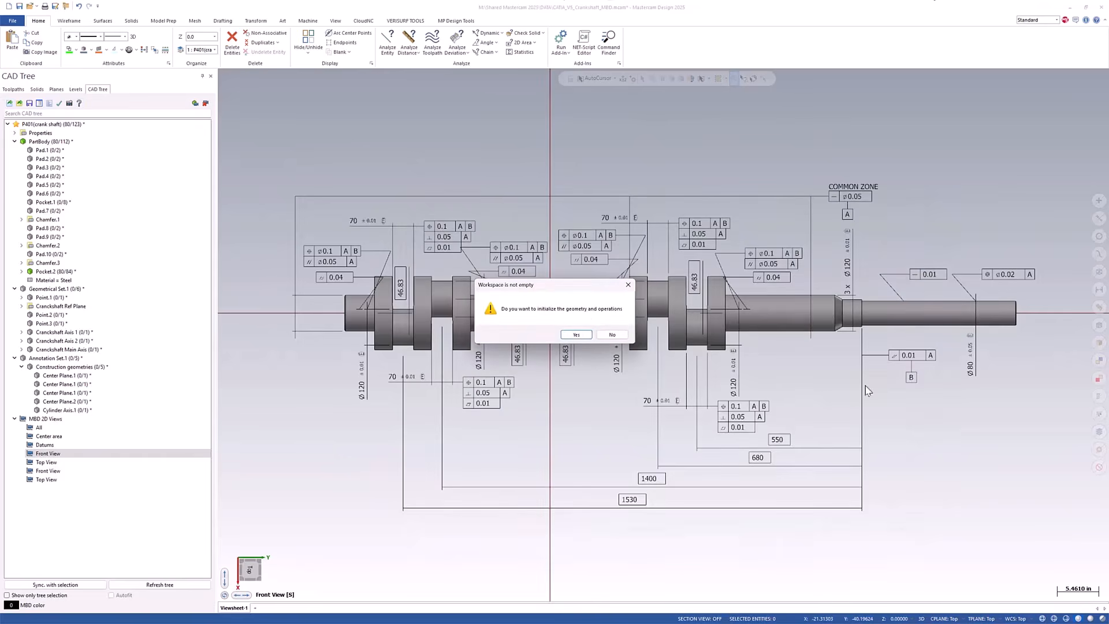
left_click(576, 334)
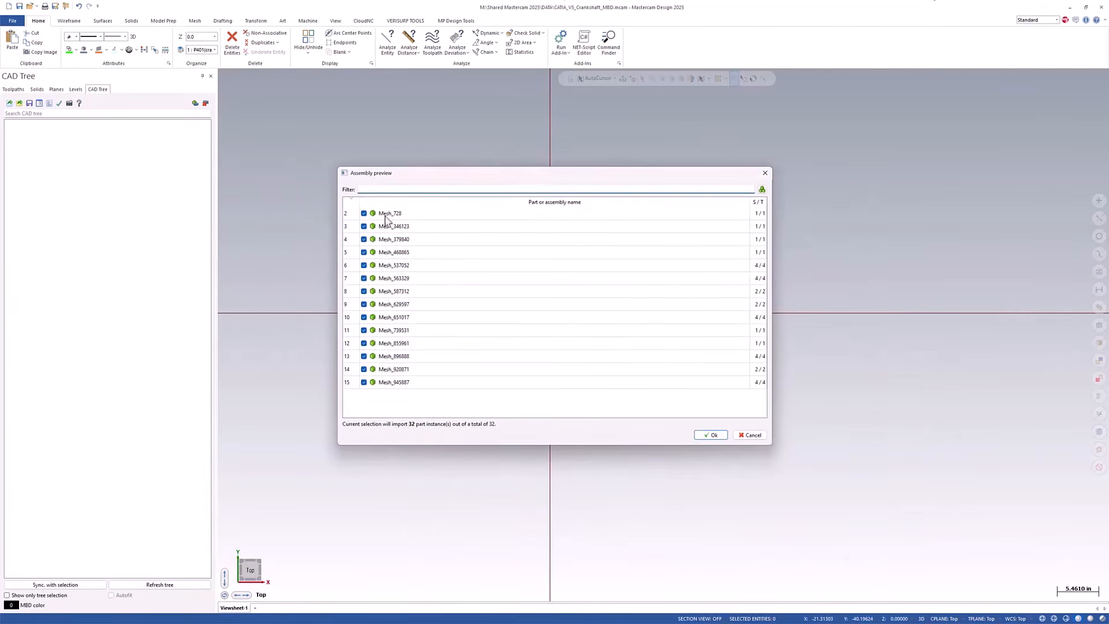
left_click(364, 213)
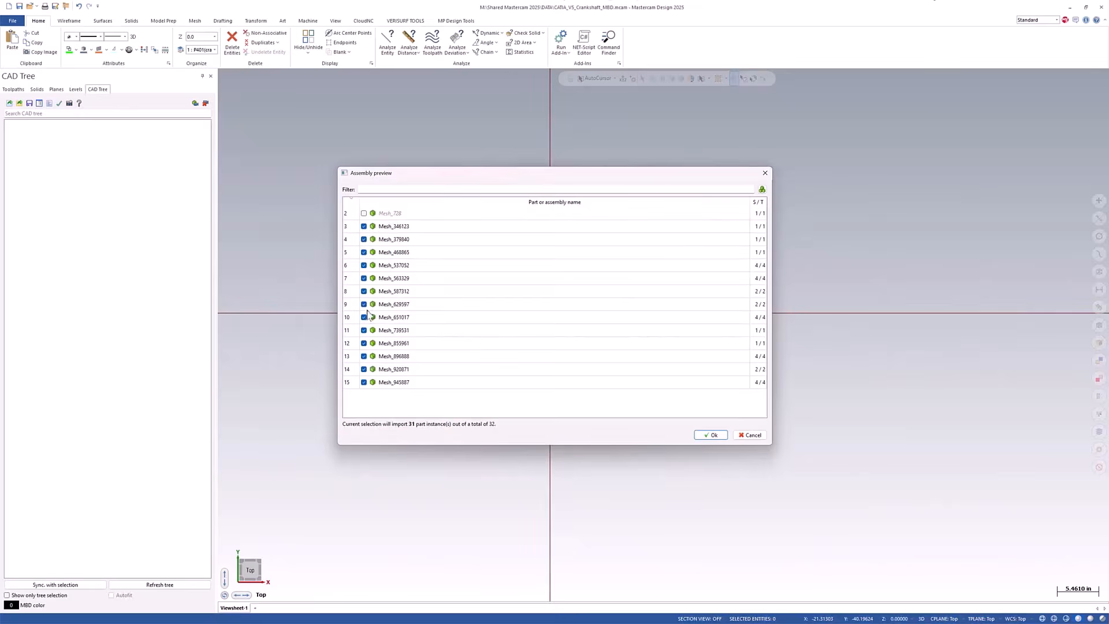
left_click(363, 278)
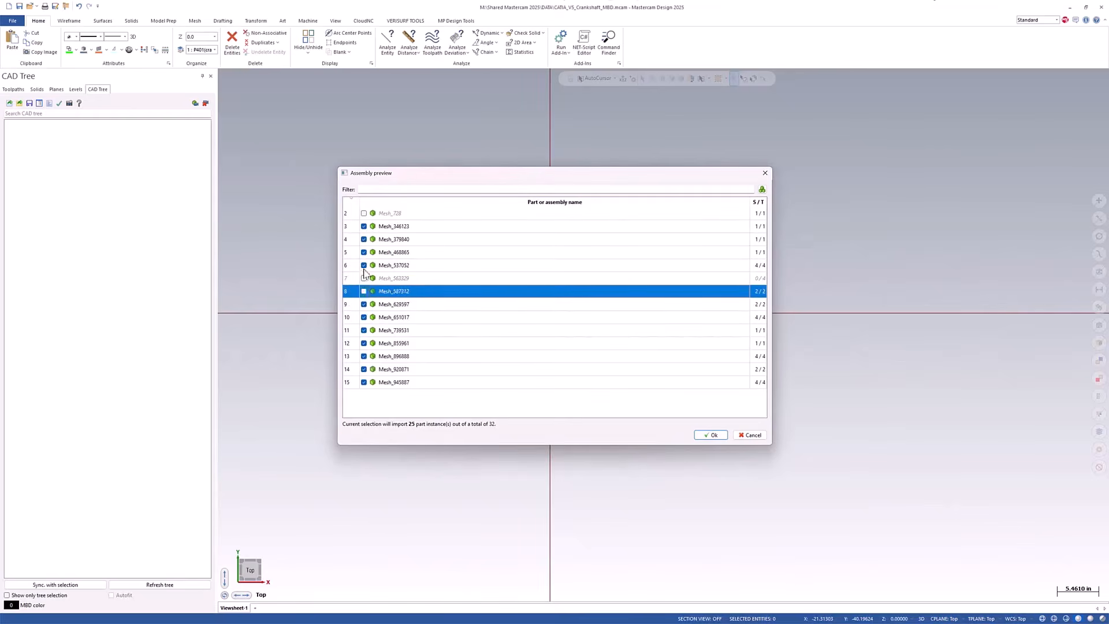
left_click(364, 278)
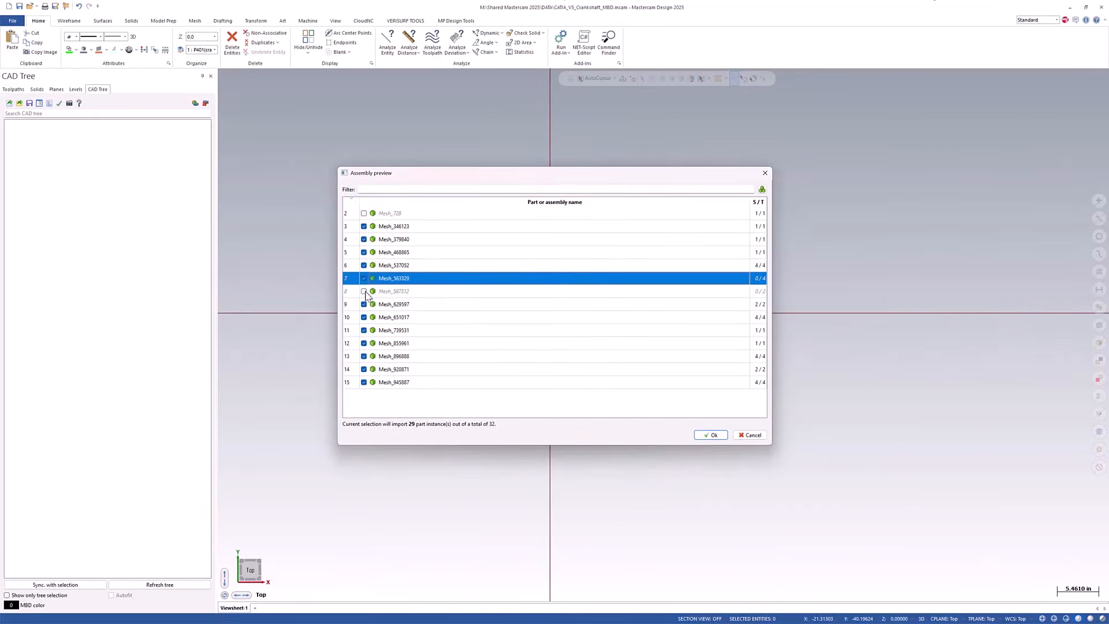
left_click(364, 292)
left_click(364, 213)
Import the CATIA_V5_CGR assembly with all listed mesh parts included.
left_click(712, 435)
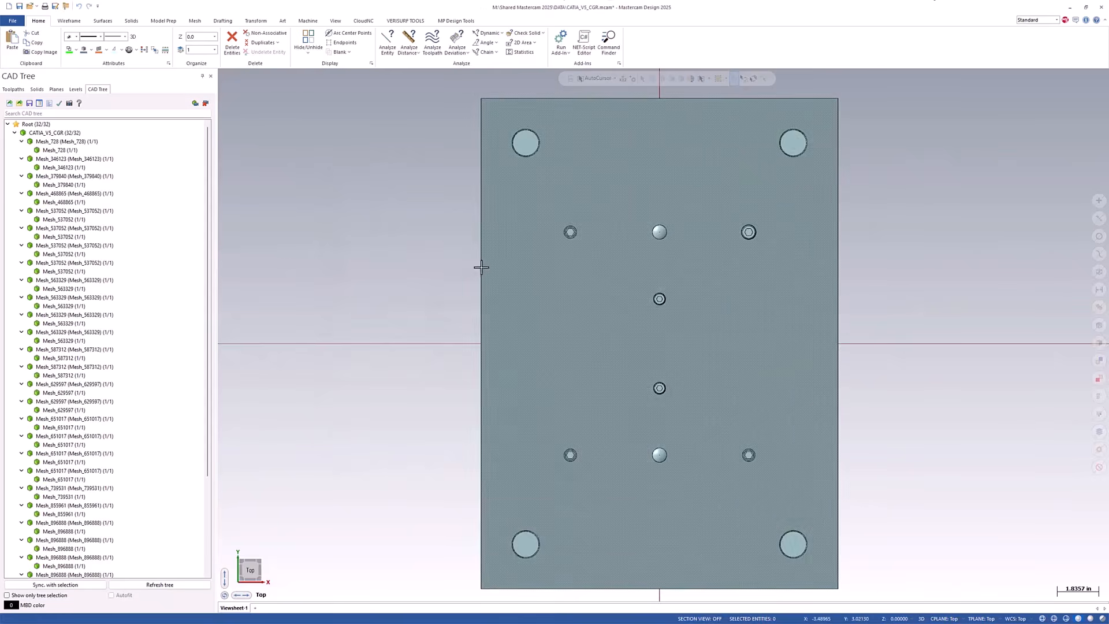
scroll(483, 277, "down", 2)
middle_click_drag(483, 289, 549, 301)
Select the assembly's two large outer plates, sync the CAD tree with the selection and blank their geometry.
left_click(503, 203)
left_click(416, 201)
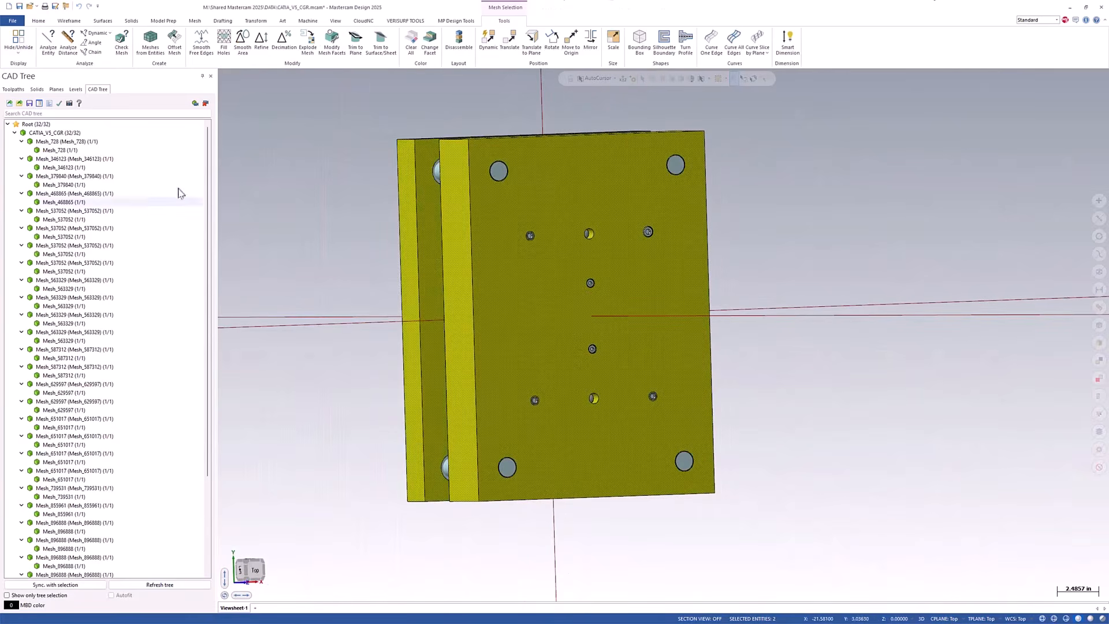
left_click(55, 584)
right_click(87, 186)
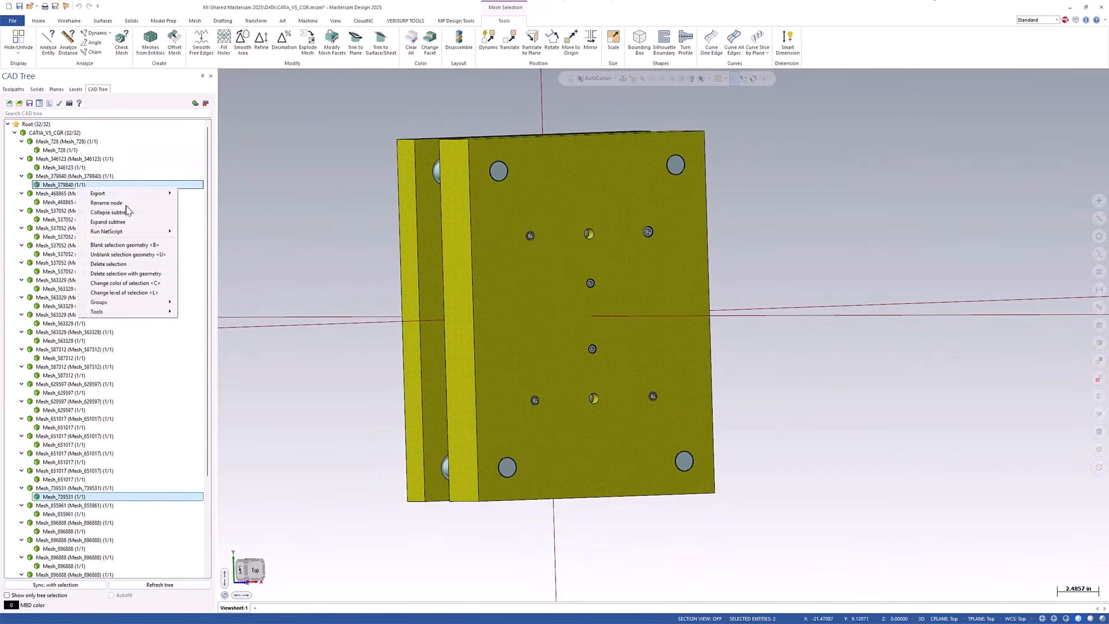
left_click(133, 244)
Isolate the hollow tray part Mesh_728 by selecting all other visible meshes, syncing the CAD tree and blanking them.
middle_click_drag(706, 161, 676, 163)
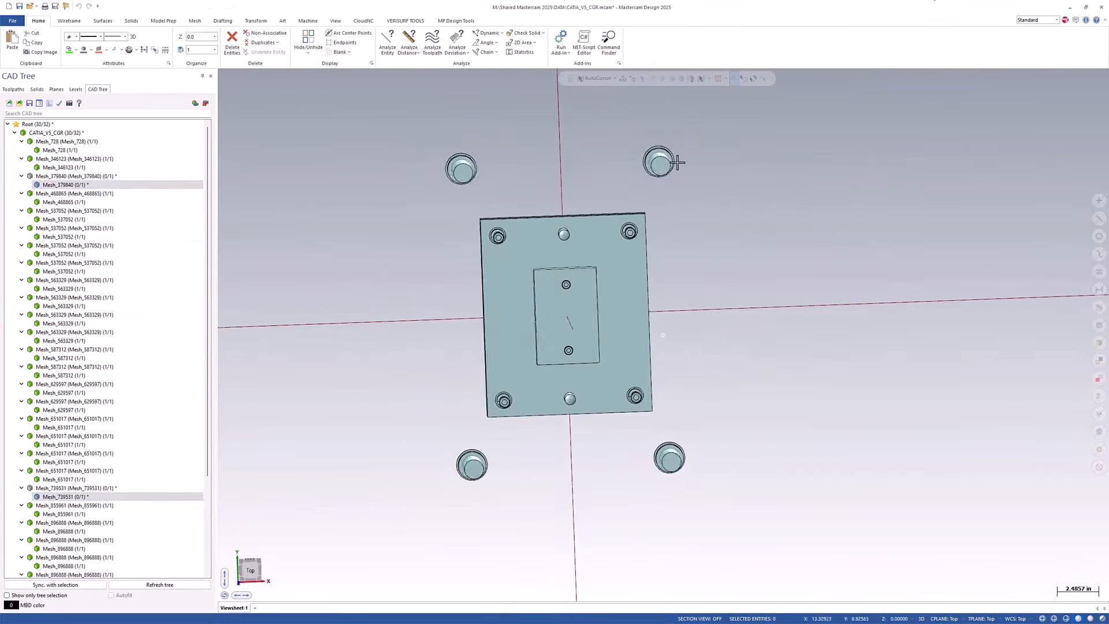
left_click_drag(356, 113, 735, 193)
middle_click_drag(710, 222, 736, 250)
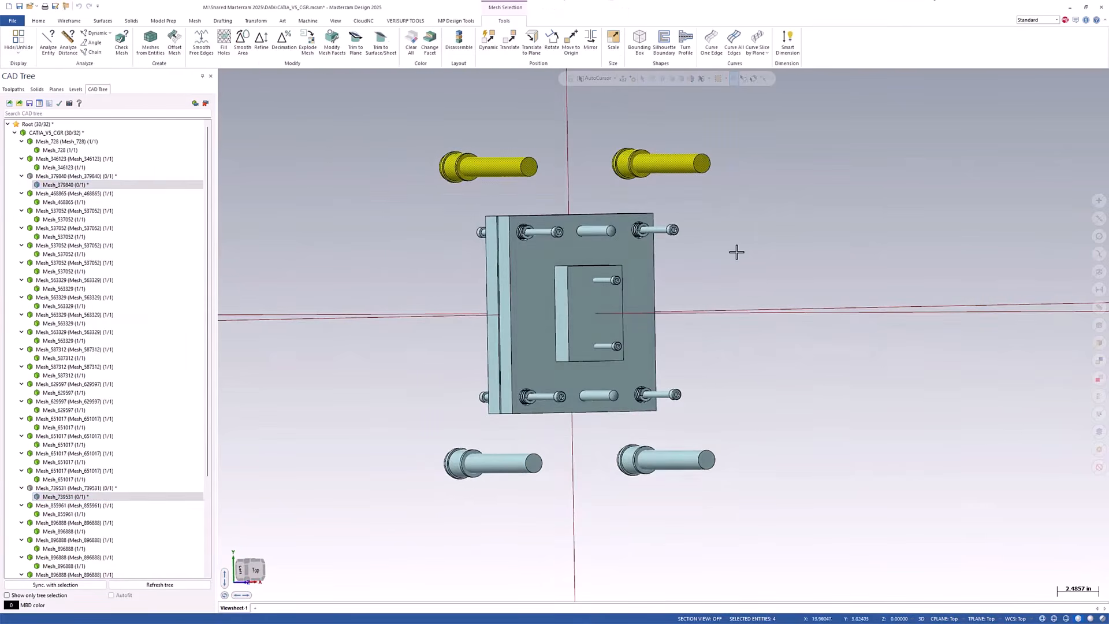
left_click_drag(404, 434, 854, 512)
middle_click_drag(707, 343, 495, 143)
left_click_drag(479, 129, 893, 516)
middle_click_drag(686, 360, 581, 285)
left_click(581, 286)
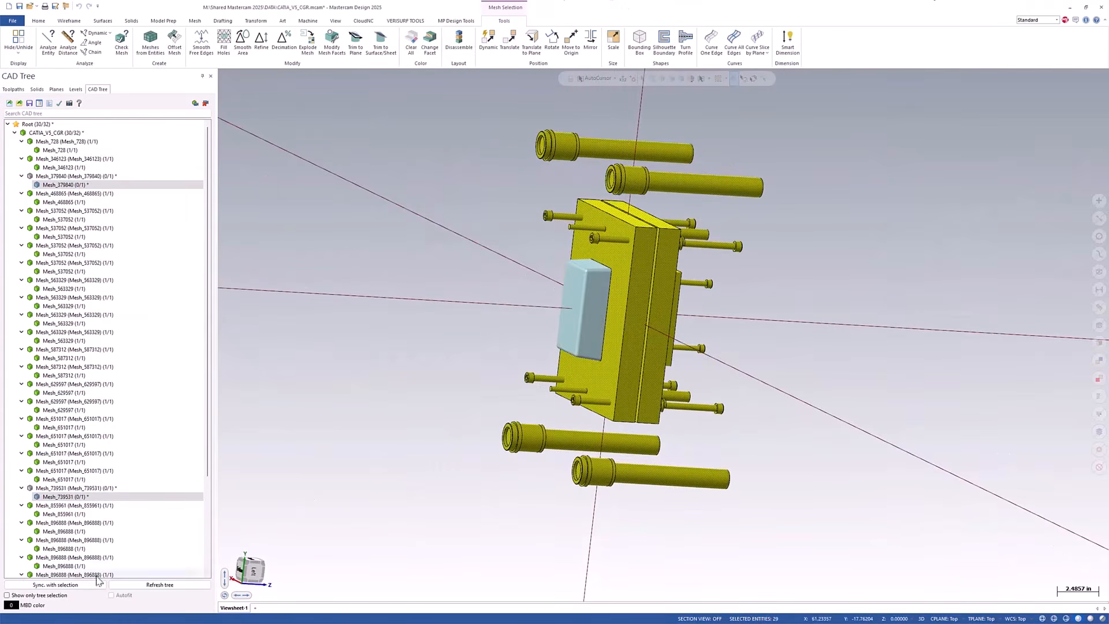
left_click(55, 585)
right_click(126, 516)
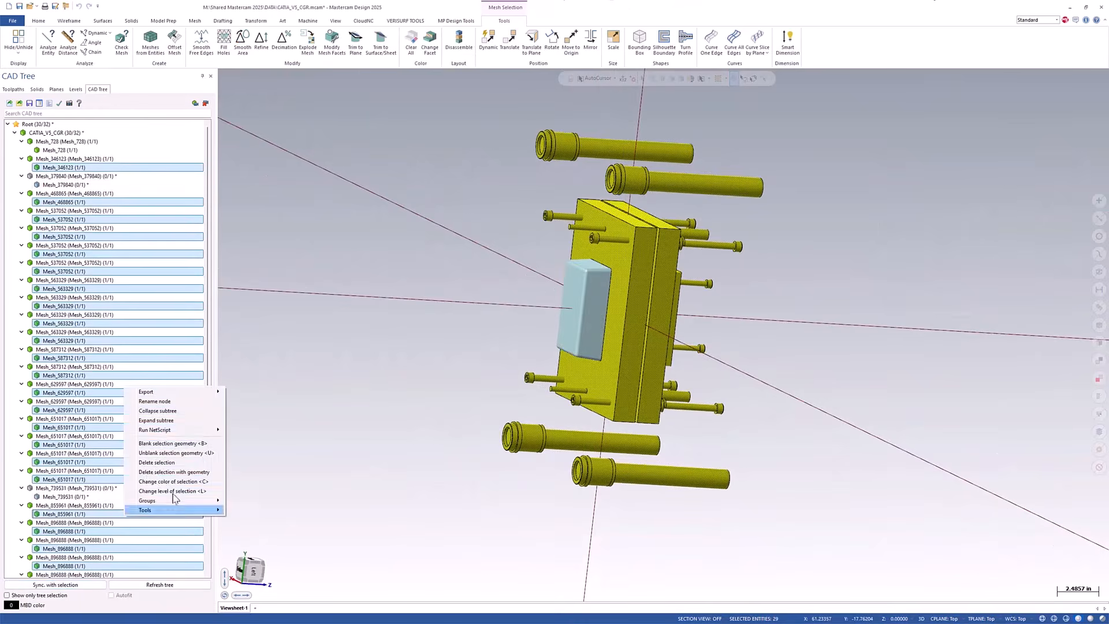
left_click(164, 446)
middle_click_drag(584, 250, 559, 250)
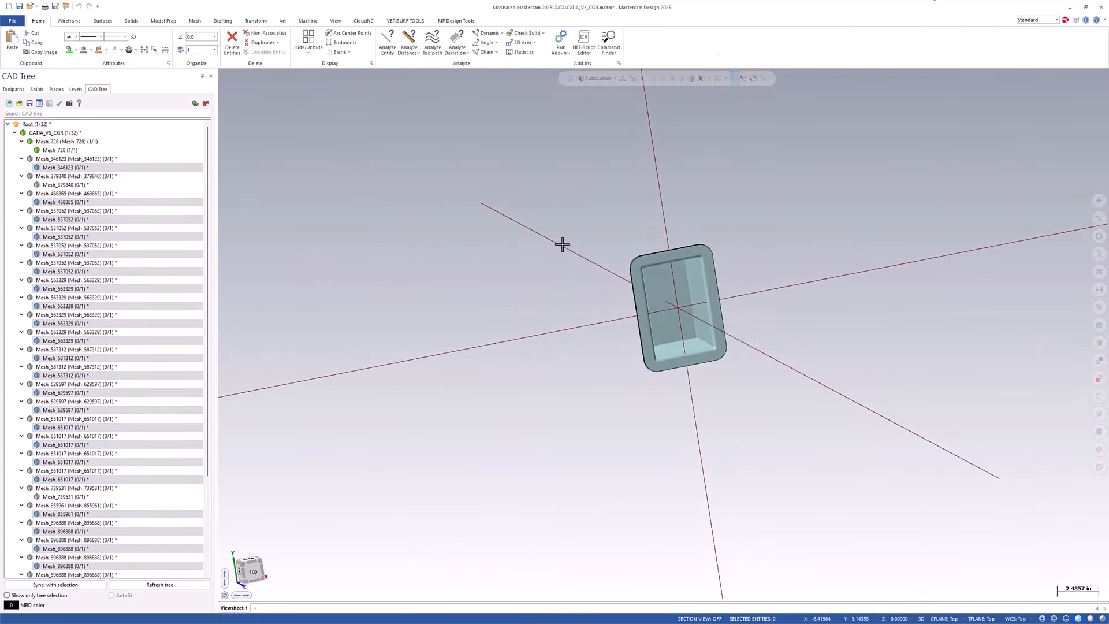
scroll(668, 307, "up", 4)
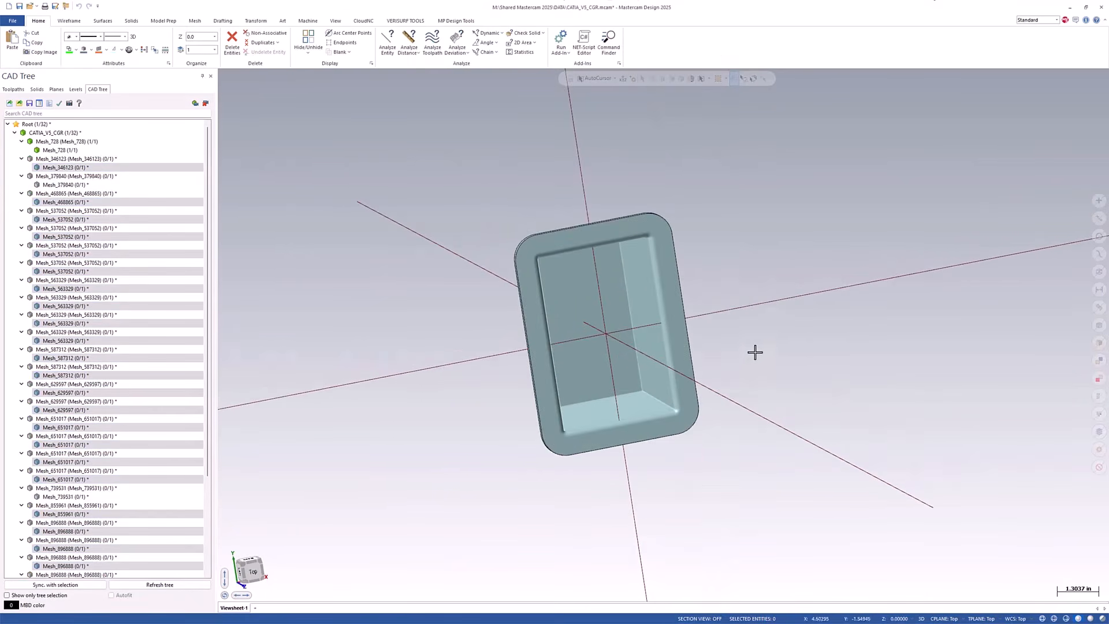
middle_click_drag(695, 282, 557, 247)
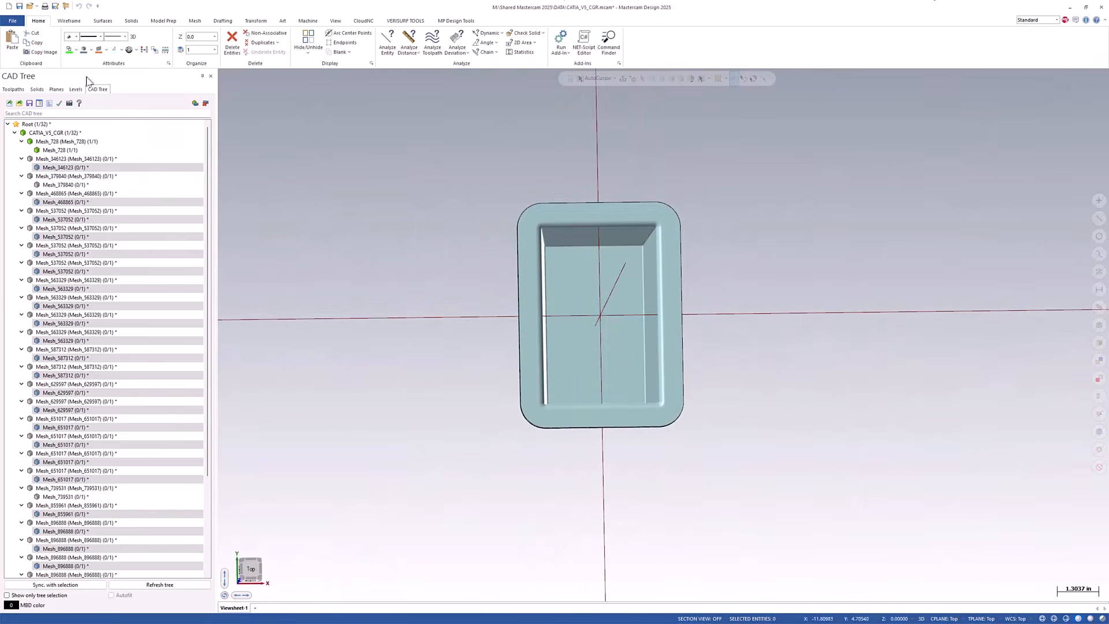
Load NX_MBD_DRILL_IN.prt through the CAD tree in place of the current model.
left_click(9, 104)
scroll(593, 413, "down", 1)
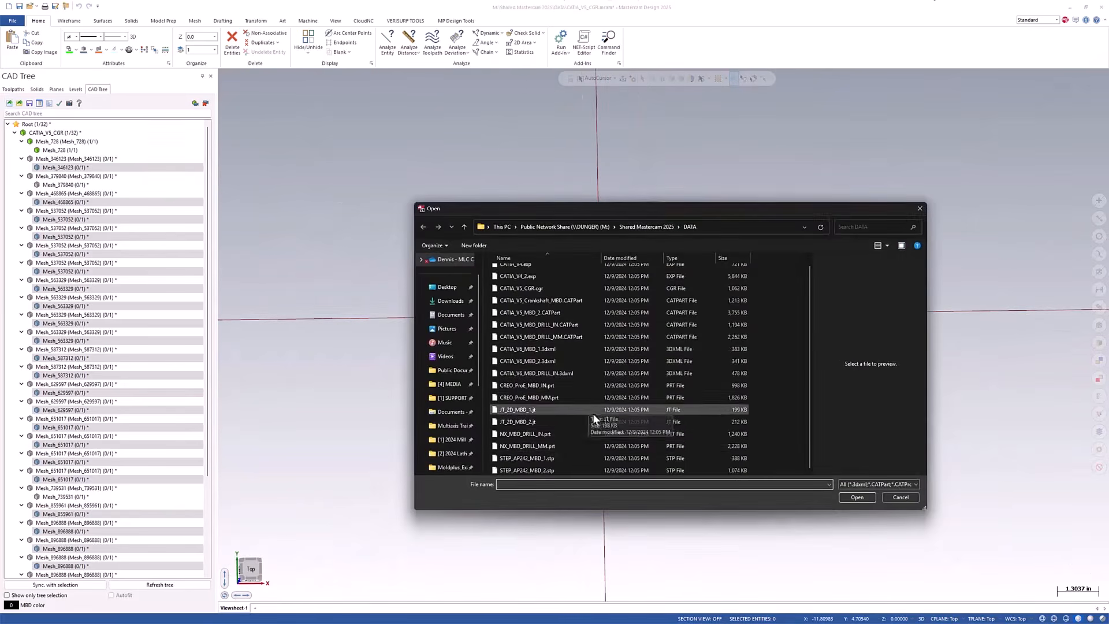
left_click(523, 435)
left_click(857, 499)
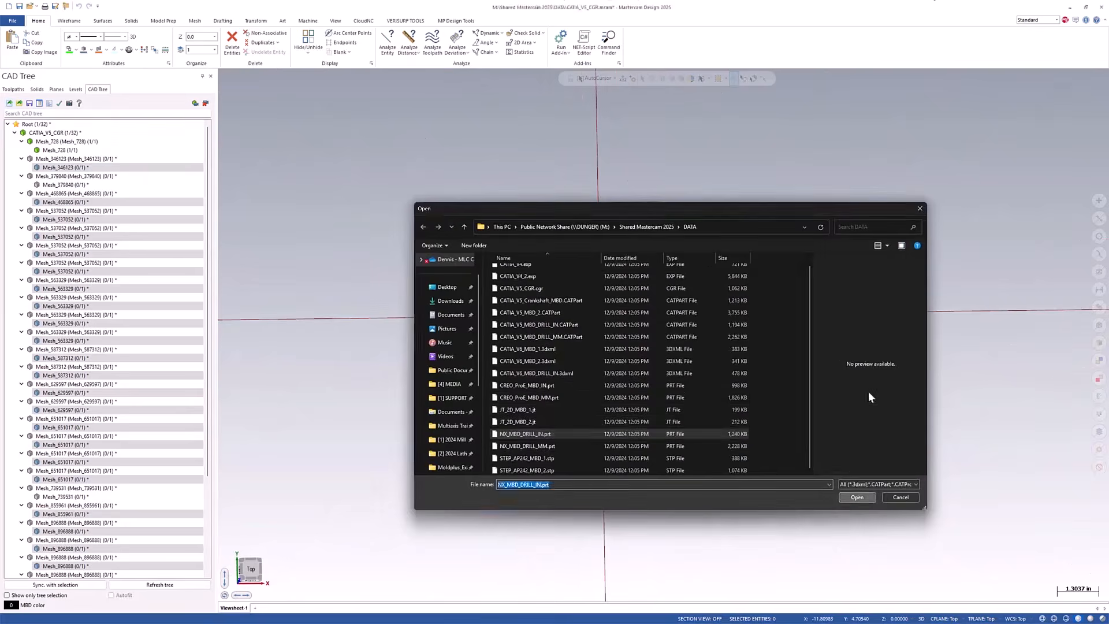
left_click(569, 335)
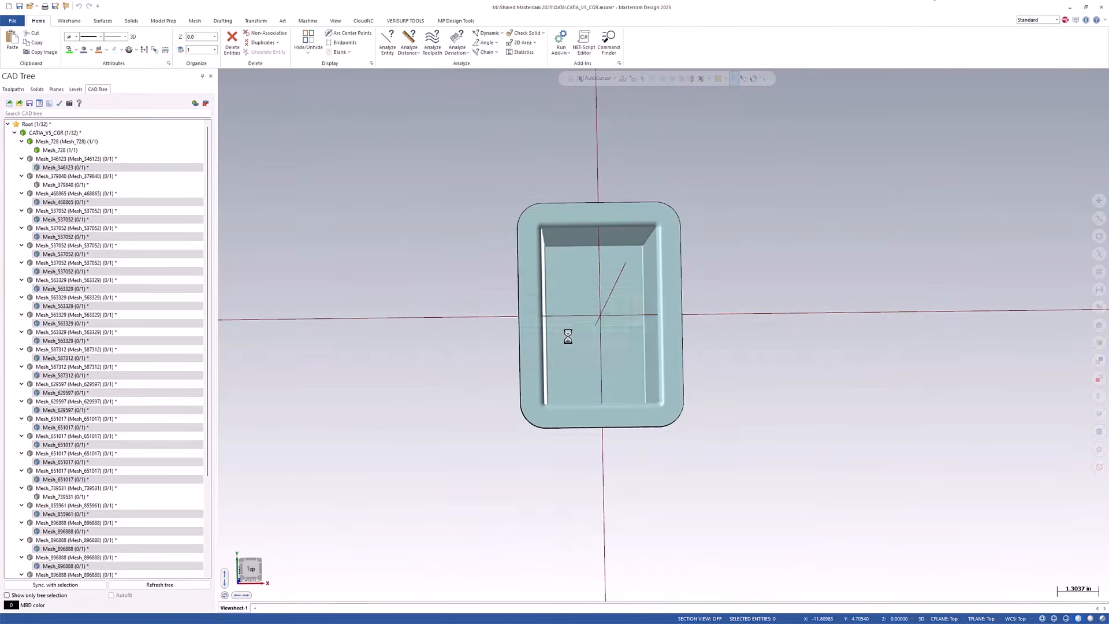
scroll(623, 293, "down", 3)
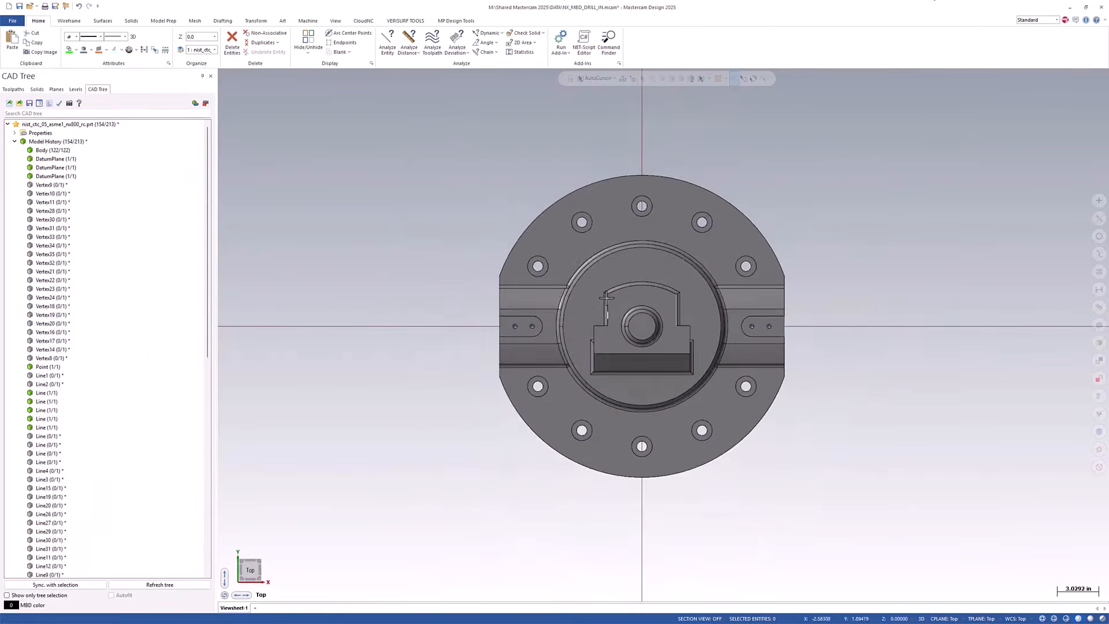
middle_click_drag(933, 254, 866, 299)
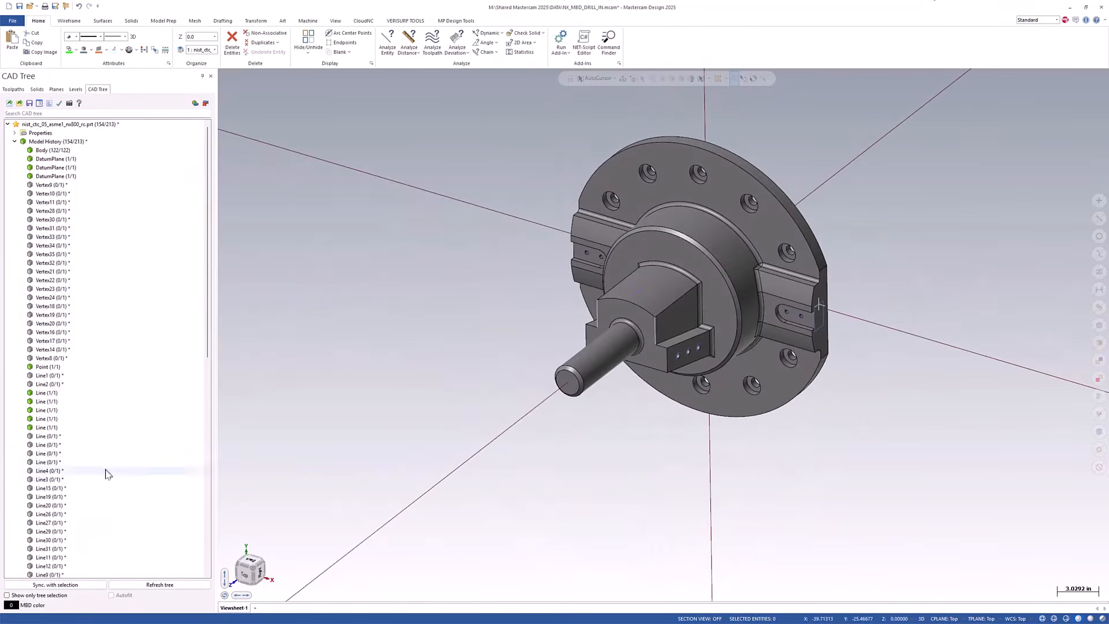
Display the part's MBD 2D views MBD_A, MBD_B and MBD_A(Work) one after another.
scroll(107, 470, "down", 15)
left_click(45, 551)
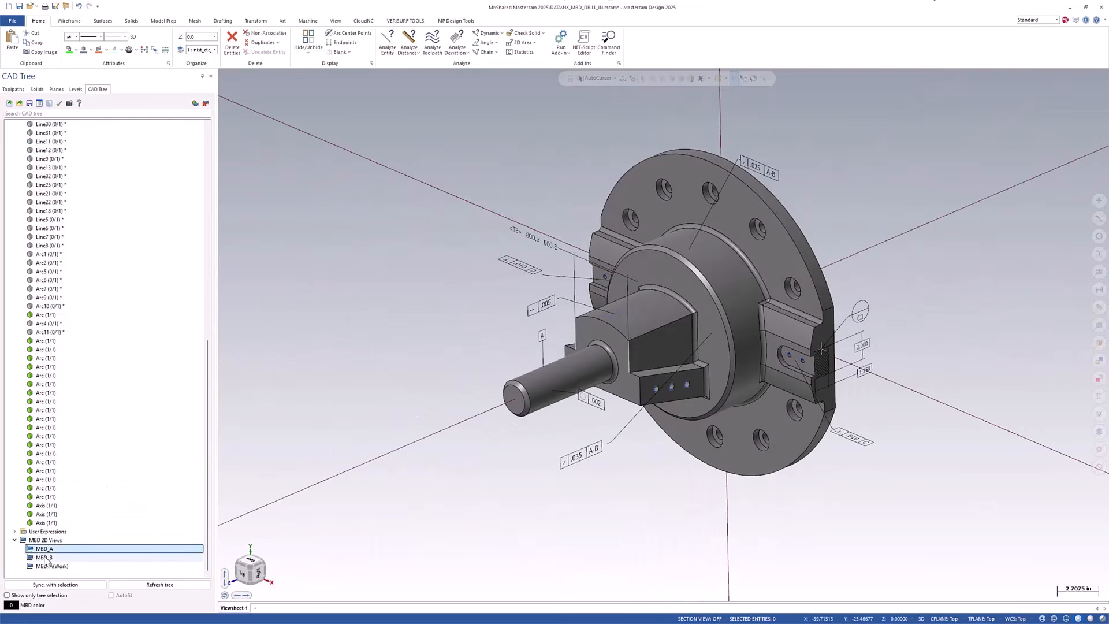
left_click(45, 558)
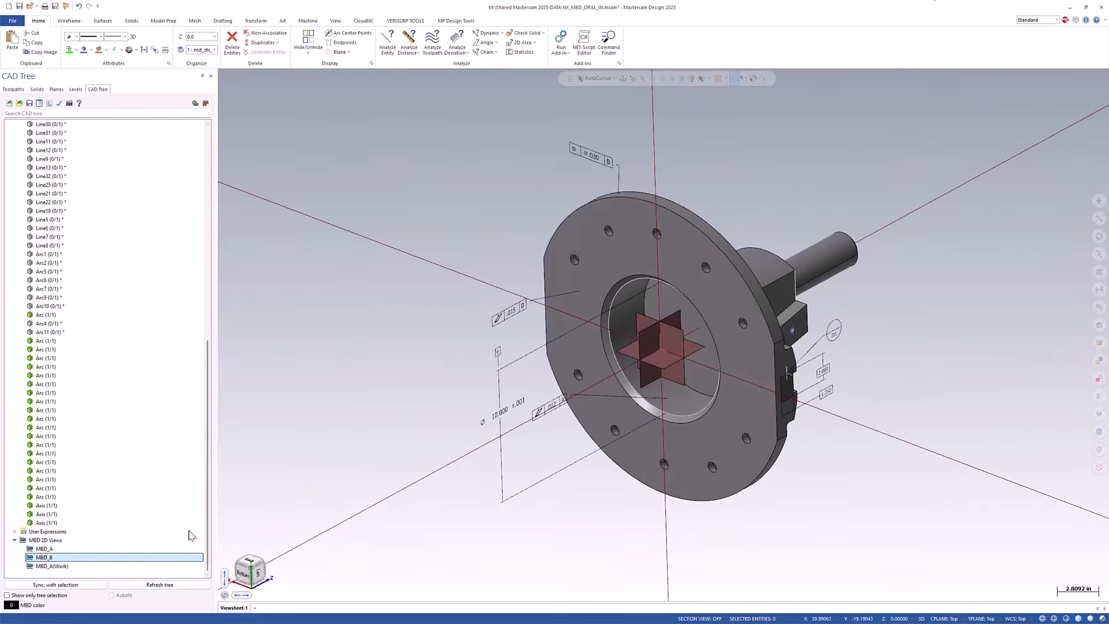
left_click(60, 566)
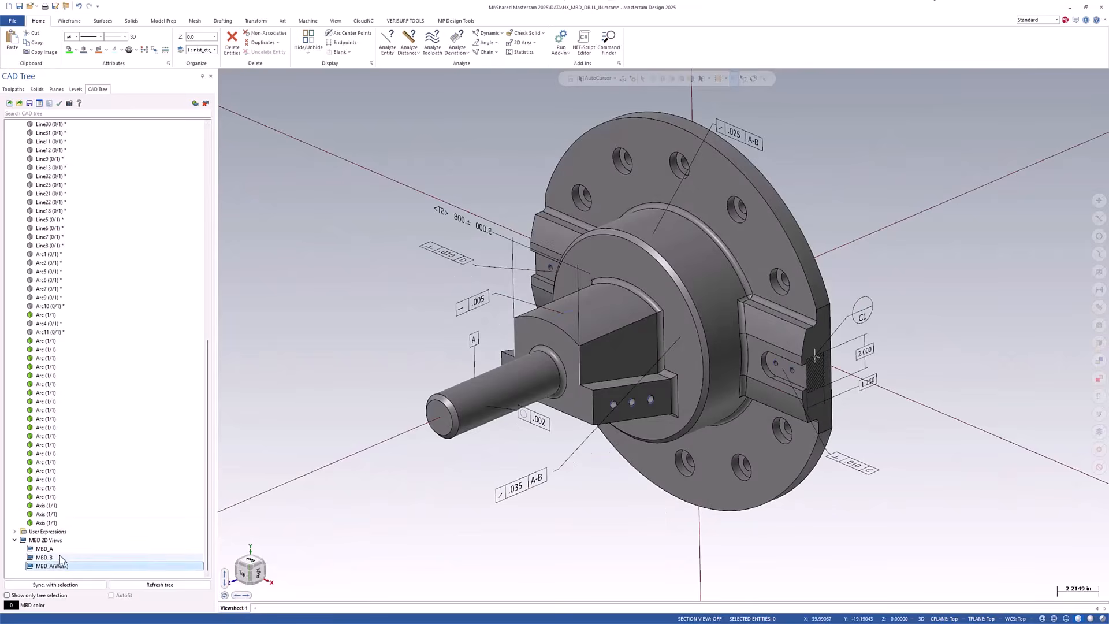
Select the three datum planes in the MBD_B view, sync the CAD tree with the selection and blank their geometry.
left_click(46, 557)
left_click(655, 338)
left_click(672, 341)
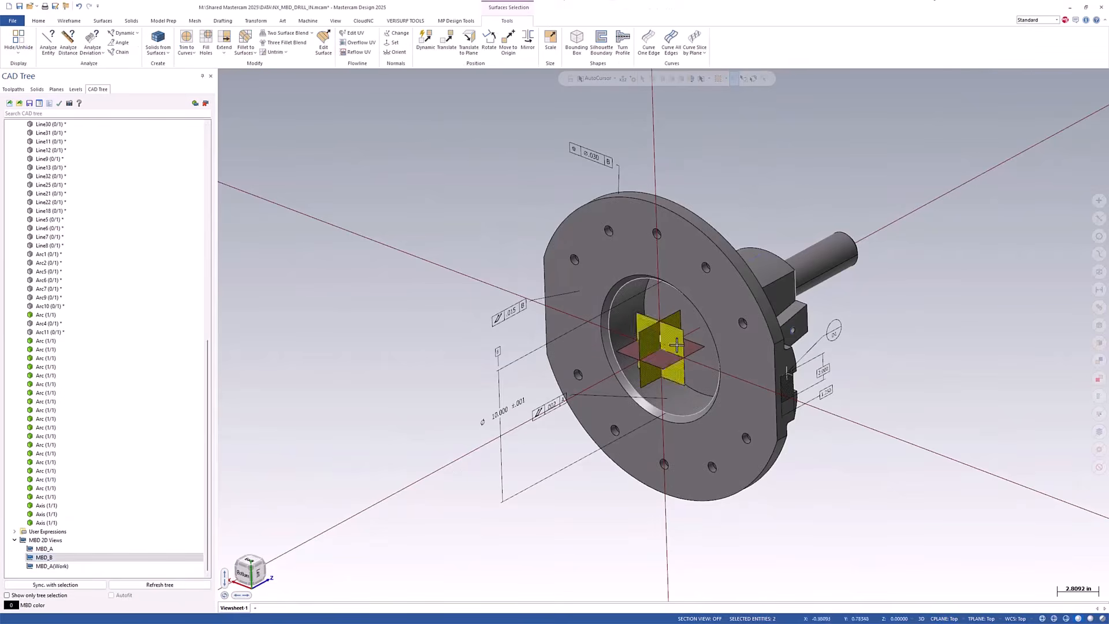
left_click(662, 364)
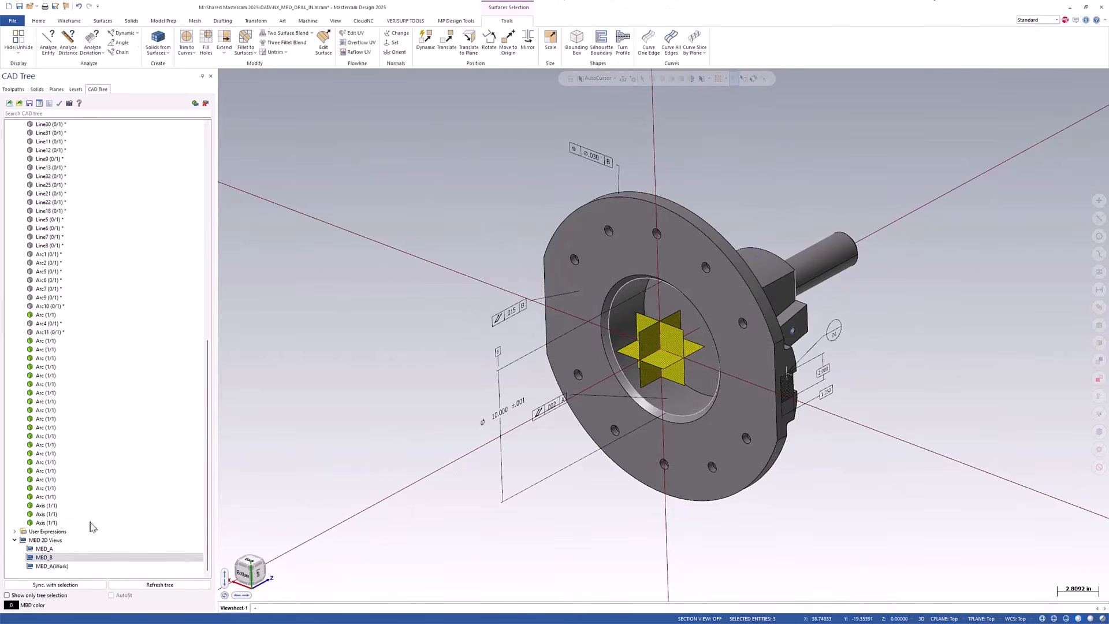
left_click(52, 585)
right_click(105, 165)
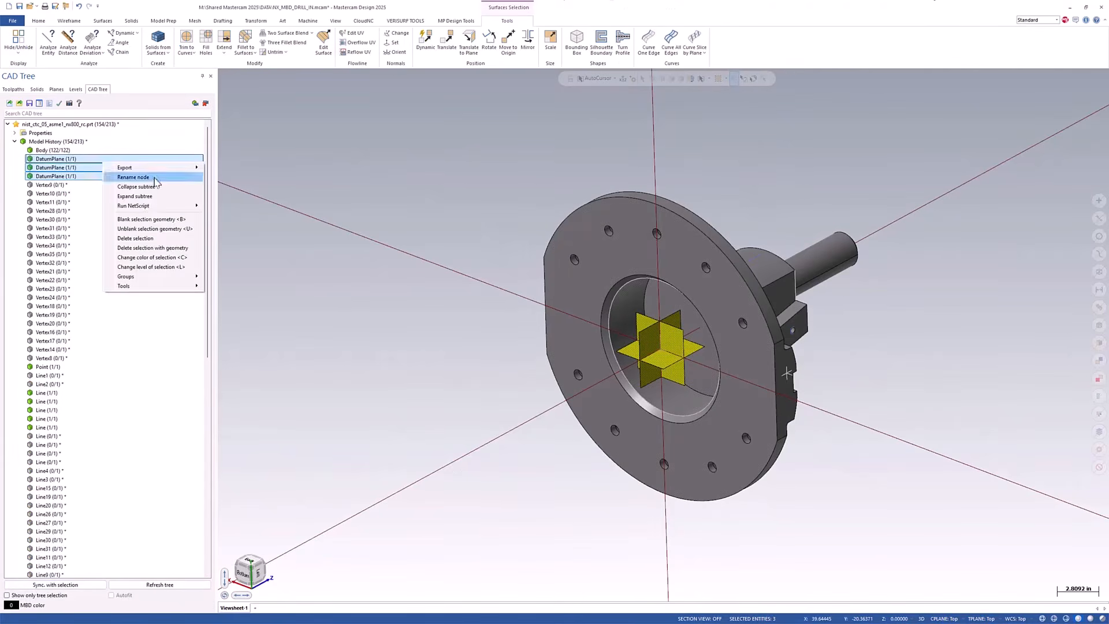
left_click(151, 219)
Select all wireframe entities of the drill part, sync the CAD tree with the selection and blank their geometry.
middle_click_drag(832, 254, 709, 328)
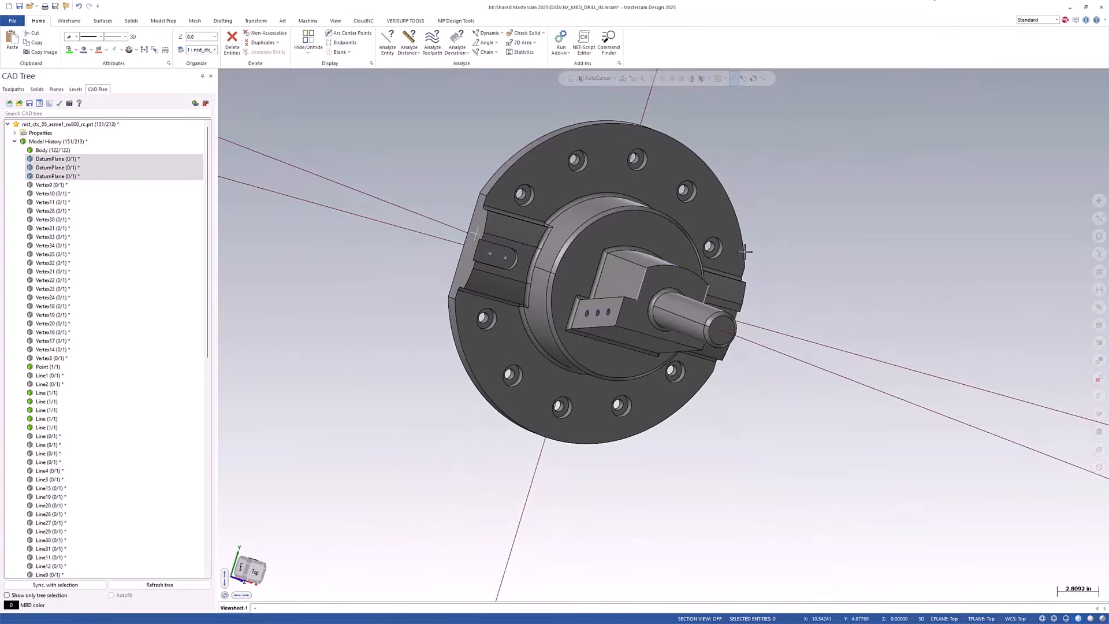
middle_click_drag(877, 251, 772, 286)
scroll(751, 237, "up", 2)
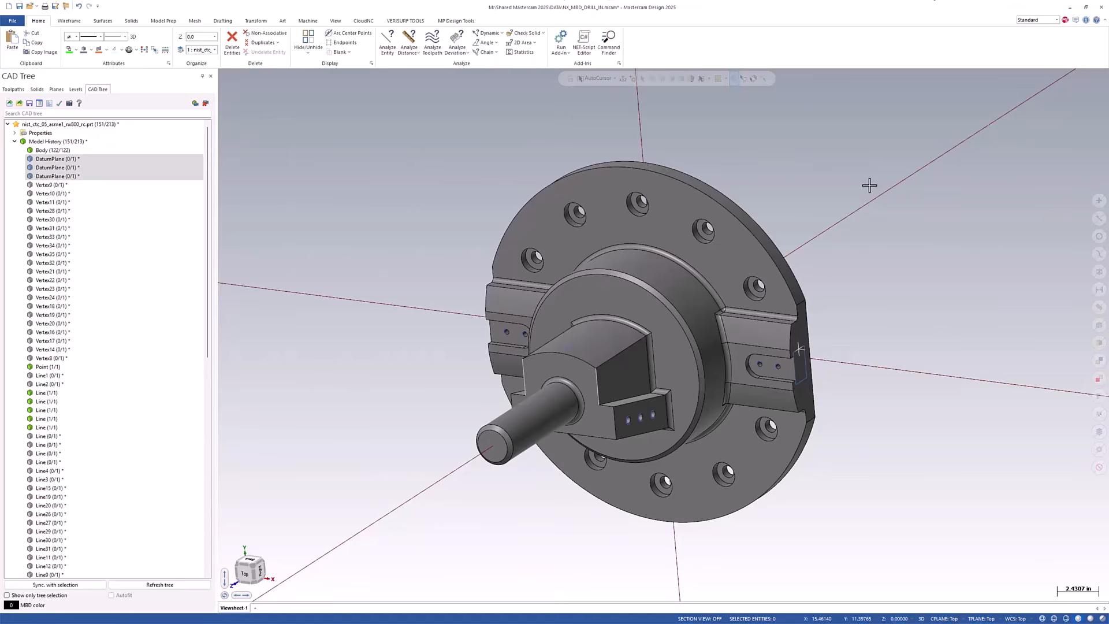
mouse_move(924, 242)
middle_mouse_down()
mouse_move(809, 297)
mouse_move(923, 258)
middle_mouse_up()
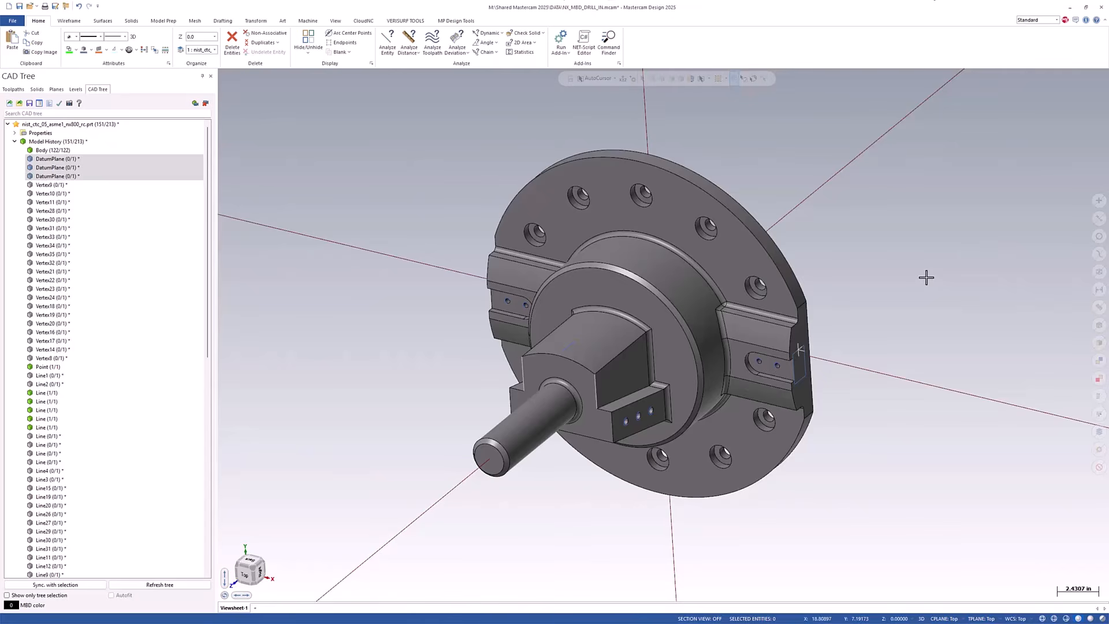
mouse_move(910, 287)
middle_mouse_down()
mouse_move(948, 287)
mouse_move(941, 265)
mouse_move(900, 277)
middle_mouse_up()
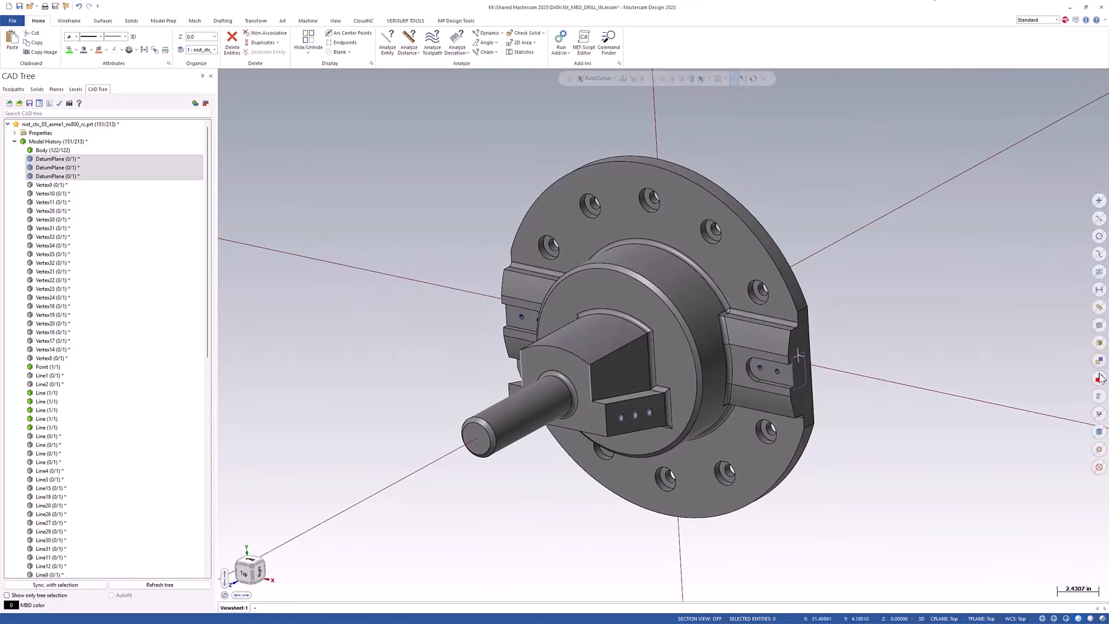
left_click(1100, 274)
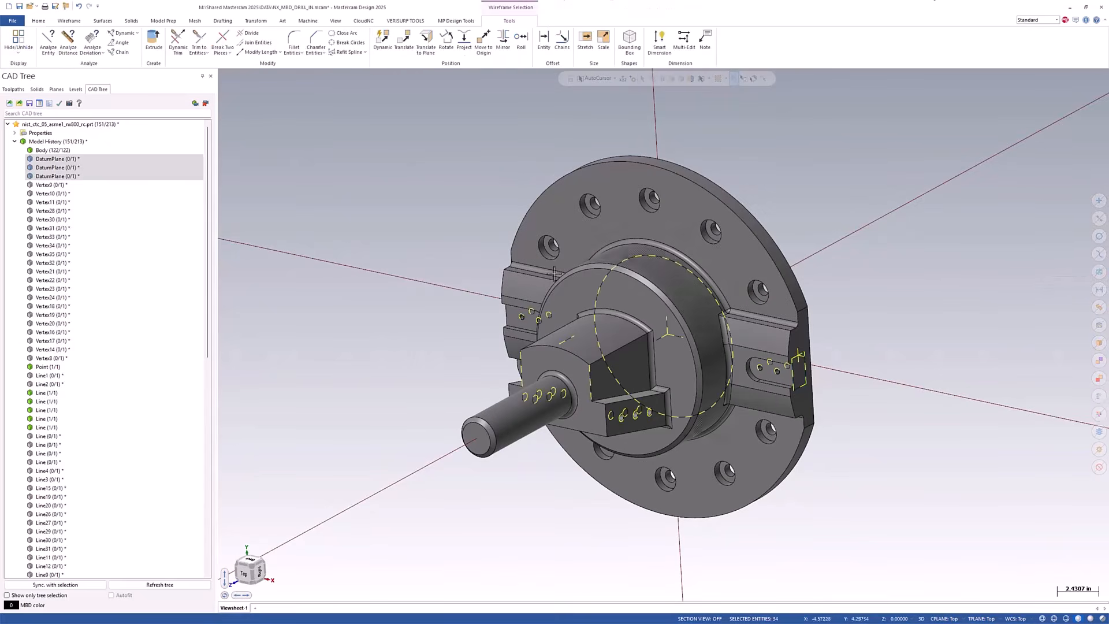
left_click(67, 585)
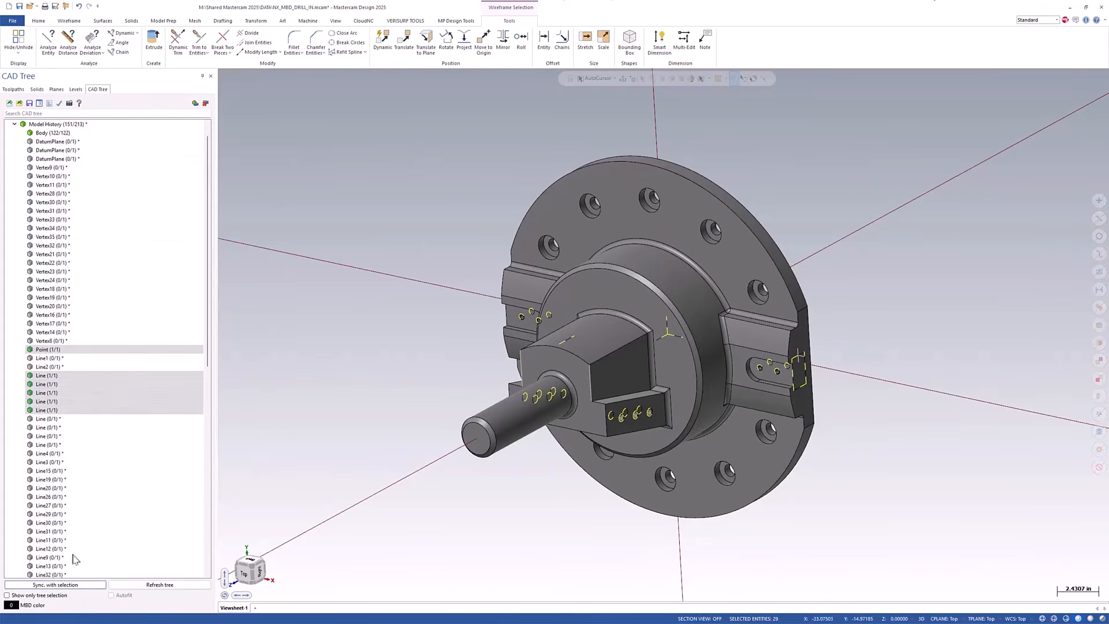
right_click(95, 411)
left_click(143, 456)
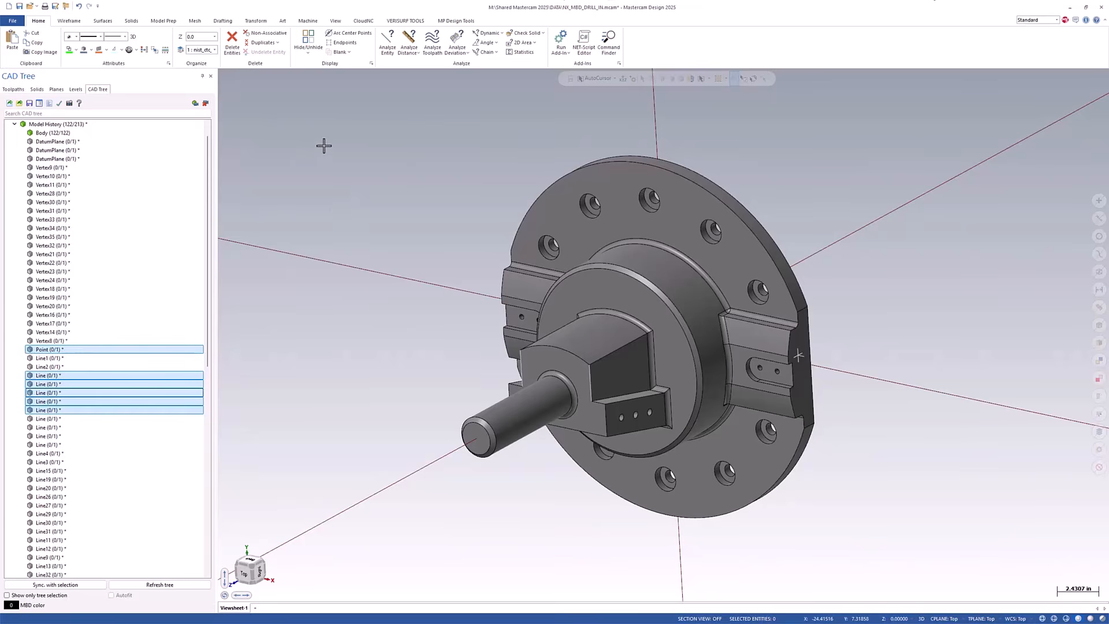
left_click(442, 138)
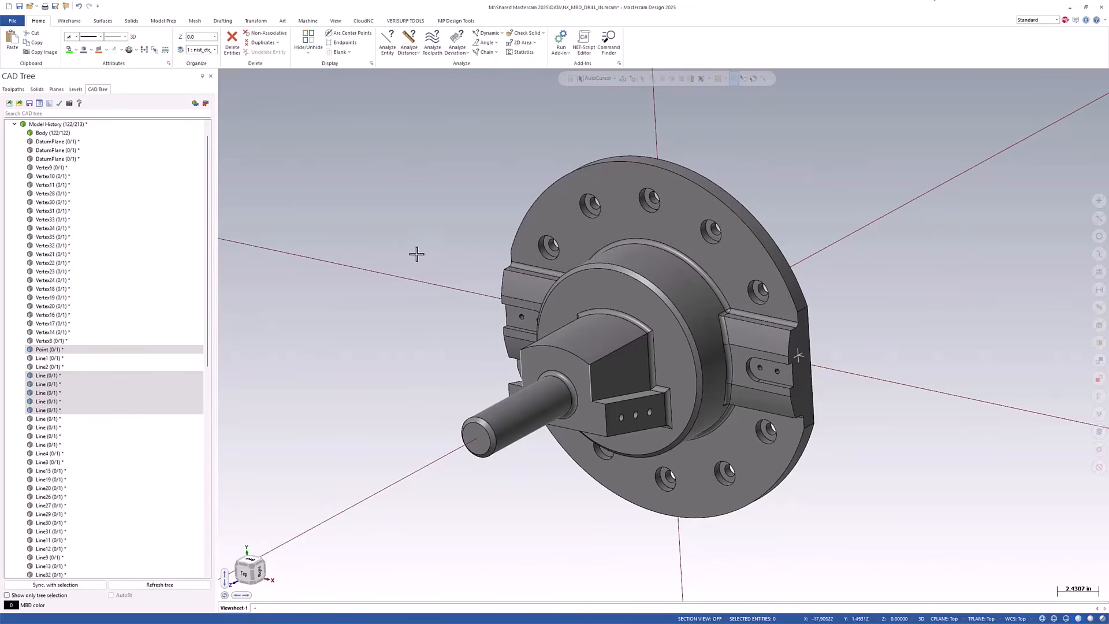
Start a new empty part file.
left_click(8, 7)
left_click(592, 335)
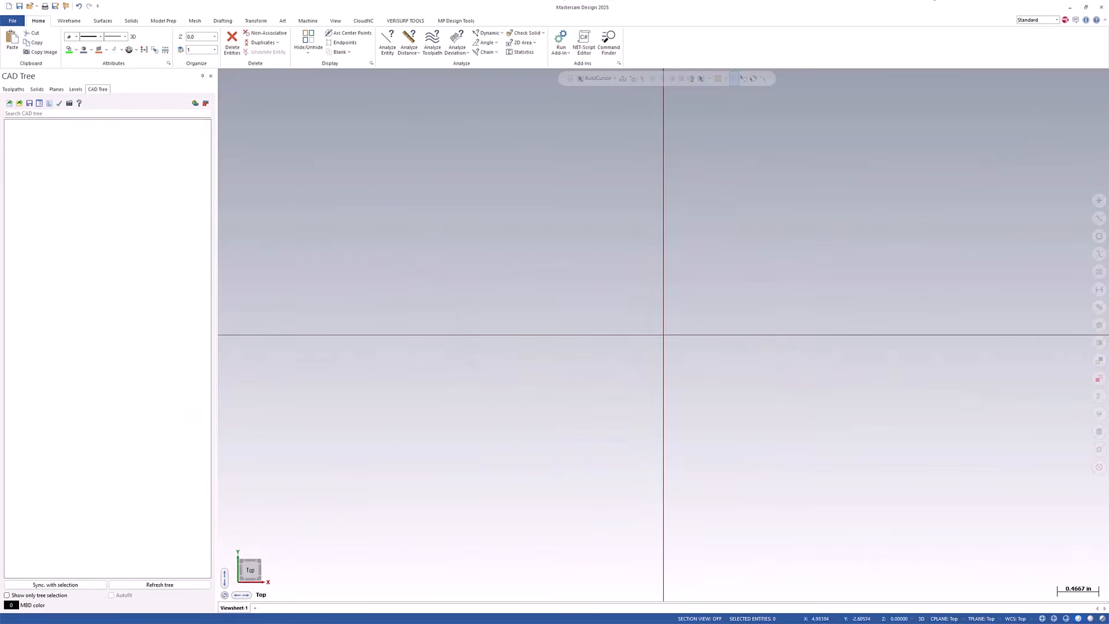
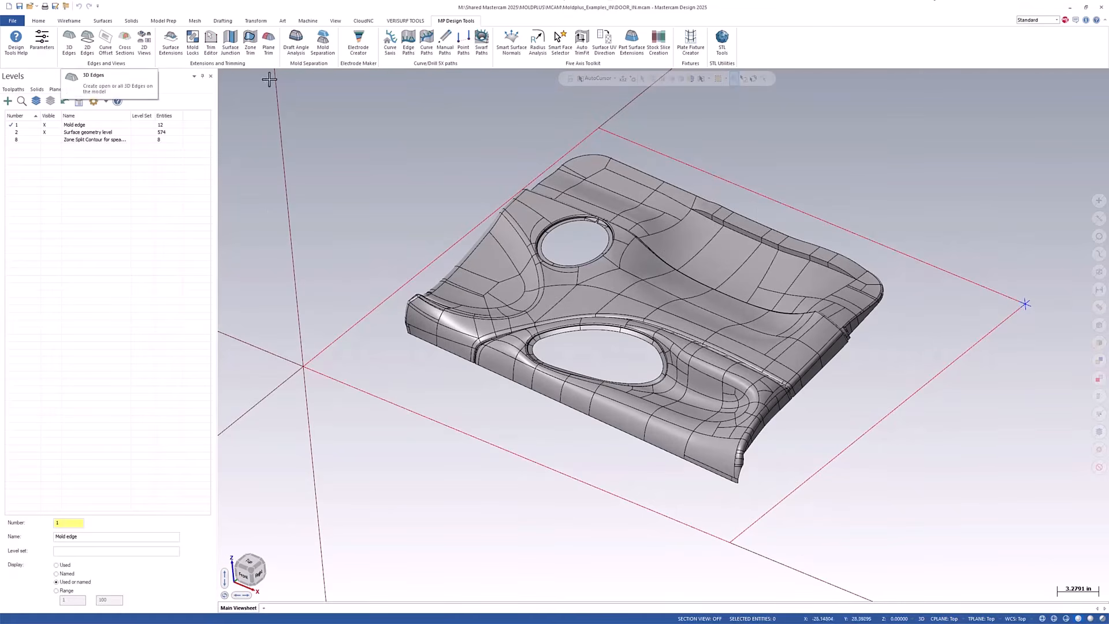
Set up a mold edge Surface Extension on the door panel, with the rectangular outline as stock sides and Top as the plane.
left_click(169, 45)
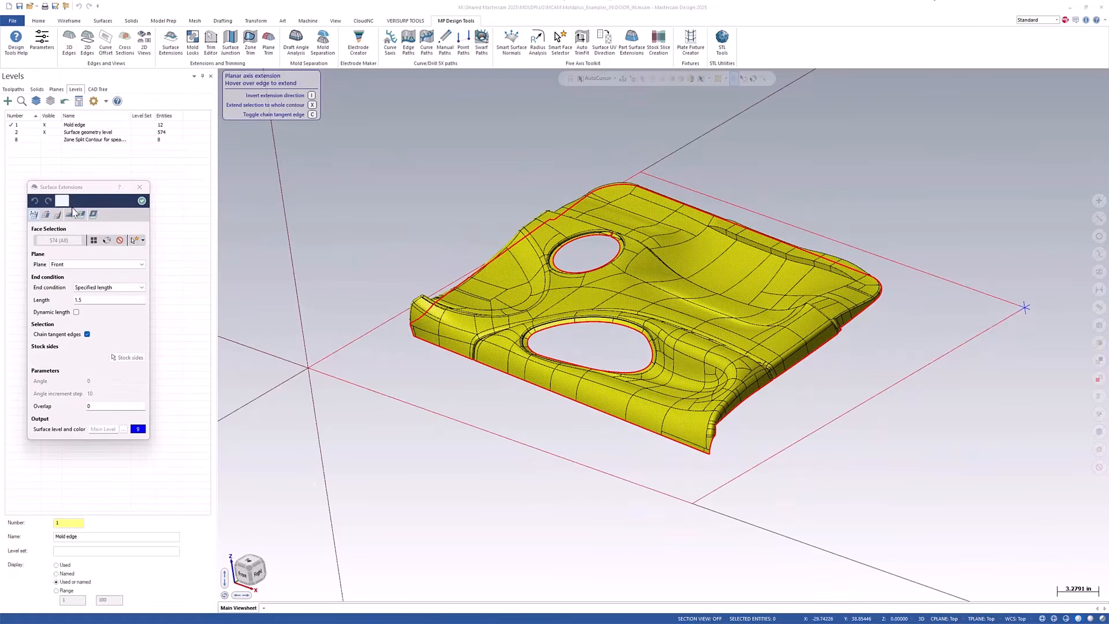
left_click(86, 300)
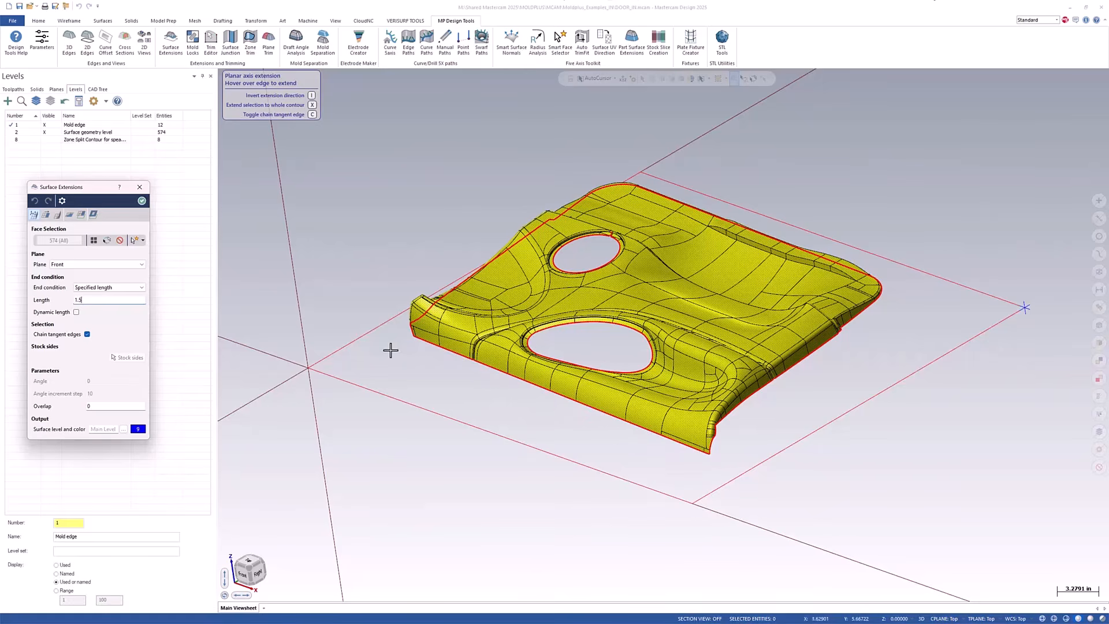
left_click(81, 215)
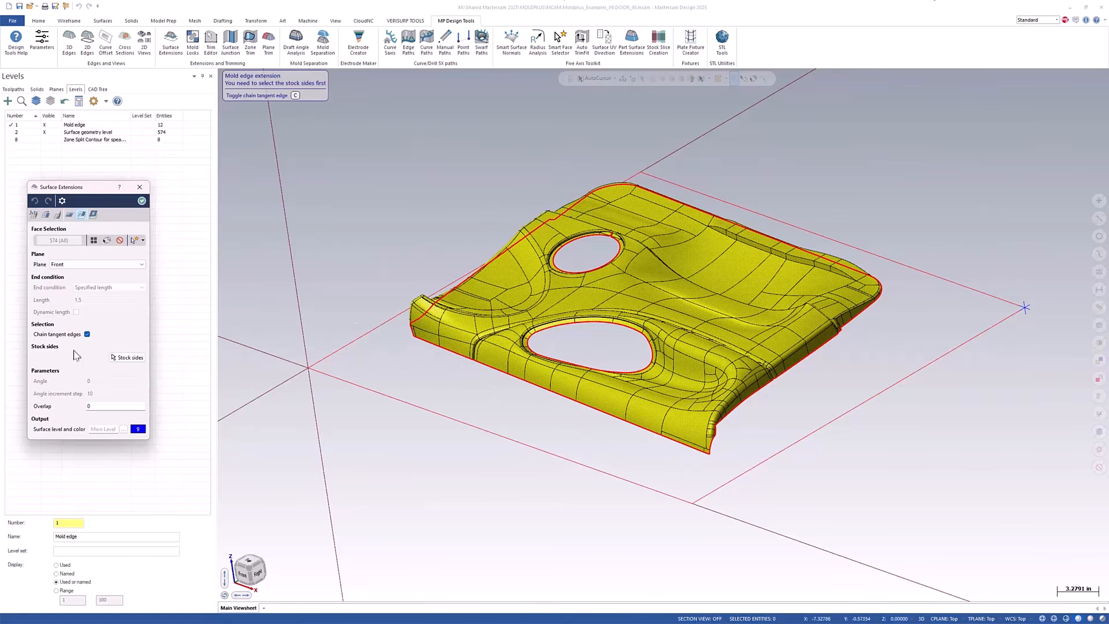
left_click(127, 357)
left_click(331, 353)
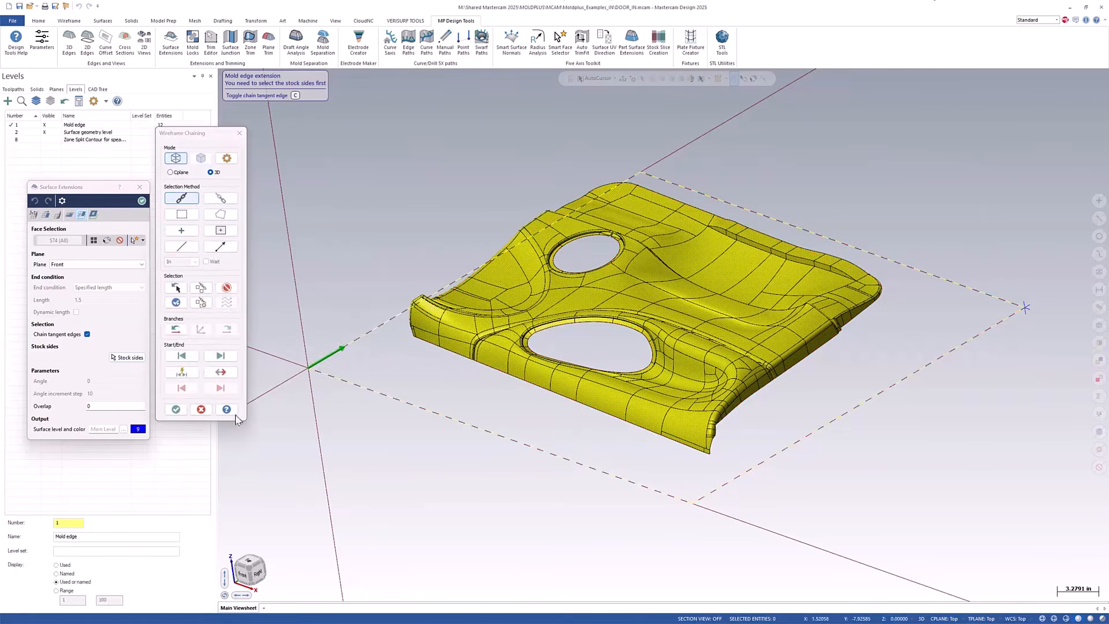
left_click(175, 410)
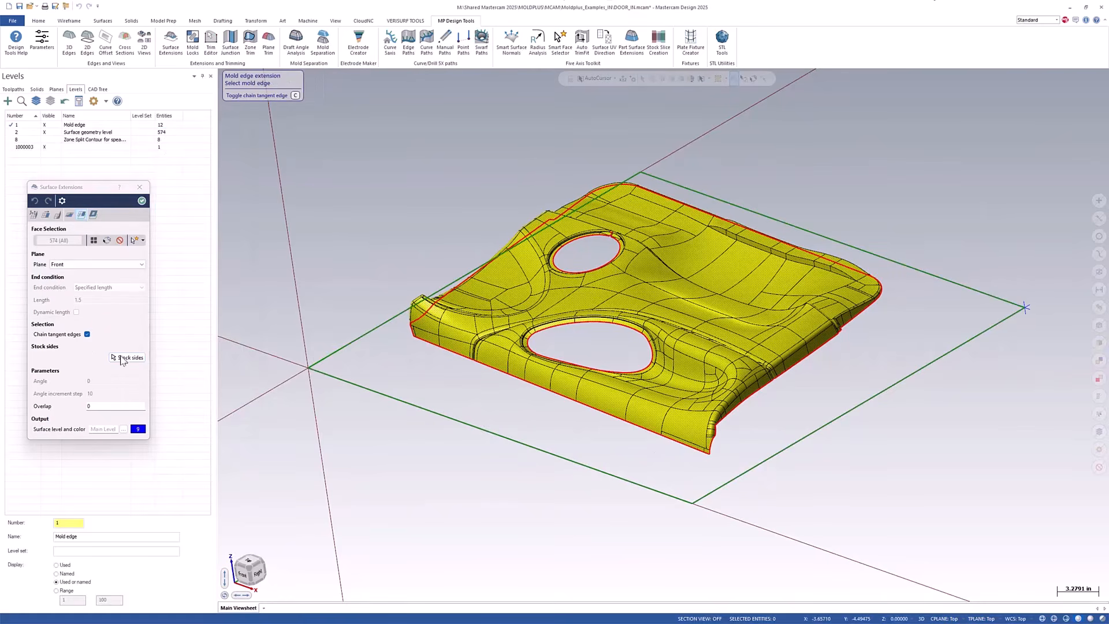
left_click(106, 264)
left_click(95, 274)
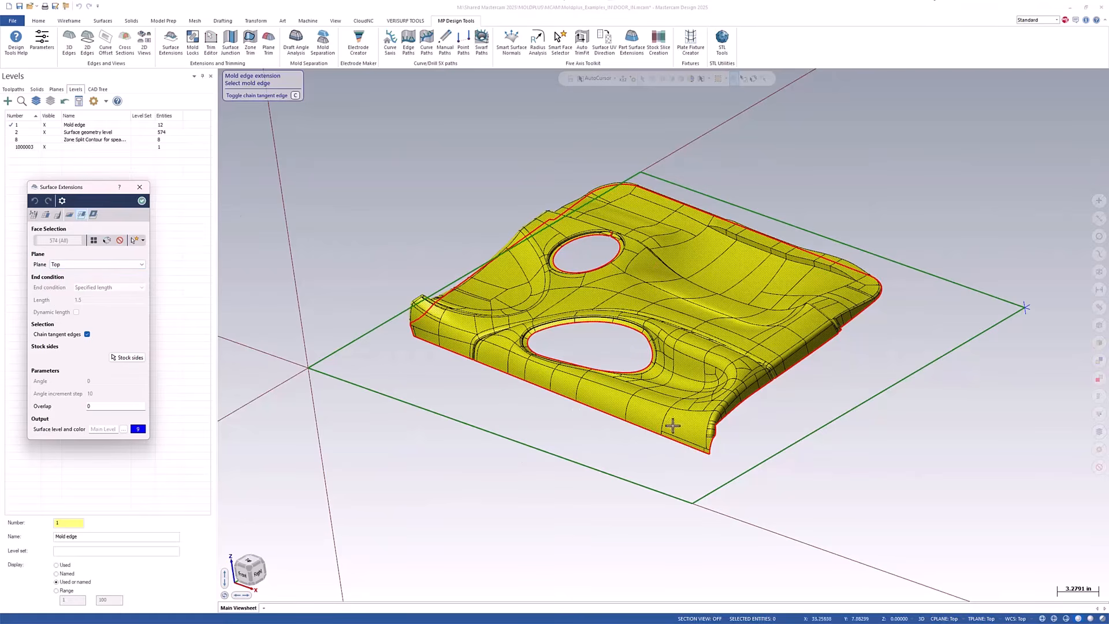
Extend the panel's front lower edges, including the small edge at the corner groove, to the front stock side.
left_click(598, 468)
left_click(662, 439)
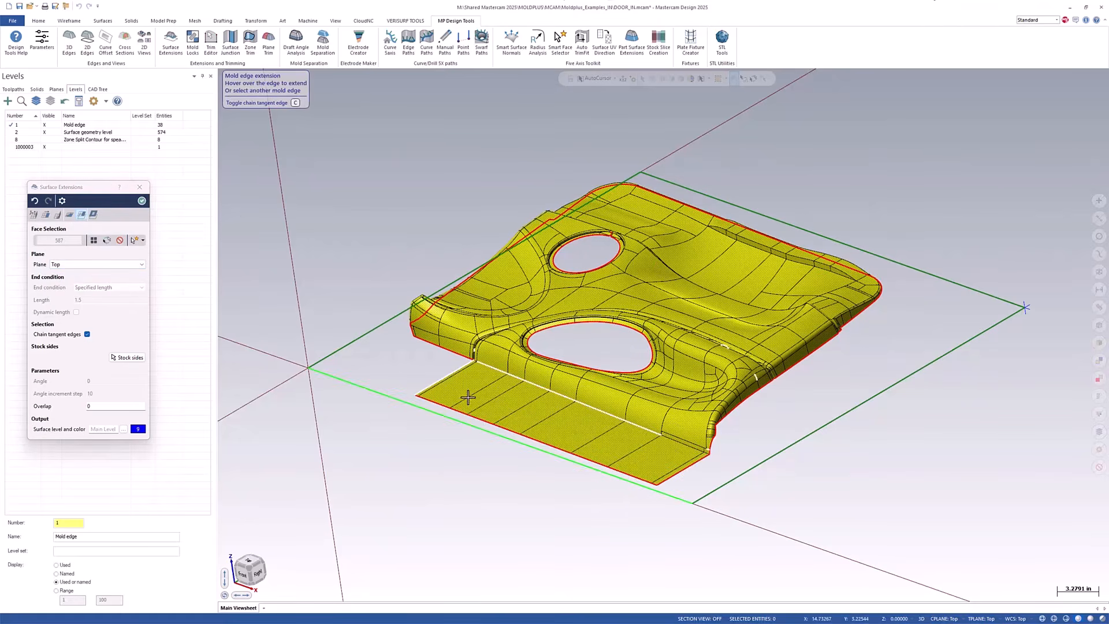
scroll(456, 362, "up", 4)
scroll(456, 362, "up", 2)
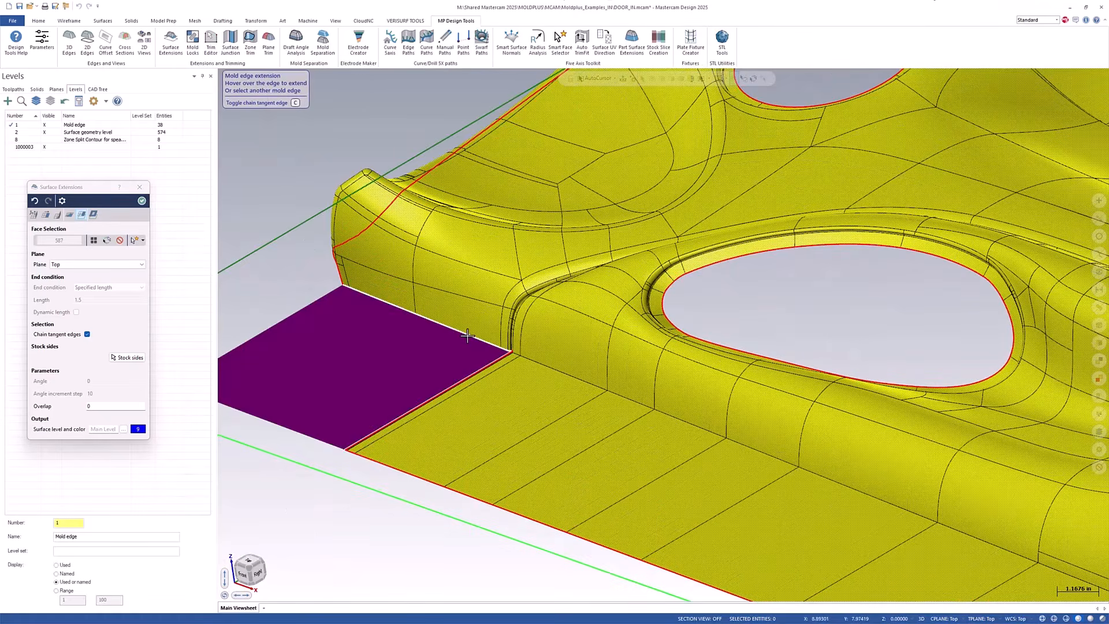
left_click(468, 336)
scroll(471, 341, "up", 15)
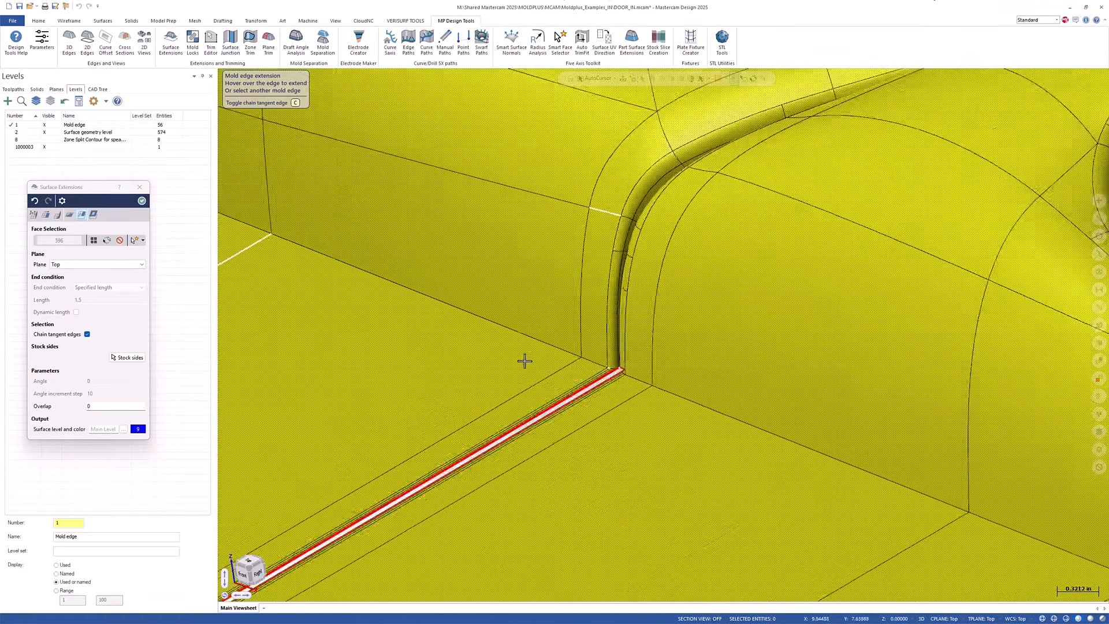
left_click(639, 367)
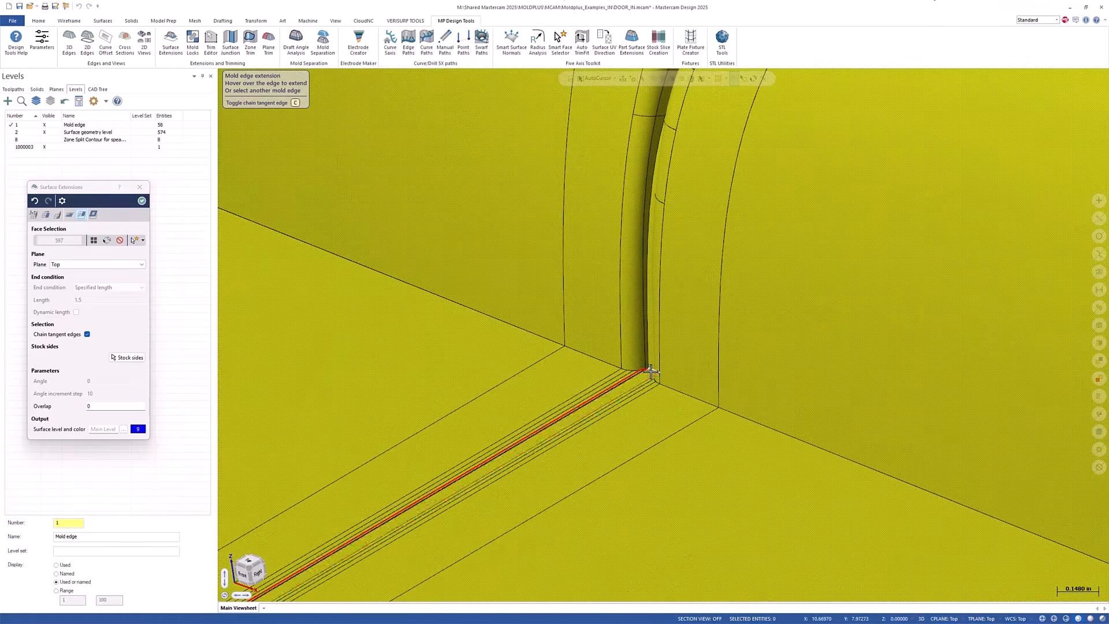
scroll(448, 299, "down", 1)
scroll(449, 300, "down", 20)
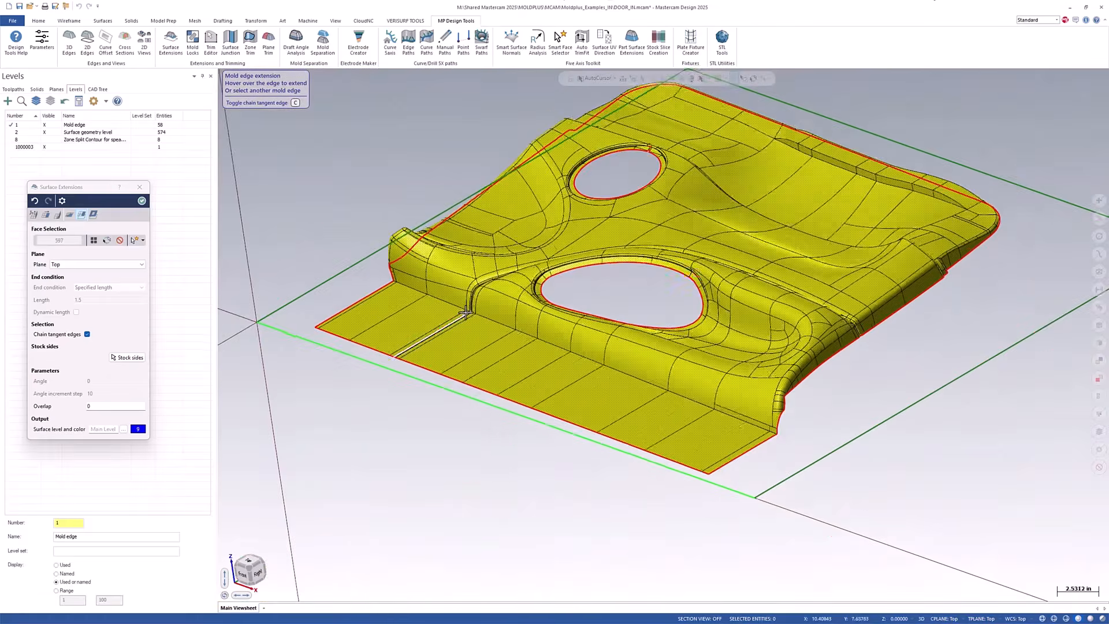
Extend the panel's right-side edges near the front corner, plus the front extension's side edge, to the right stock side.
scroll(854, 368, "up", 3)
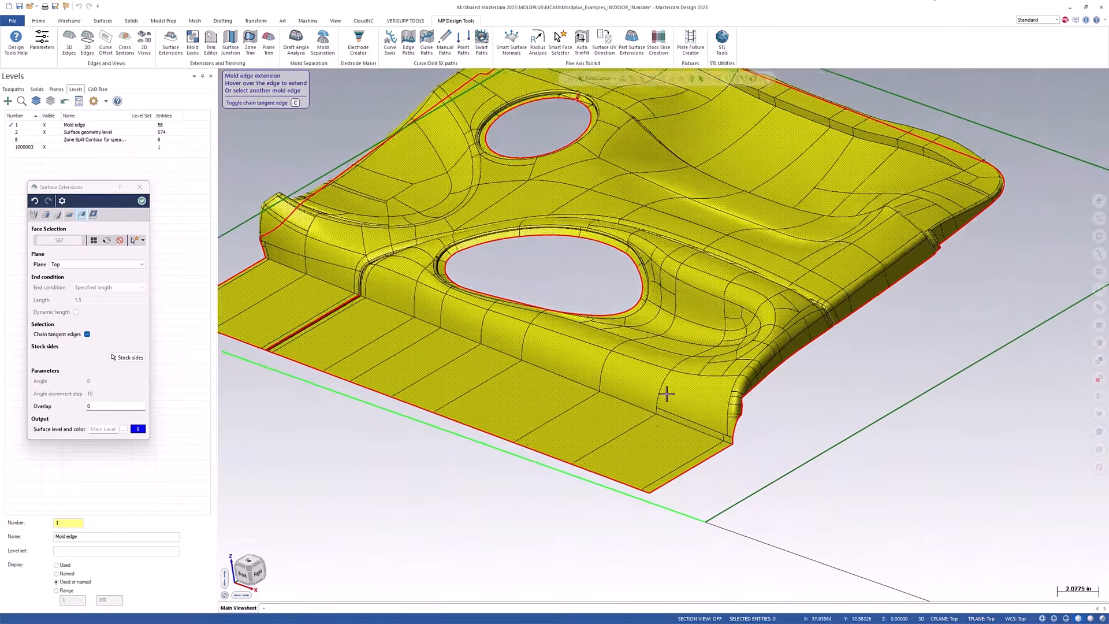
scroll(636, 419, "down", 4)
scroll(803, 332, "up", 2)
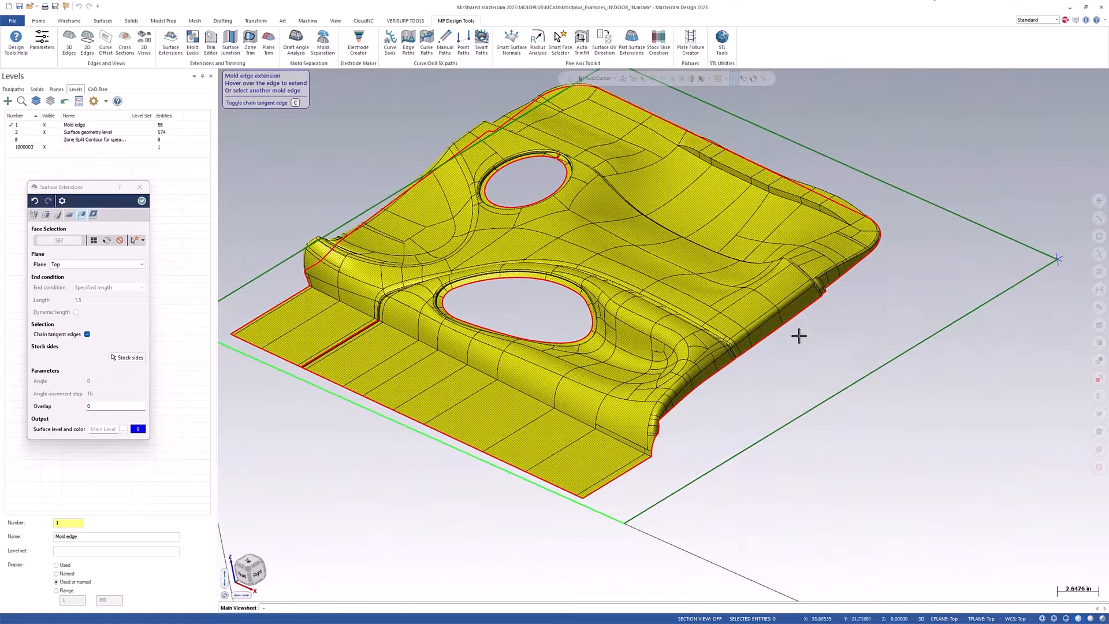
left_click(839, 391)
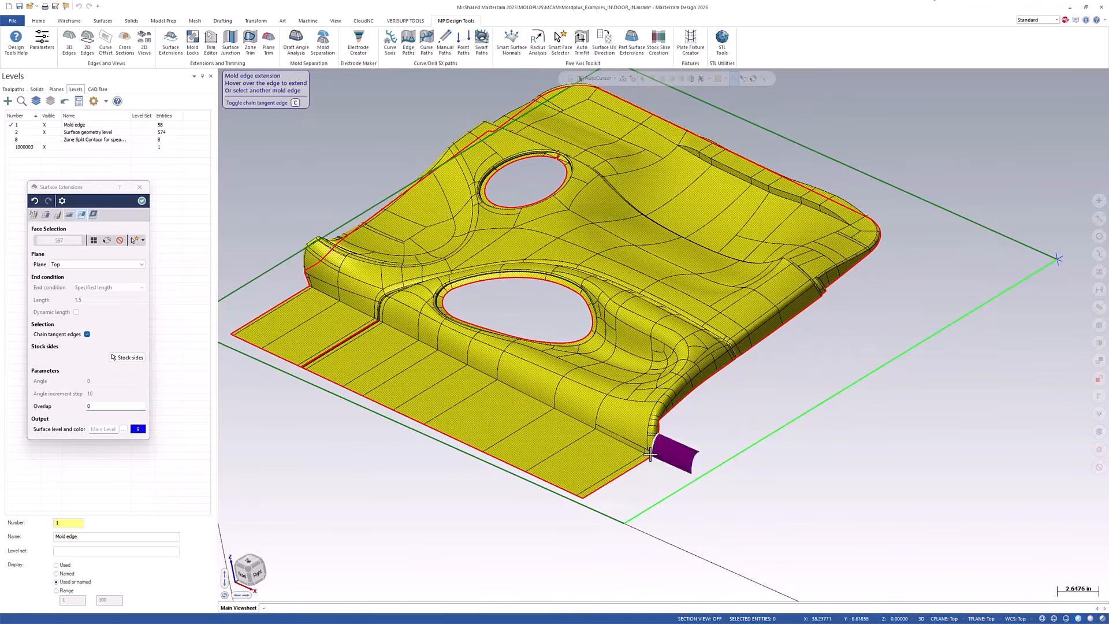
left_click(657, 450)
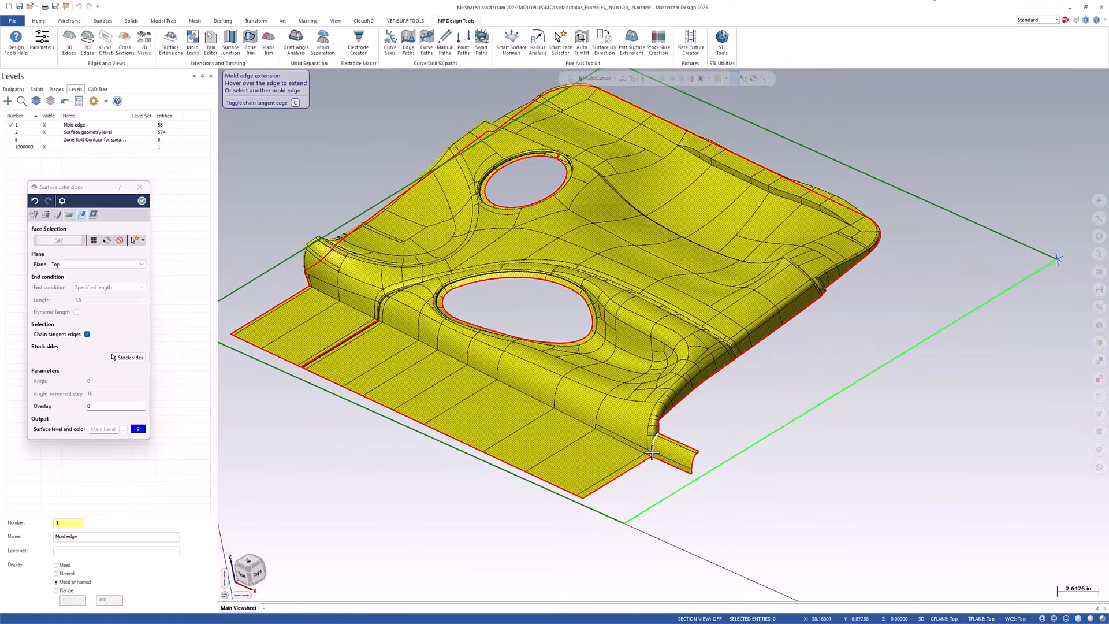
left_click(662, 419)
left_click(662, 419)
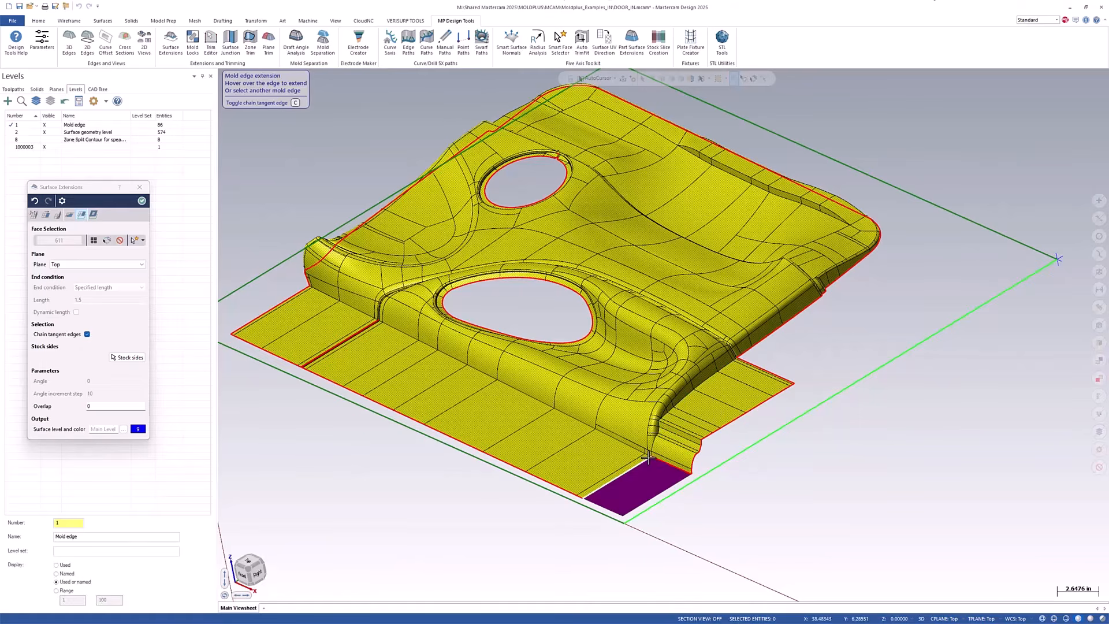
left_click(658, 462)
Extend one unchained edge near the rear of the right side, then the remaining edges with Chain tangent edges enabled, to the right stock side.
scroll(773, 327, "up", 1)
scroll(773, 327, "up", 2)
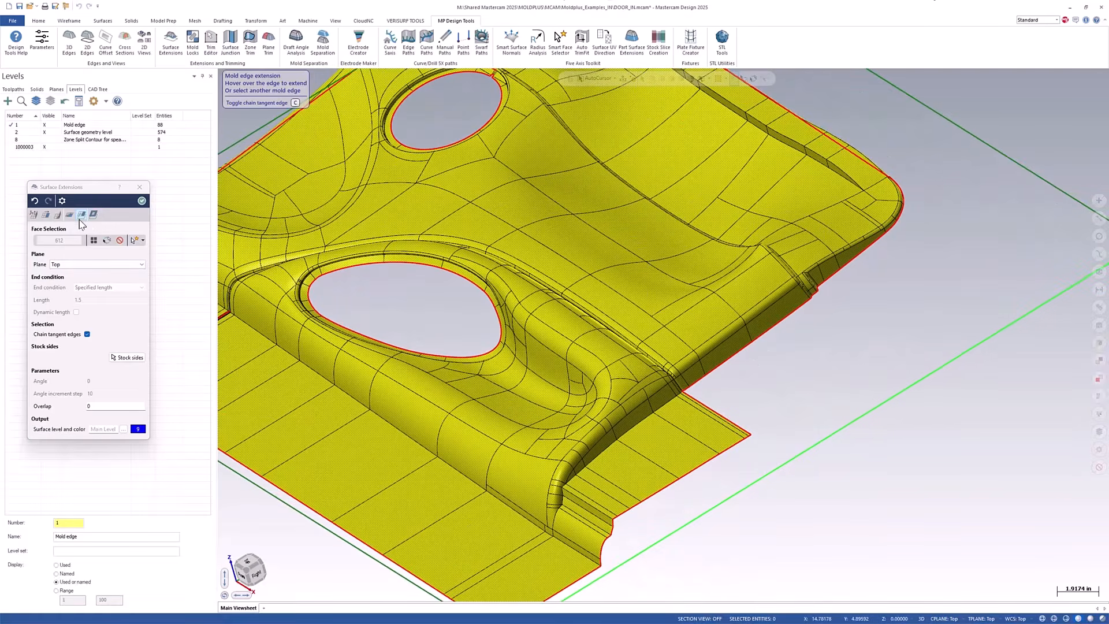
left_click(88, 334)
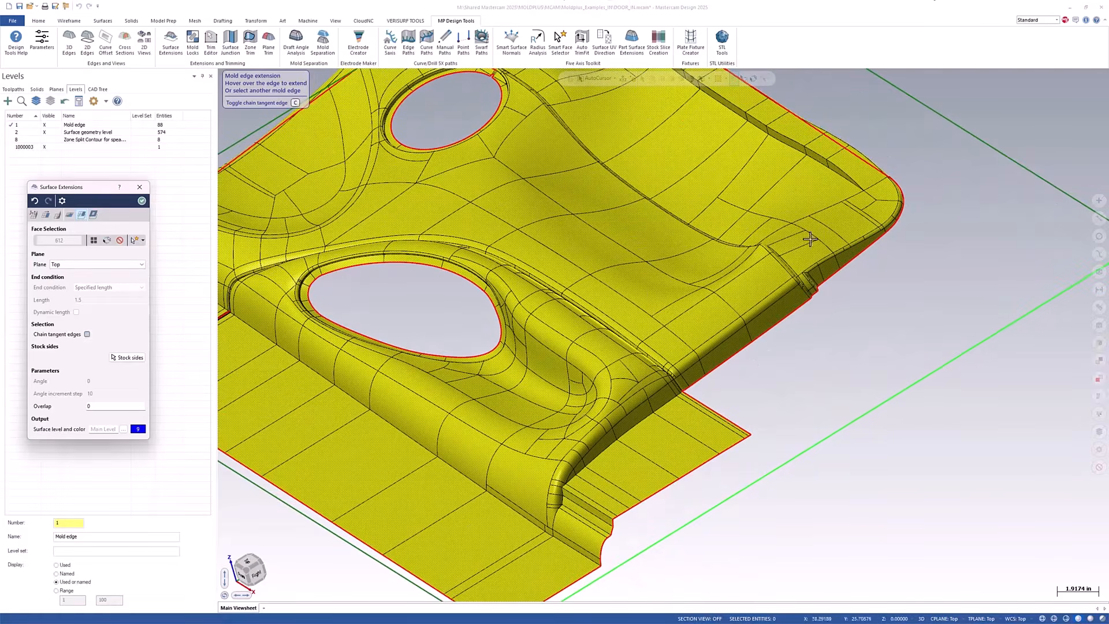
left_click(836, 272)
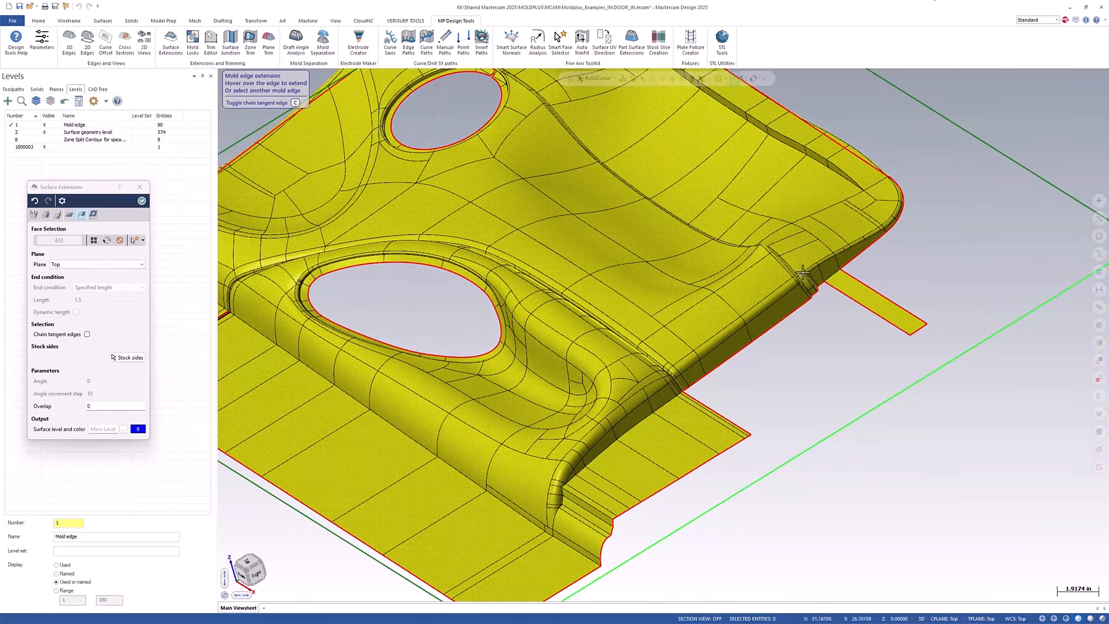
left_click(87, 334)
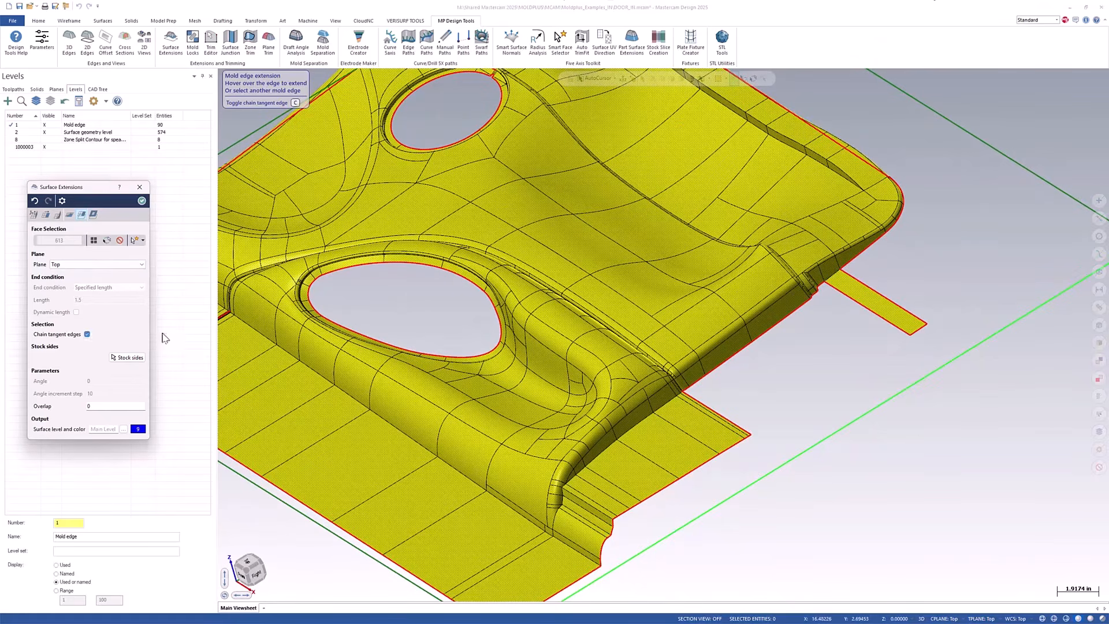
left_click(820, 287)
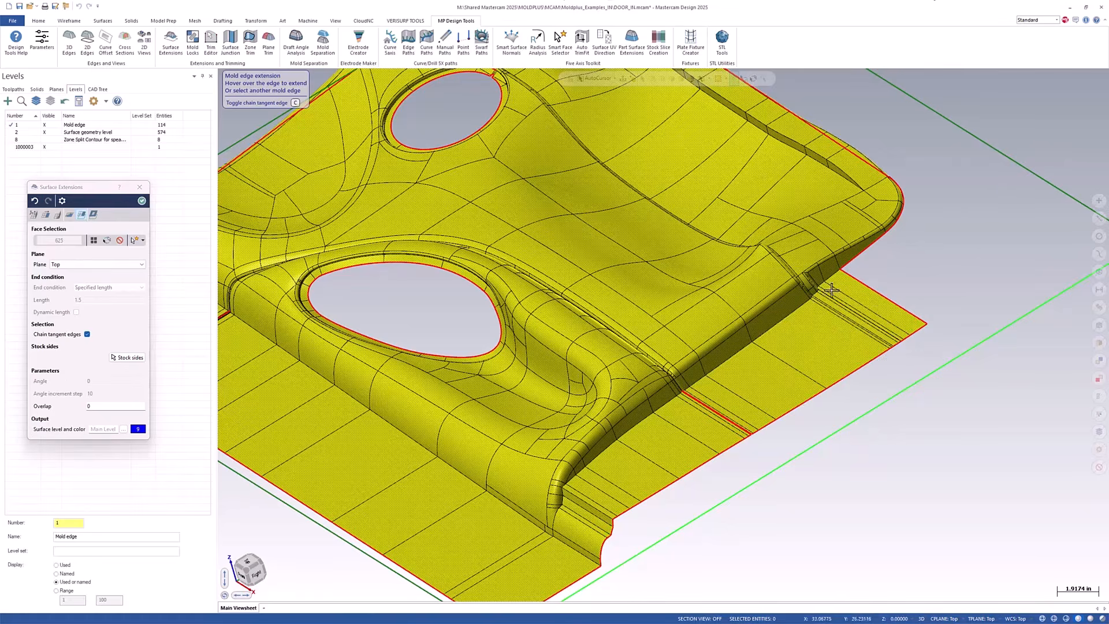
Extend the panel's straight rear edge to the rear stock side with Chain tangent edges disabled.
scroll(924, 334, "down", 4)
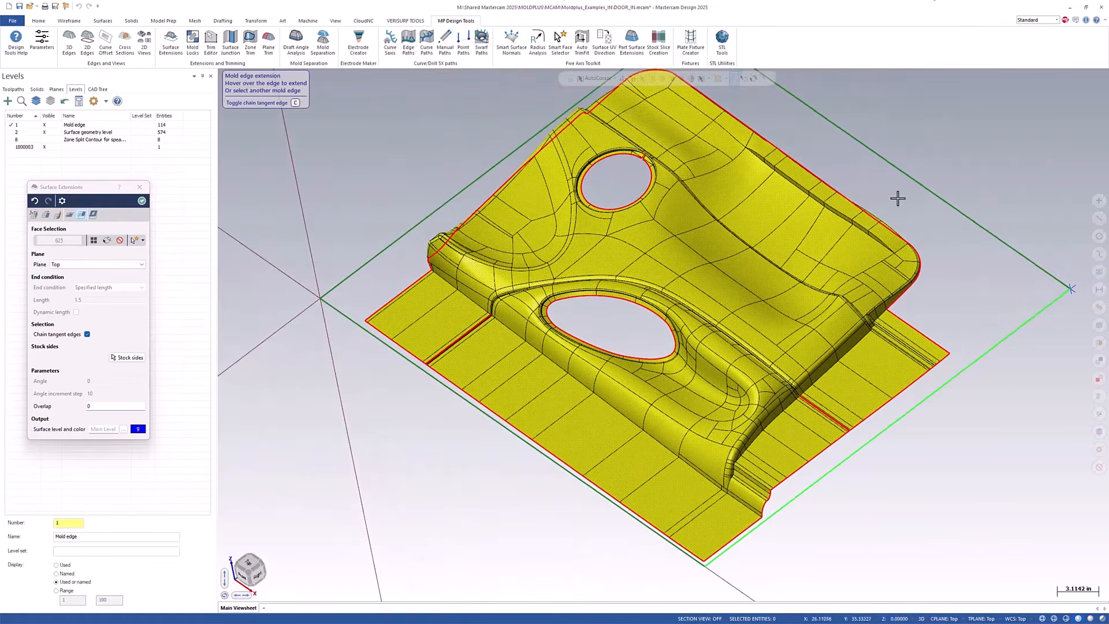
left_click(892, 163)
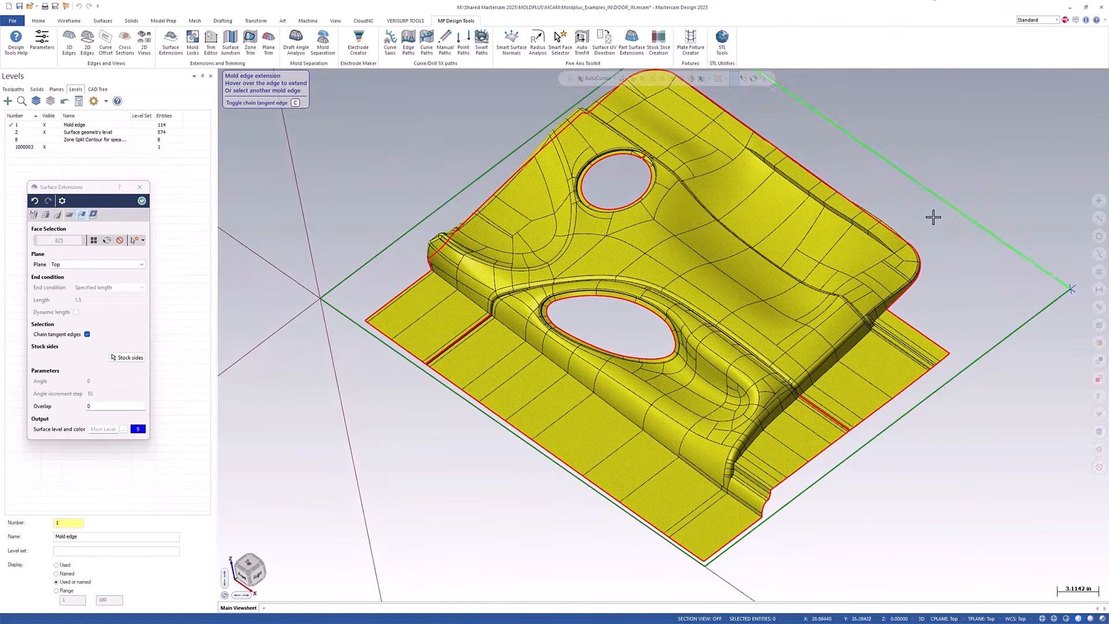
middle_click_drag(933, 217, 910, 199)
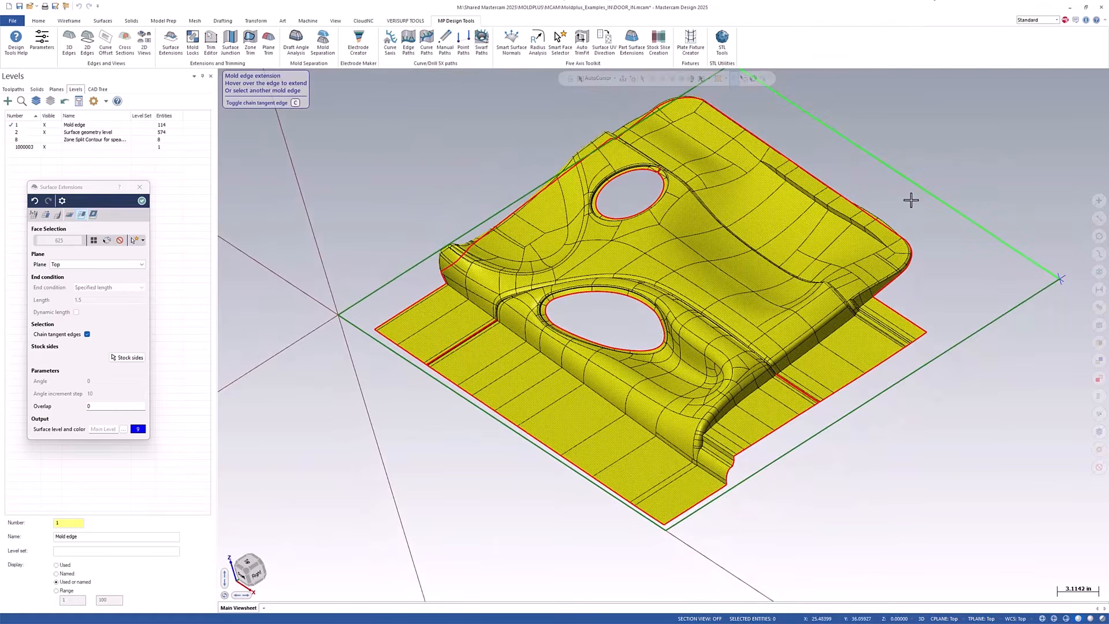
mouse_move(845, 199)
left_click(87, 334)
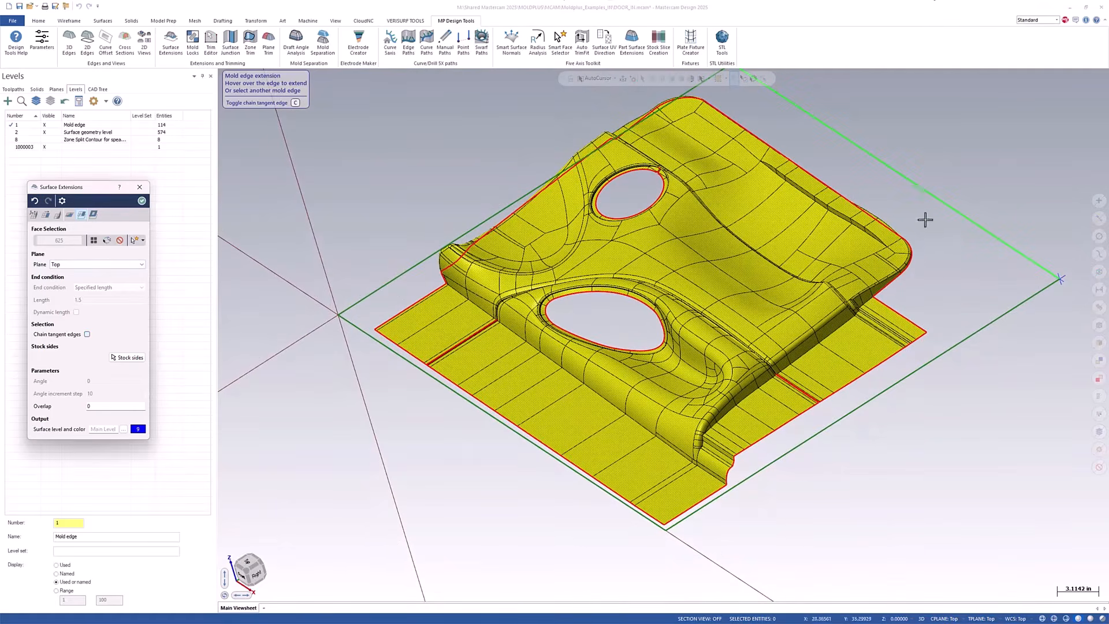
left_click(896, 232)
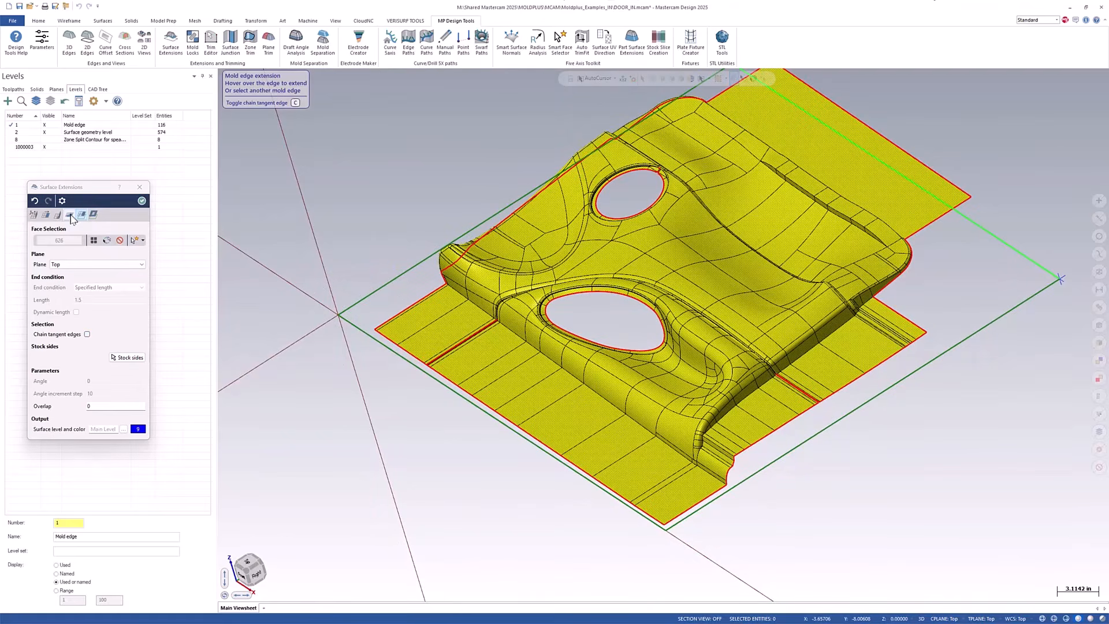
Fill the rounded rear-right corner with a Corner extension, using the adjoining side edges of the rear and right extensions as references.
middle_click_drag(357, 359, 445, 350)
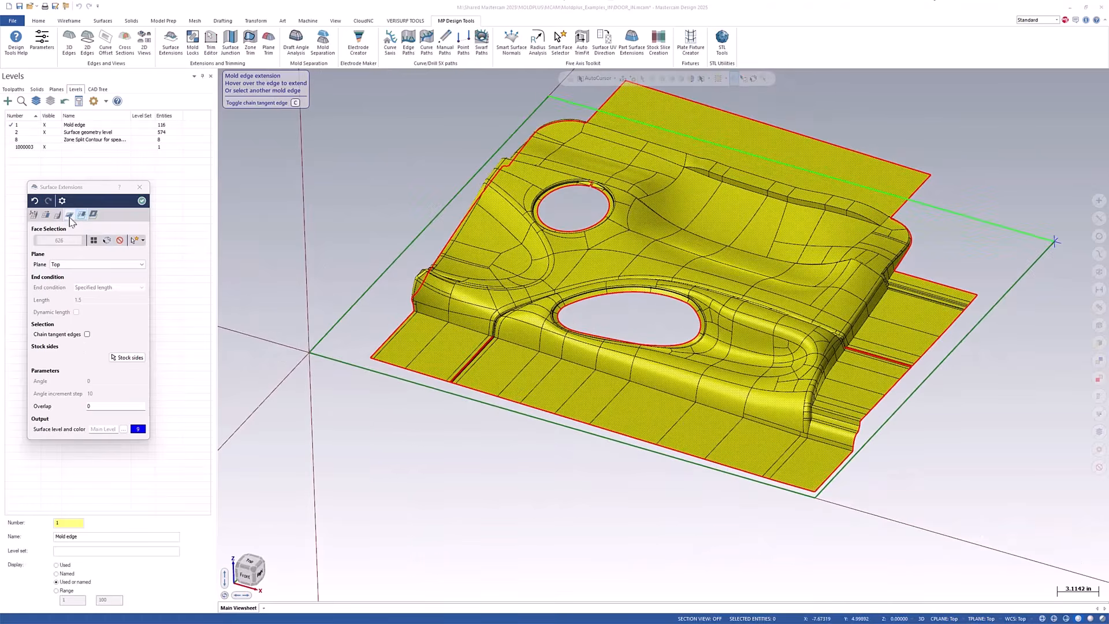
left_click(69, 216)
left_click(910, 198)
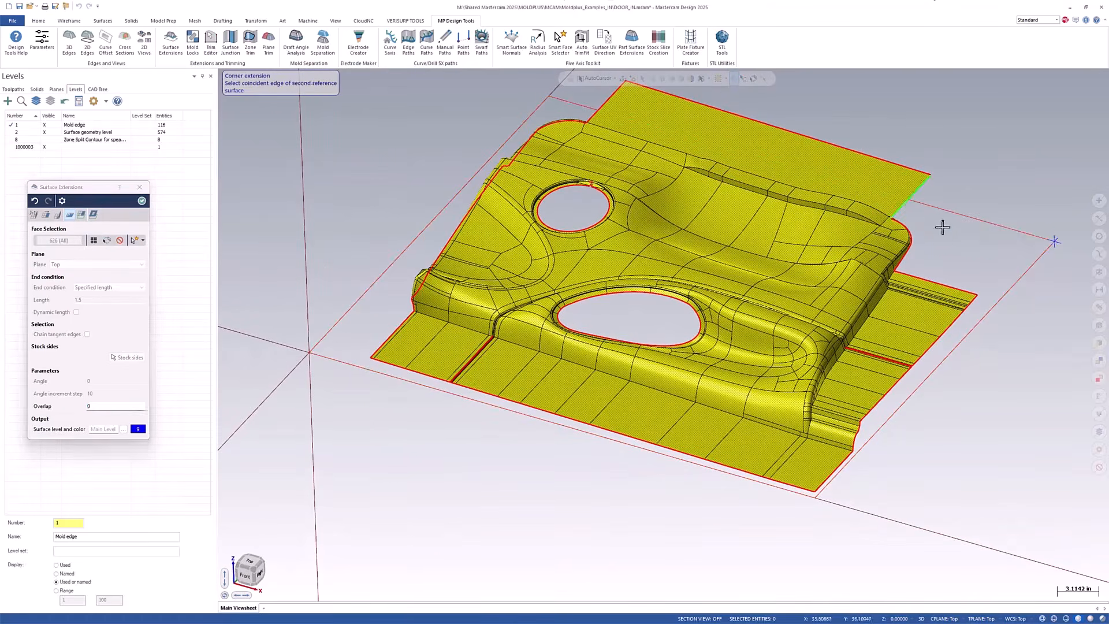
left_click(945, 286)
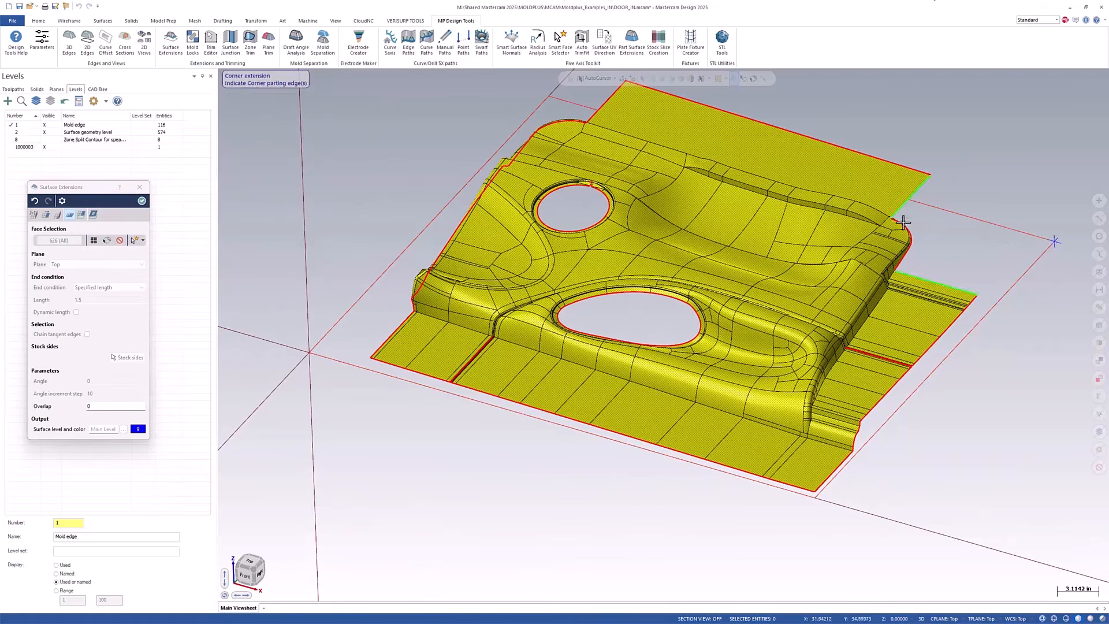
left_click(903, 222)
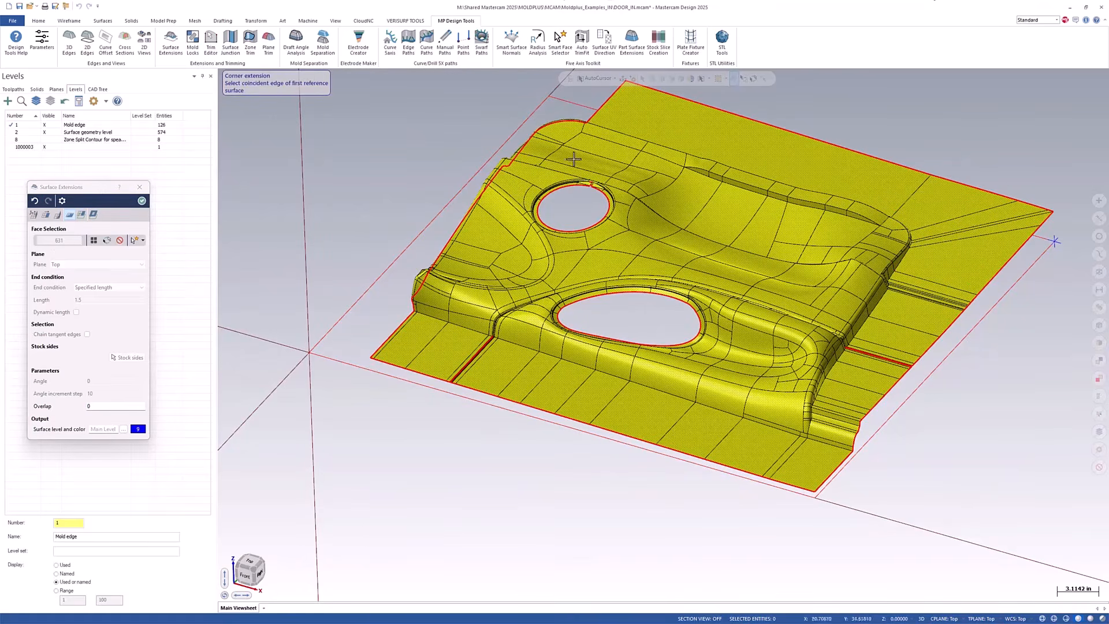
Return to mold edge extension and extend the small front-left corner edges individually to the left stock side, with Chain tangent edges disabled.
middle_click_drag(404, 168, 589, 169)
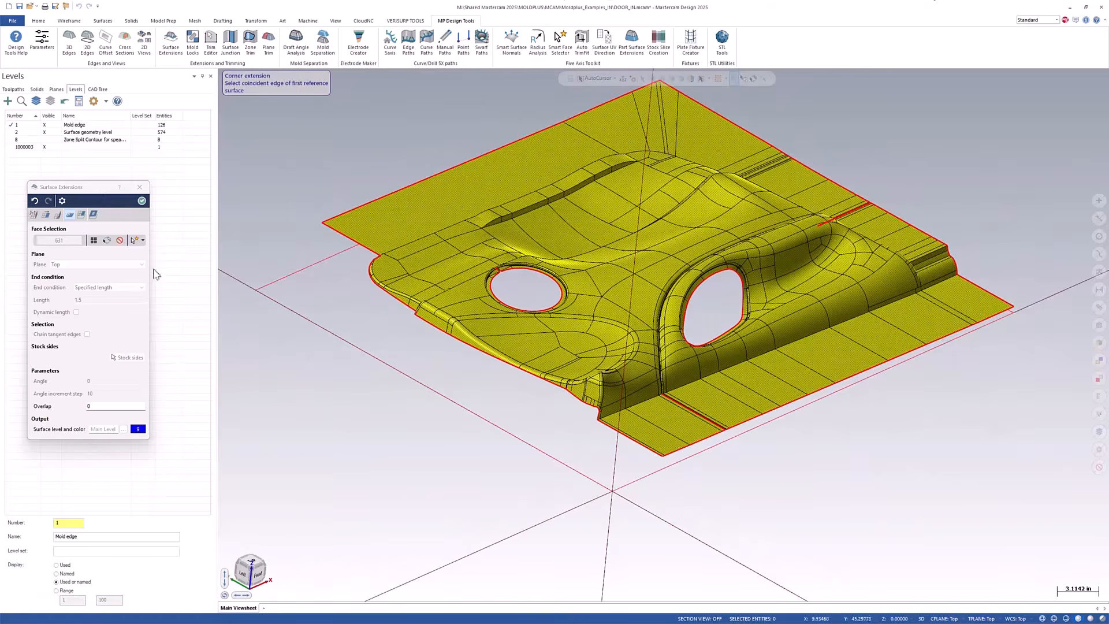
left_click(82, 215)
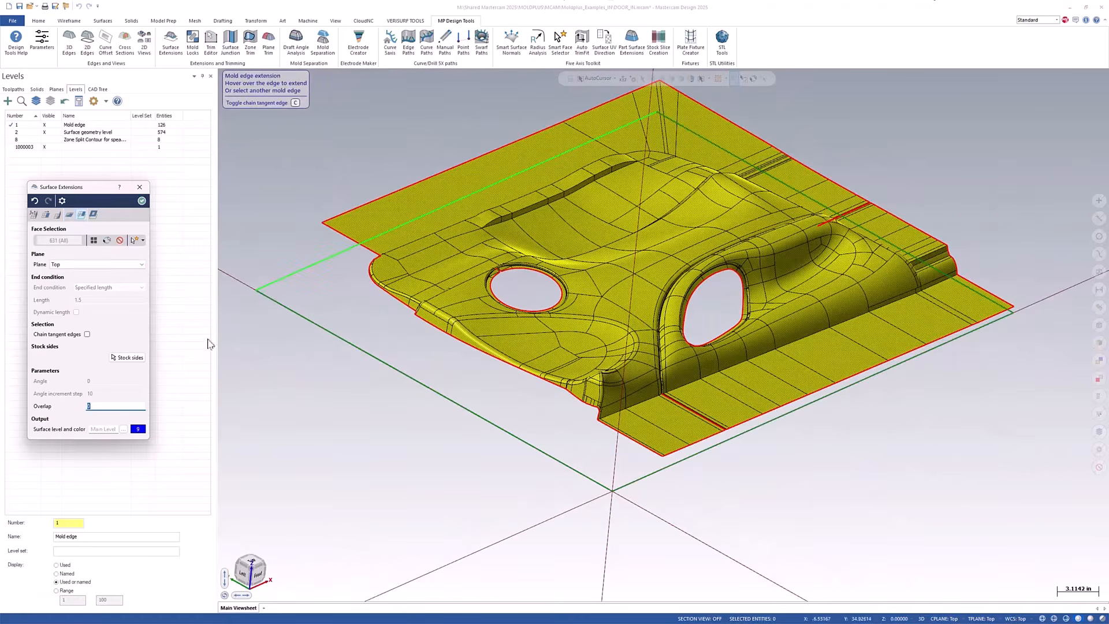
left_click(88, 333)
scroll(571, 398, "up", 2)
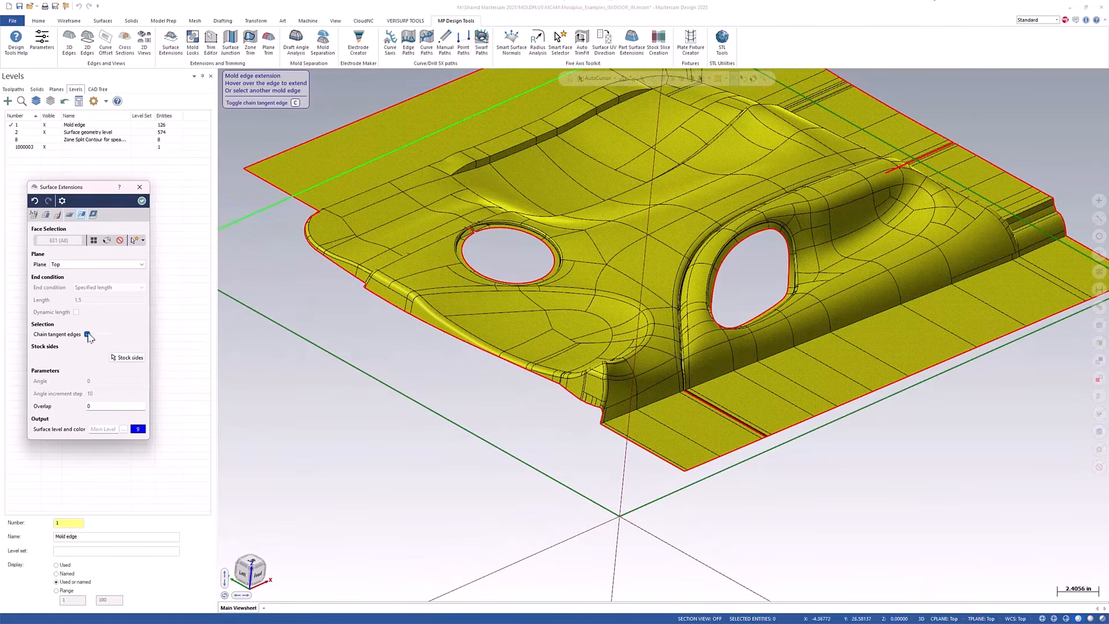
middle_click_drag(599, 418, 570, 420)
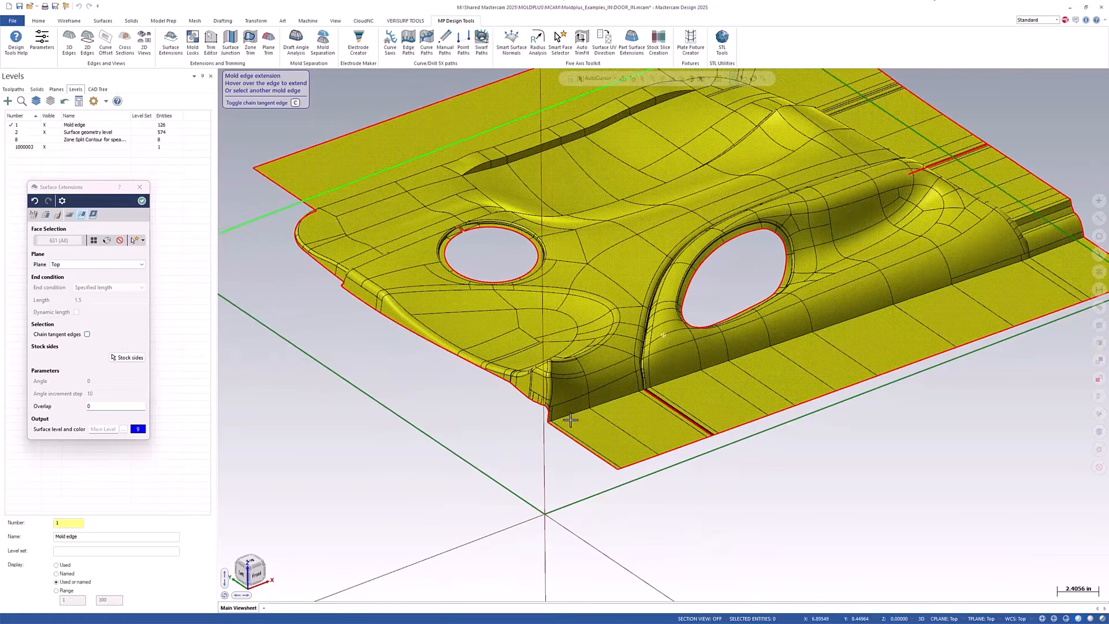
scroll(540, 417, "up", 3)
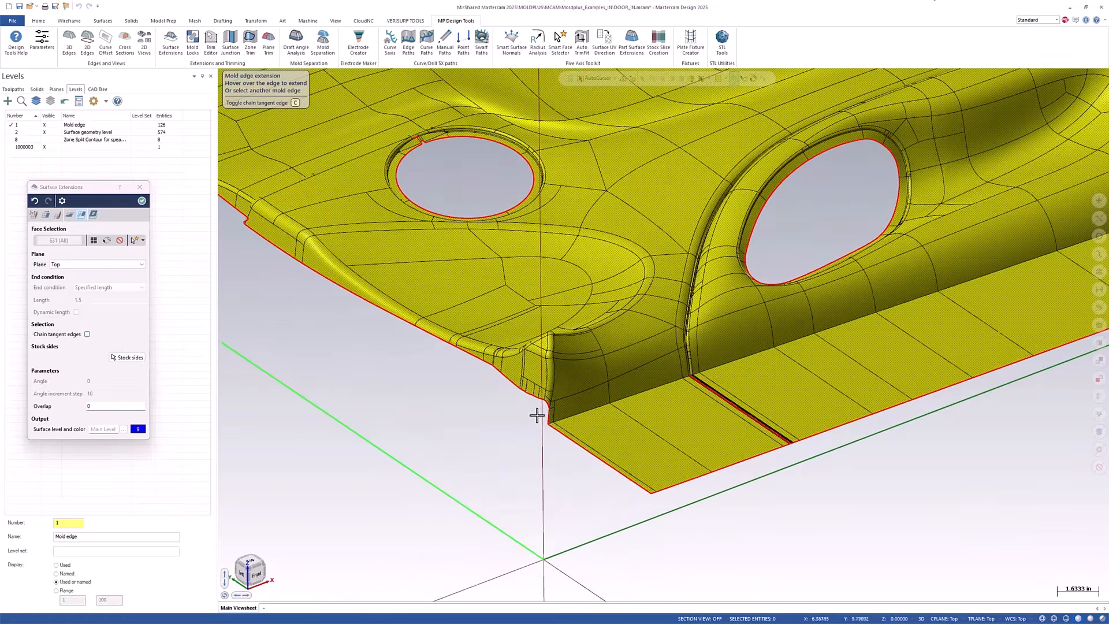
left_click(546, 419)
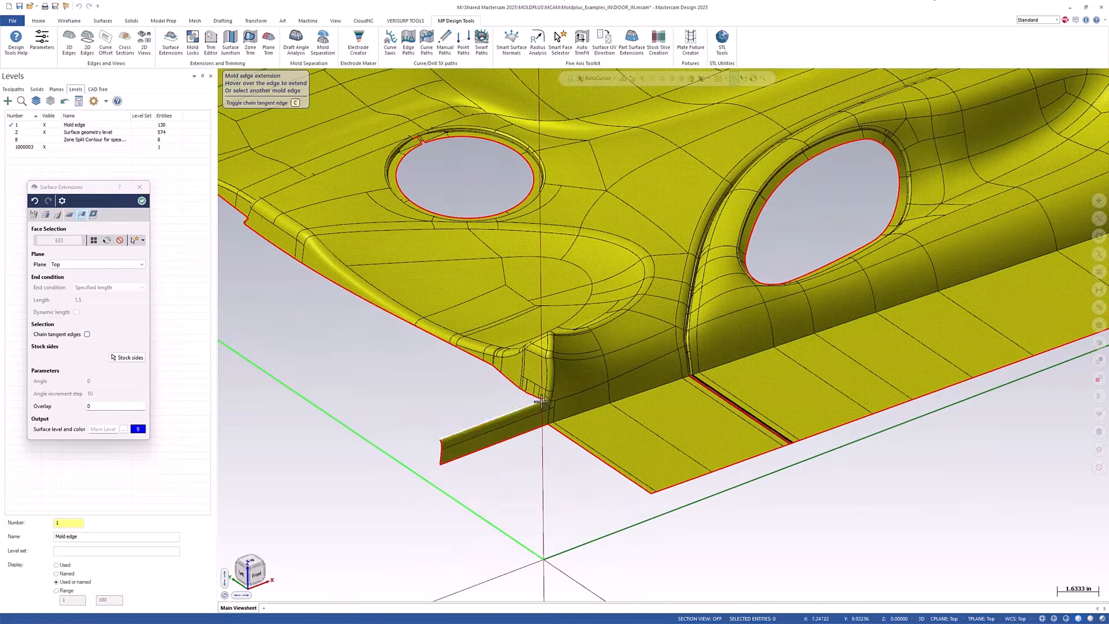
middle_click_drag(453, 397, 552, 402)
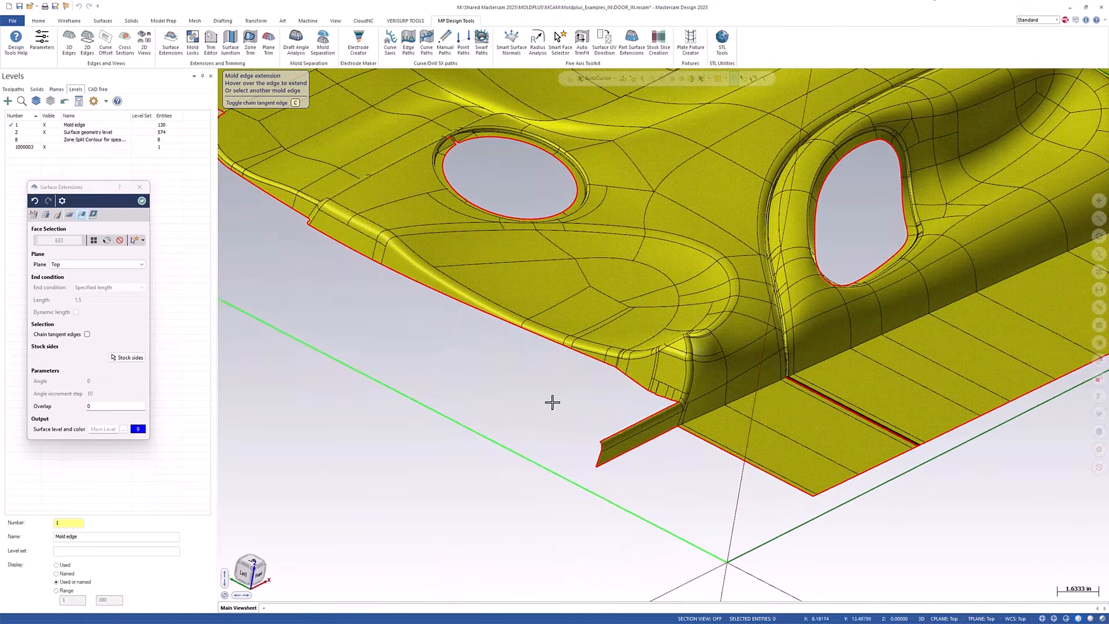
left_click(678, 400)
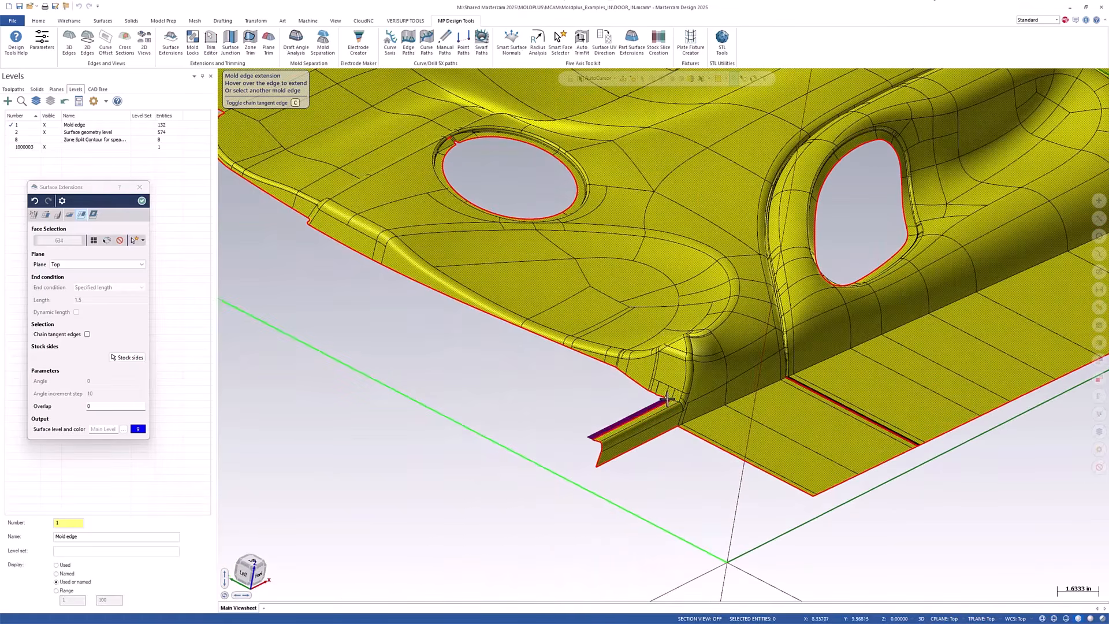
left_click(667, 399)
Extend one unchained edge near the rear of the left side, then the adjoining edges with Chain tangent edges enabled, to the left stock side.
scroll(682, 404, "down", 3)
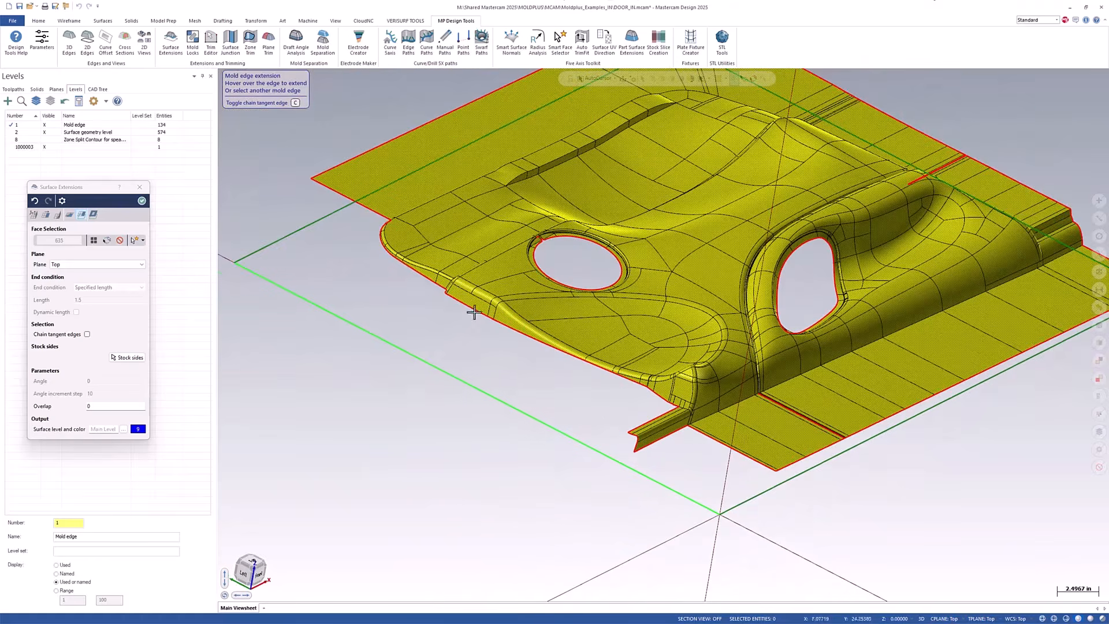
left_click(409, 269)
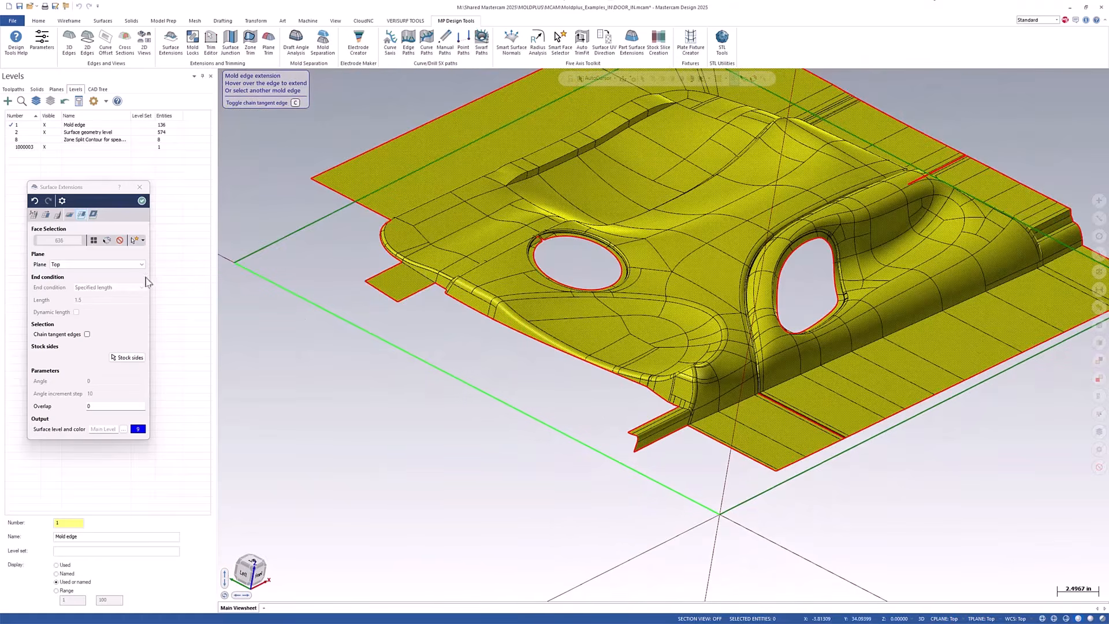
left_click(87, 334)
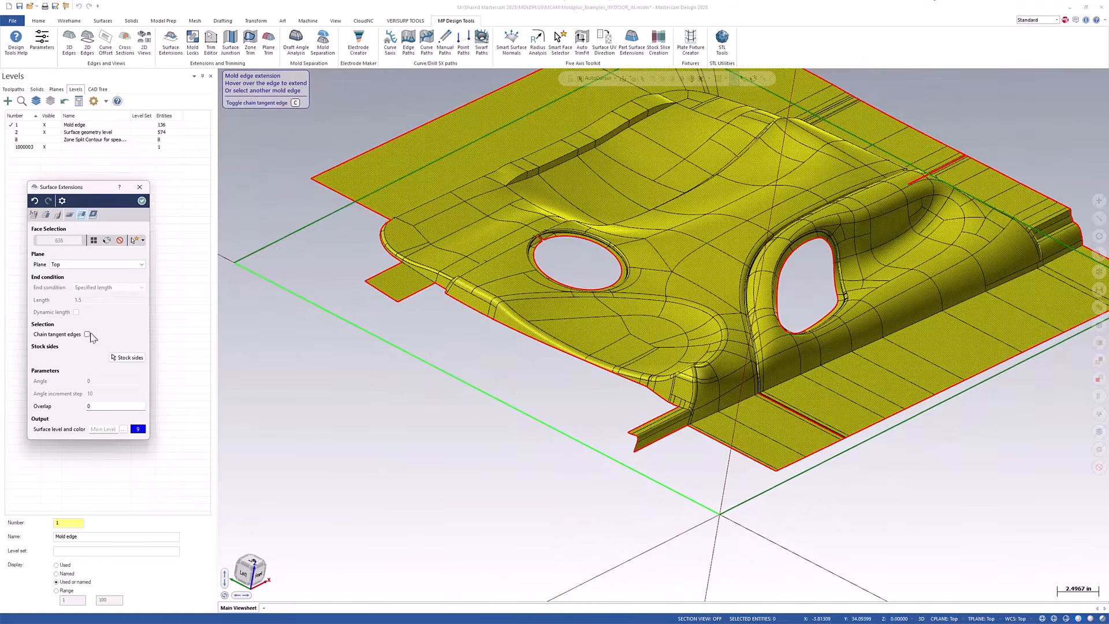
left_click(500, 327)
Close the narrow gap between the left-side extensions near the front corner by extending its remaining small edges to the left stock side.
scroll(659, 389, "up", 3)
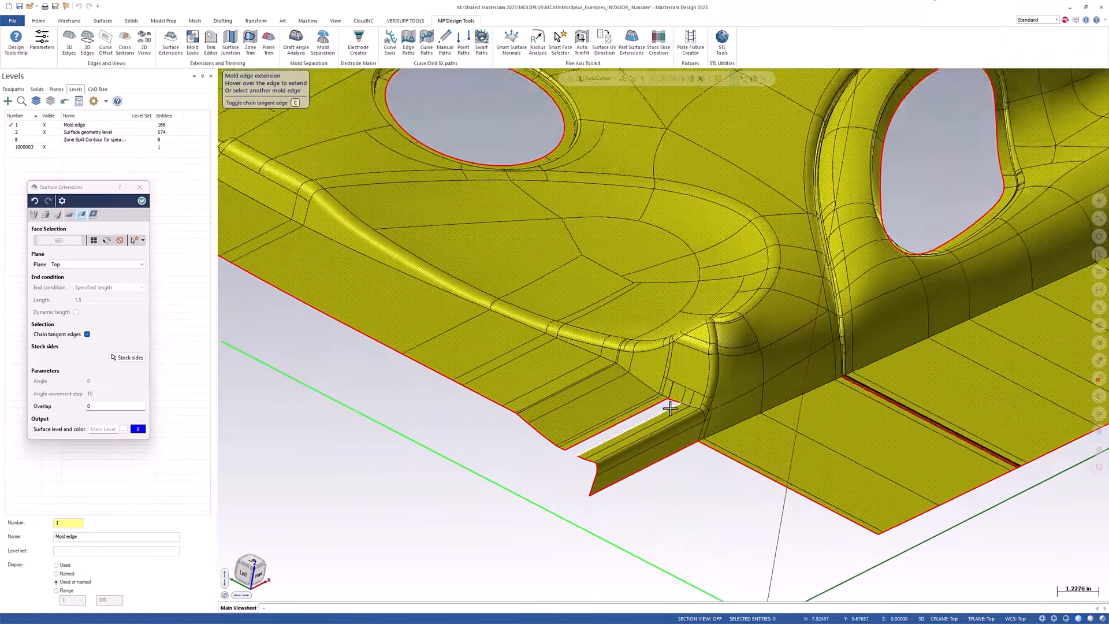
left_click(670, 409)
scroll(671, 404, "up", 3)
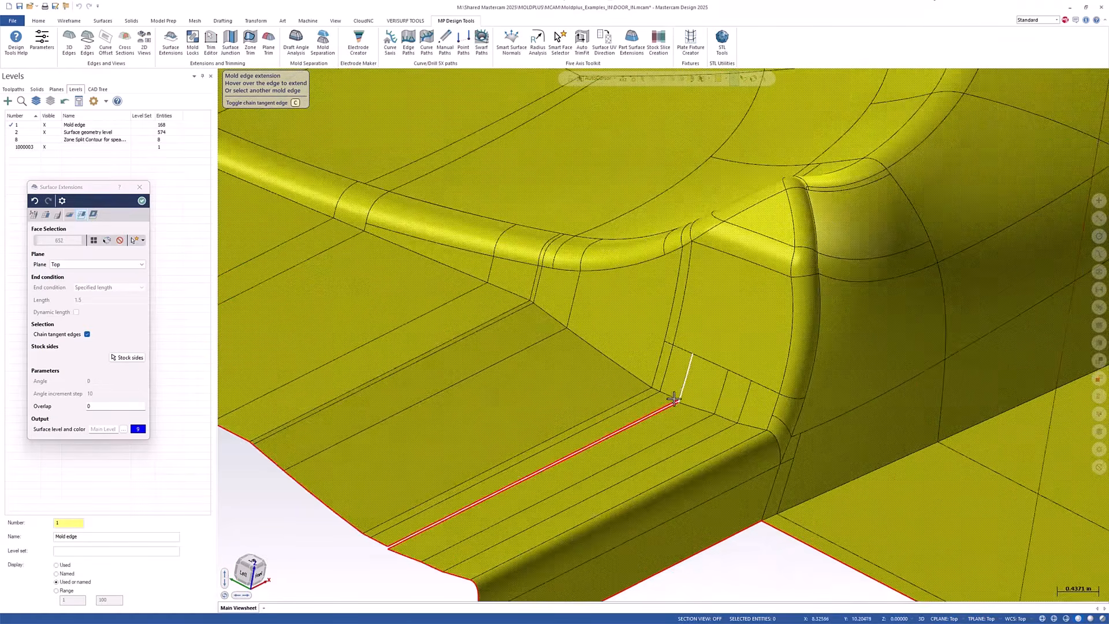
scroll(673, 398, "up", 5)
left_click(695, 396)
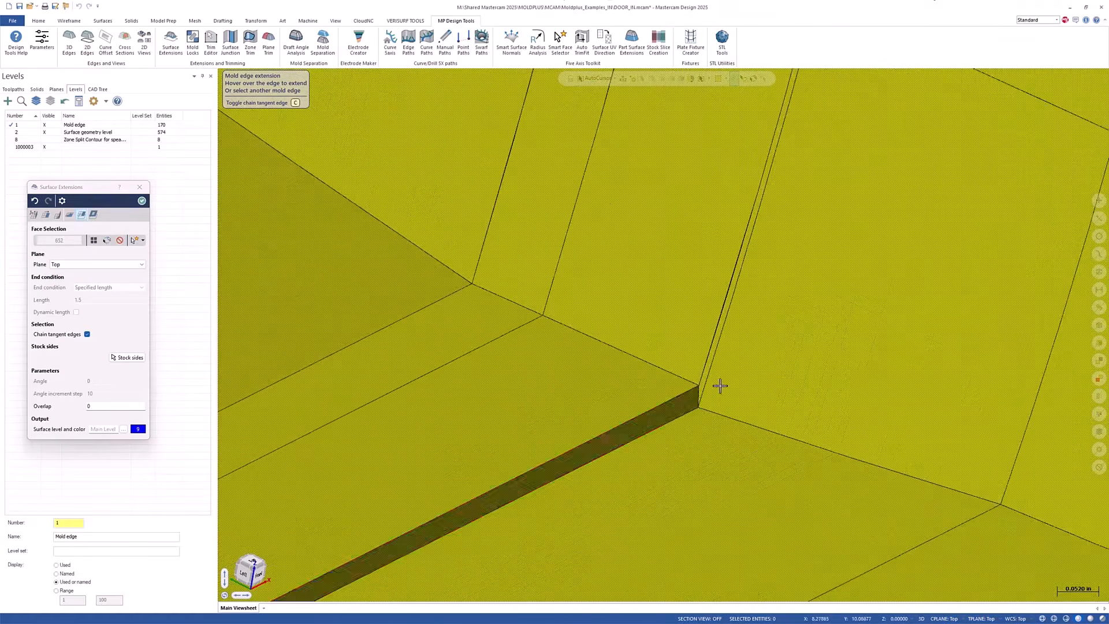
Fill the rear-left corner with a Corner extension, using the adjoining edges of the rear and left extensions as references.
scroll(719, 386, "down", 10)
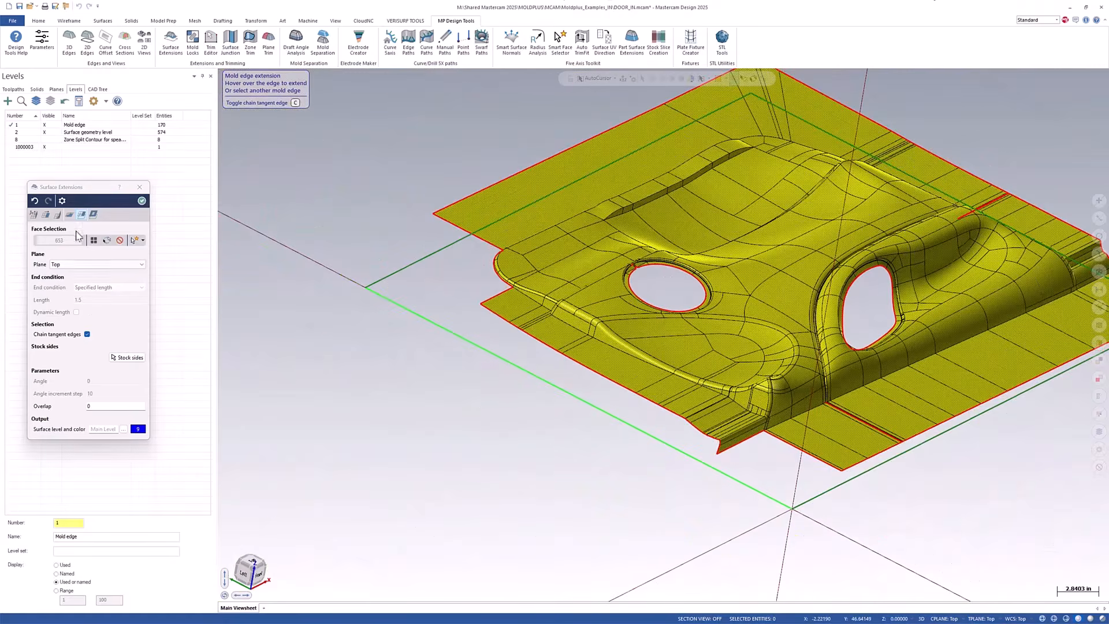
left_click(70, 214)
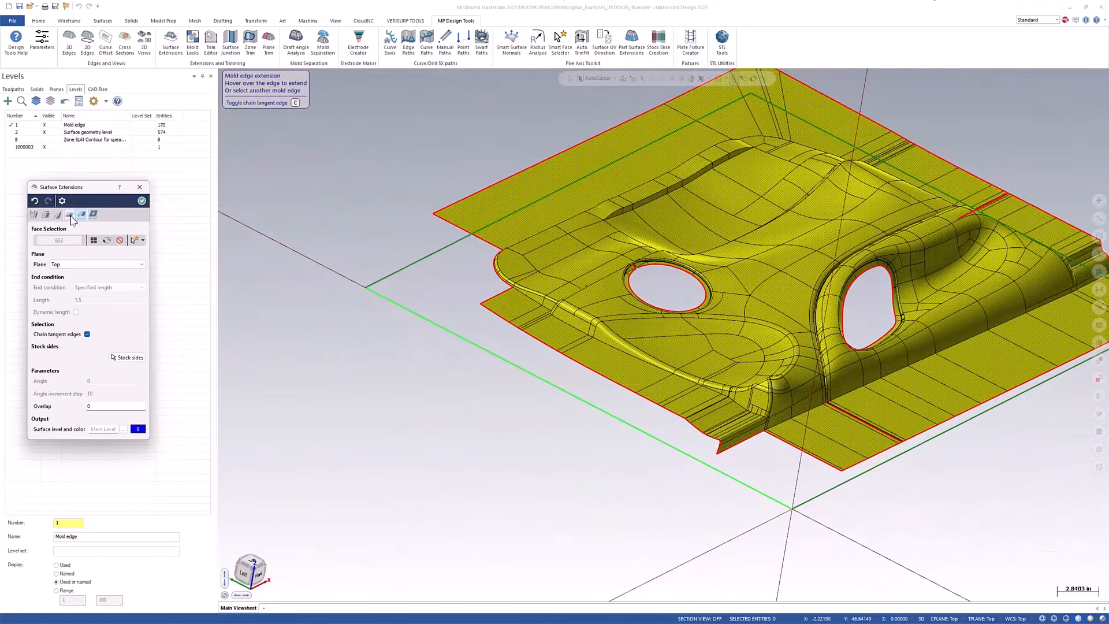
left_click(491, 297)
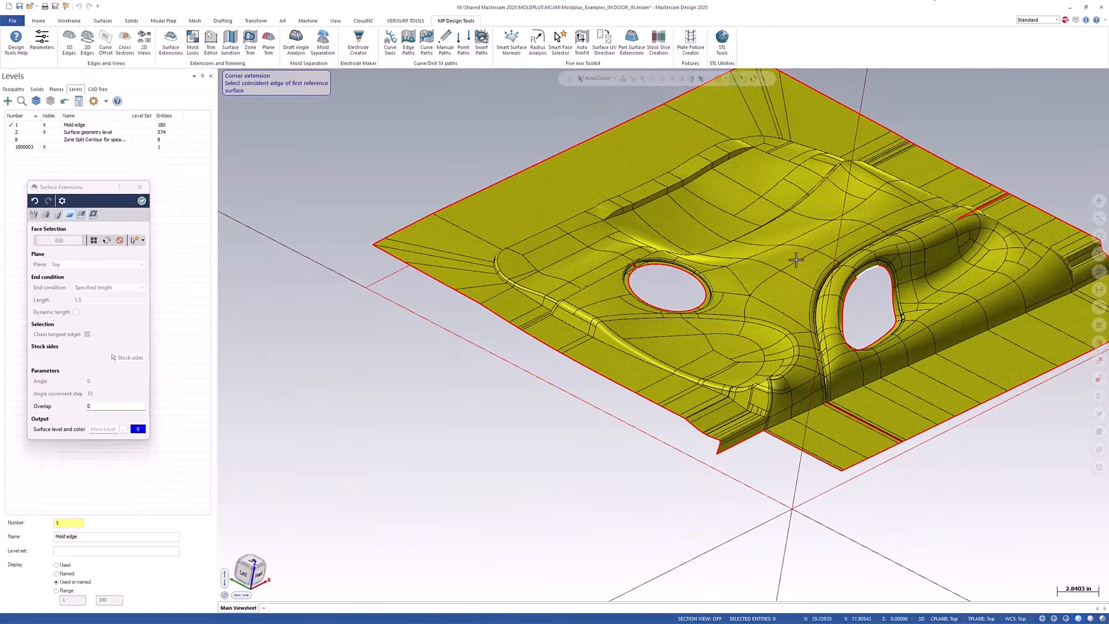
middle_click_drag(861, 205, 569, 342)
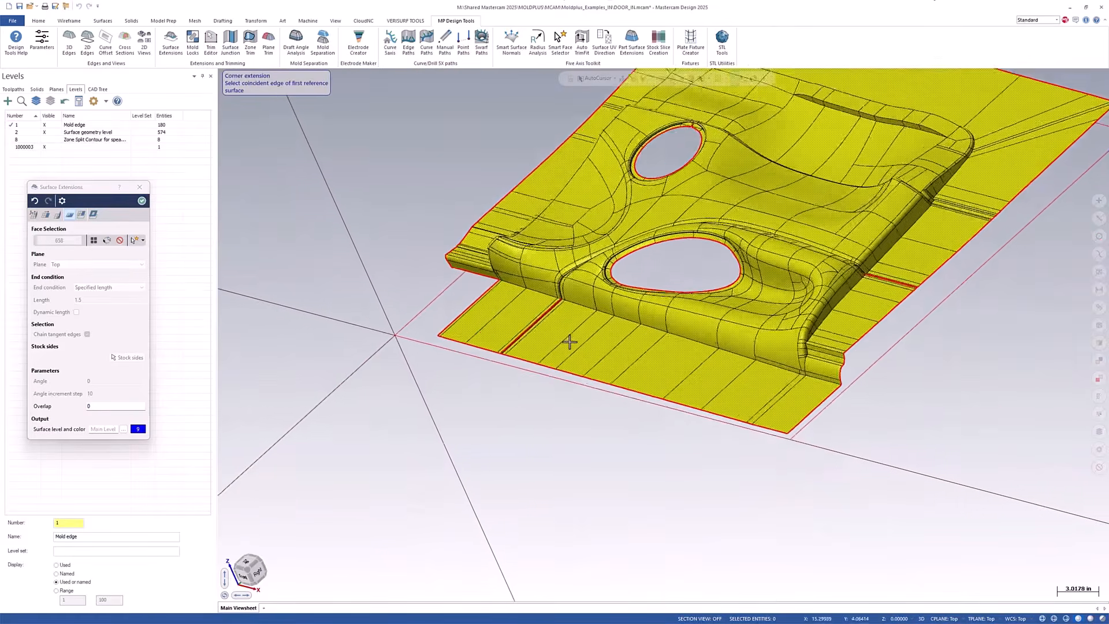
scroll(569, 342, "up", 10)
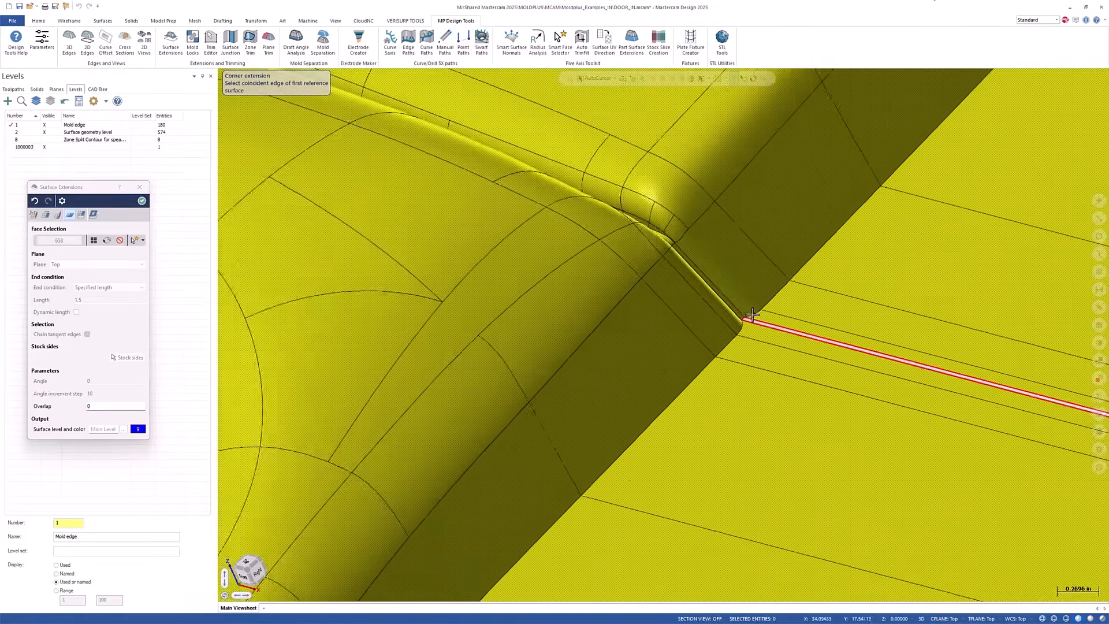
scroll(752, 314, "up", 4)
left_click(713, 322)
scroll(601, 283, "down", 8)
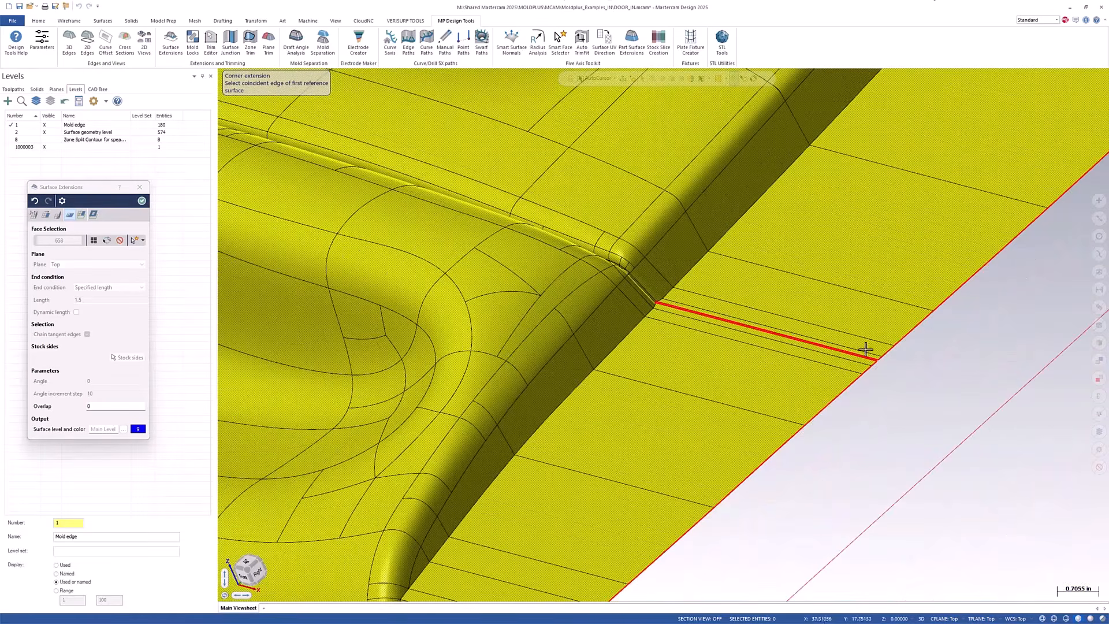
scroll(879, 359, "down", 5)
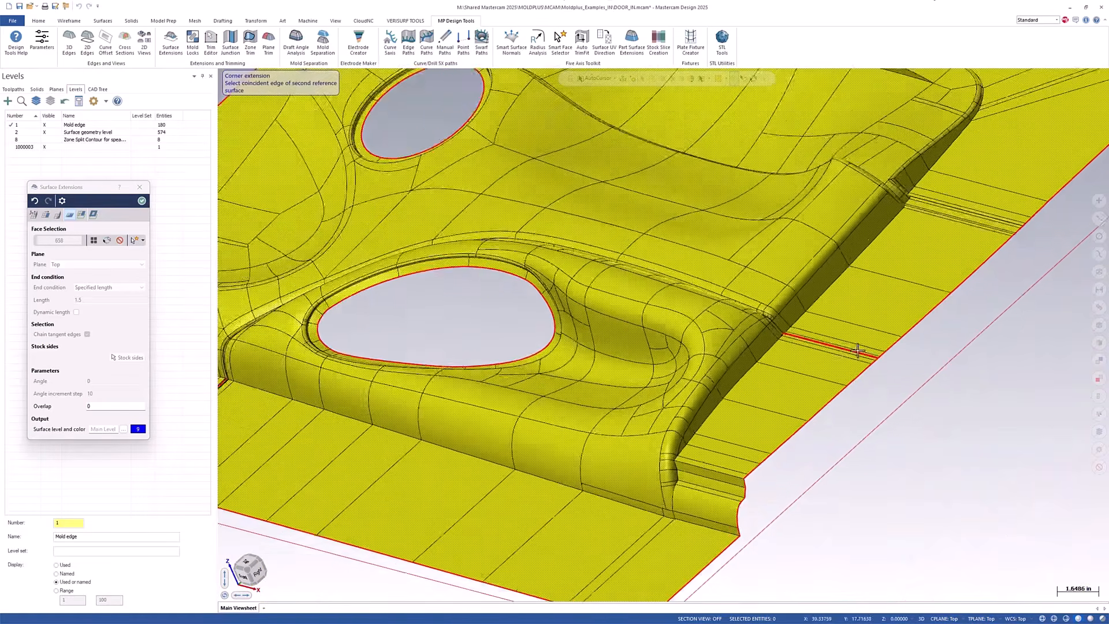
scroll(578, 373, "down", 2)
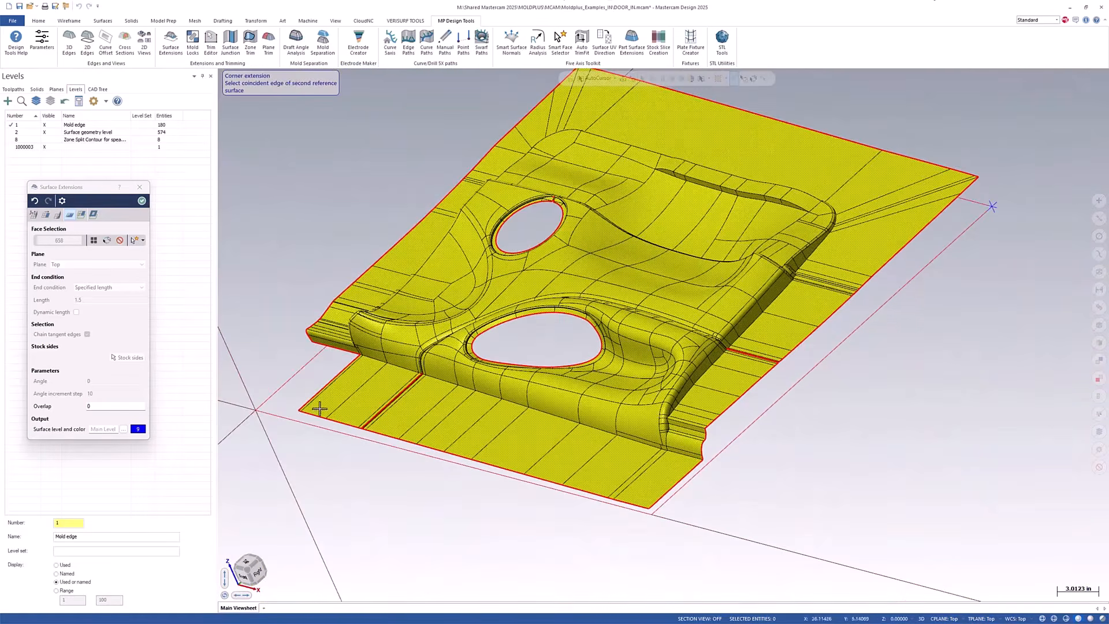
Close the narrow gap between the right-side extensions with a mold edge extension to the right stock side, and accept the surface extensions.
left_click(81, 215)
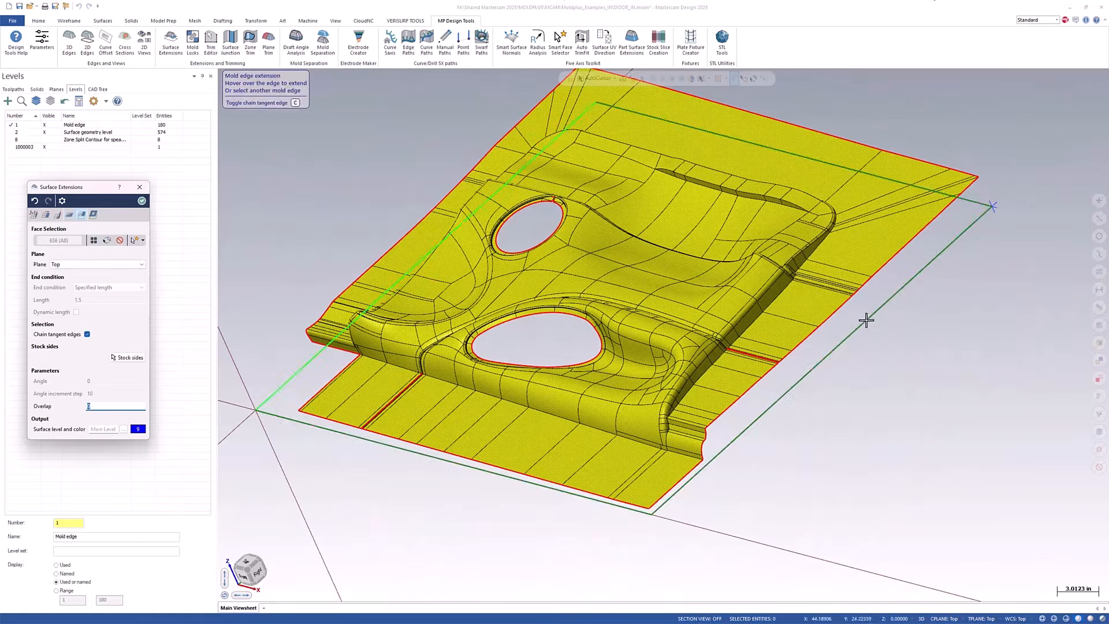
scroll(730, 342, "up", 10)
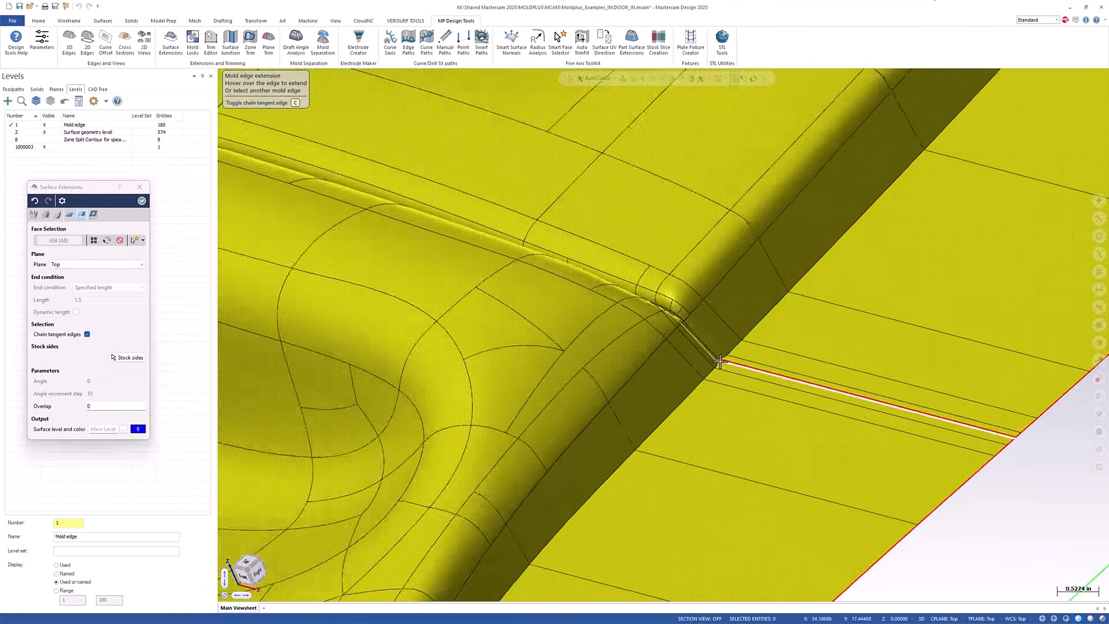
left_click(712, 356)
scroll(924, 364, "down", 9)
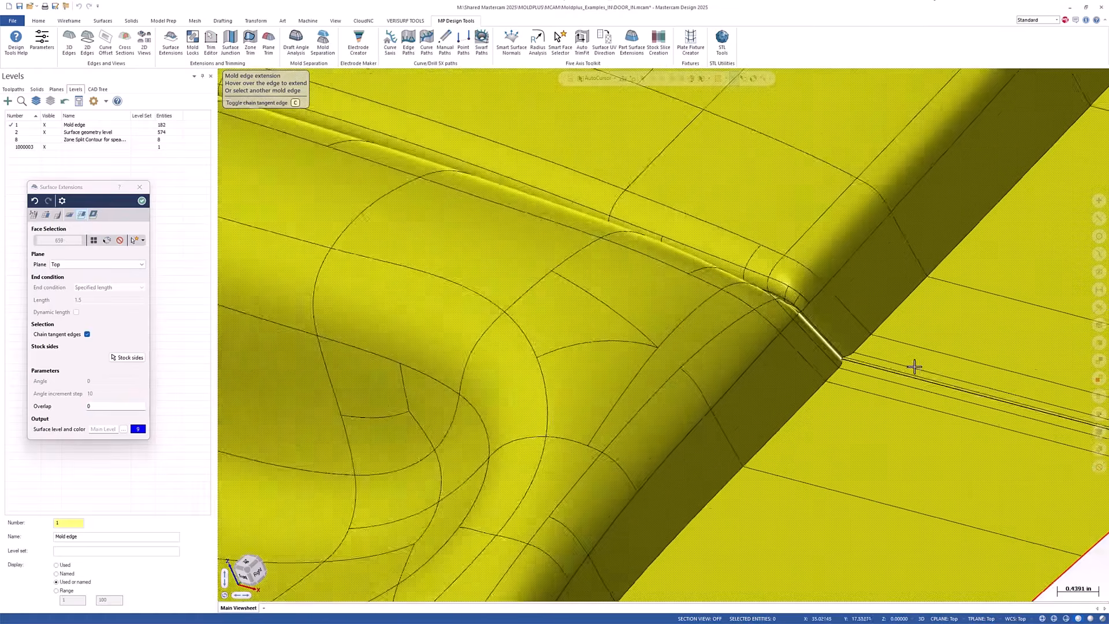
scroll(966, 363, "down", 2)
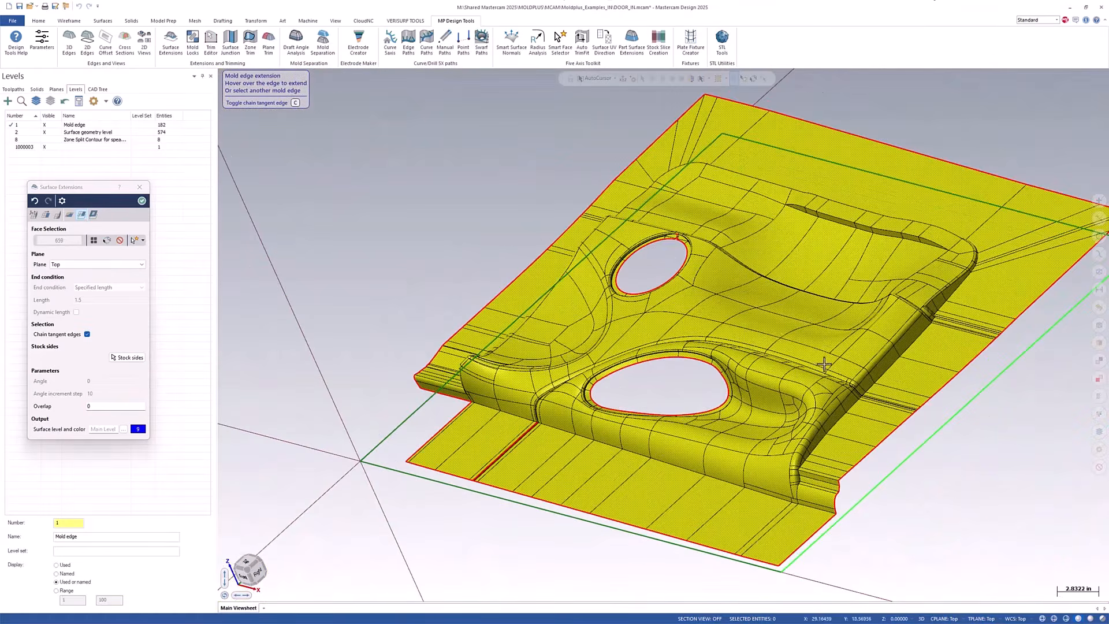
scroll(793, 428, "up", 3)
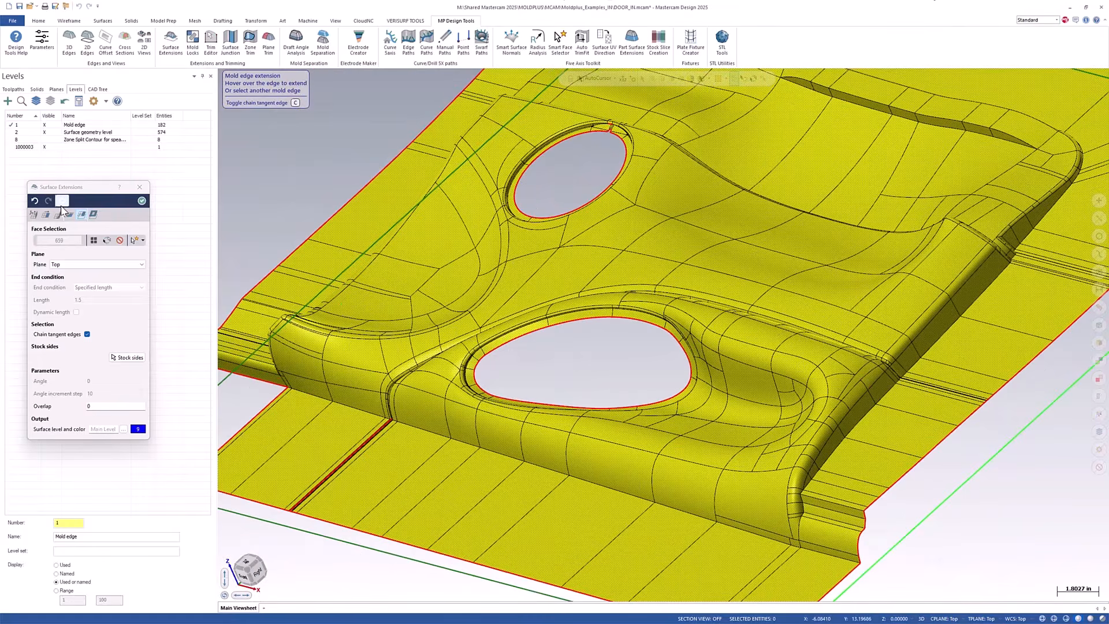
left_click(141, 201)
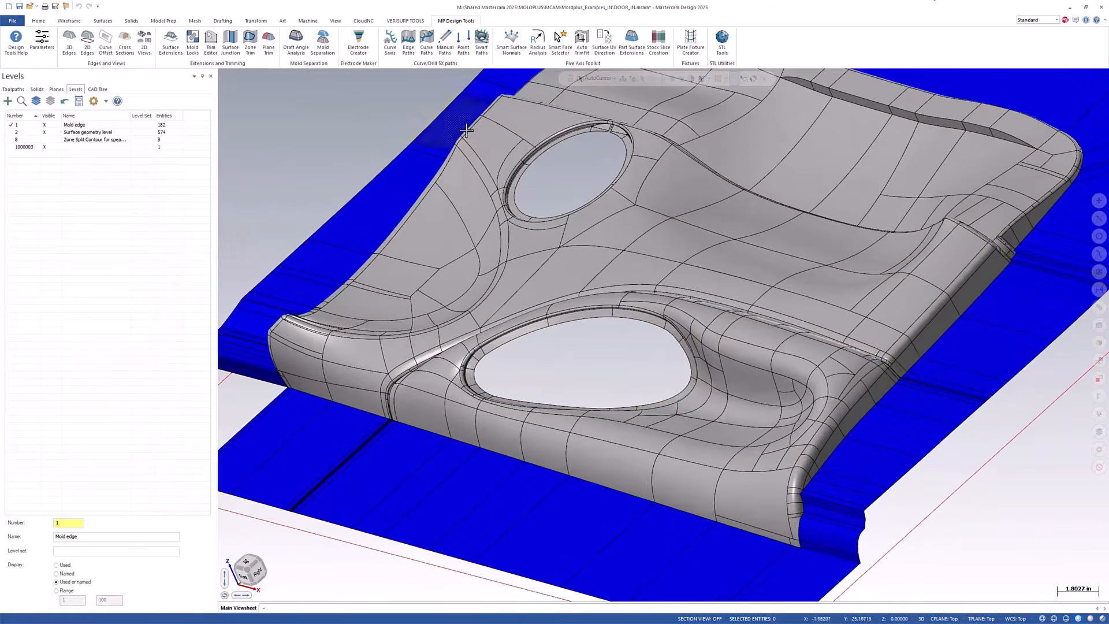
Reopen Surface Extensions, define the stock sides, and extend the left extension's front edges to the front stock side with Chain tangent edges enabled.
scroll(636, 436, "down", 4)
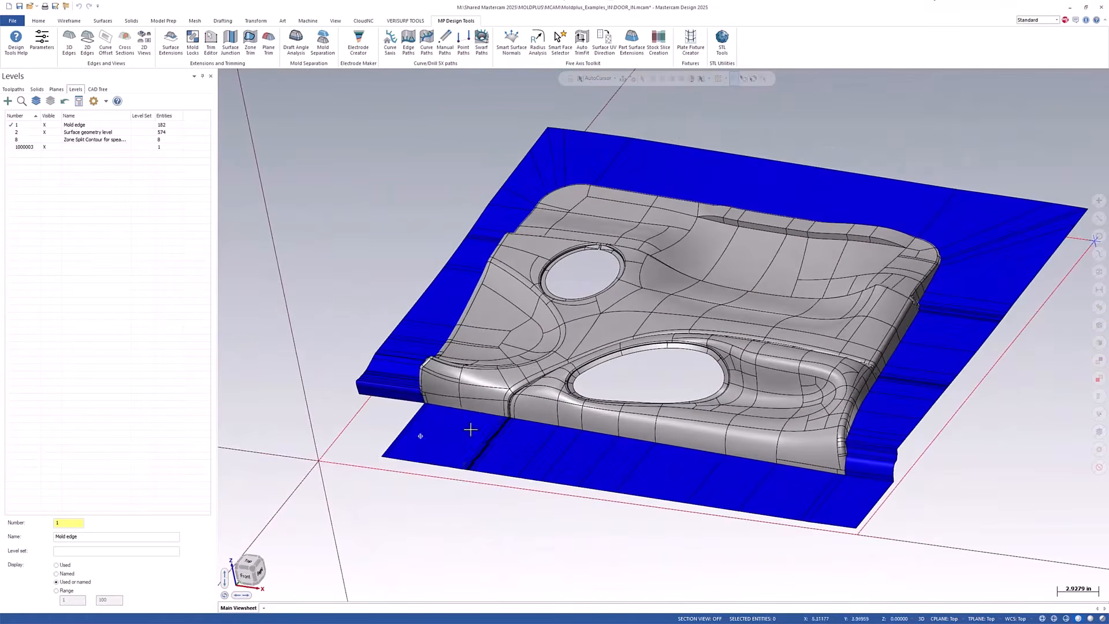
left_click(170, 42)
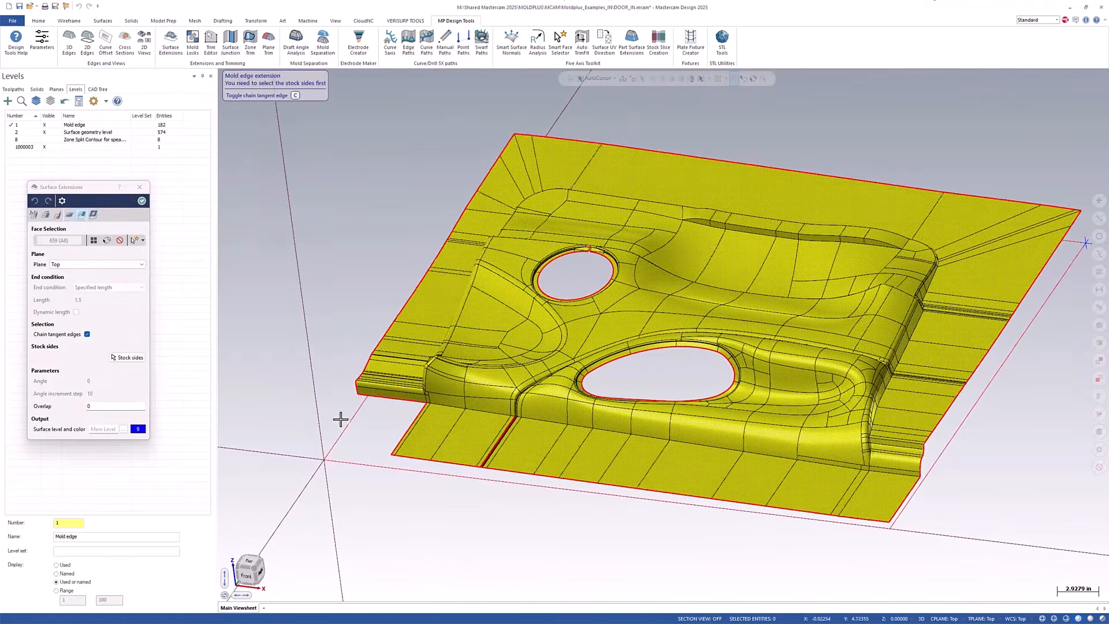
left_click(130, 359)
left_click(342, 433)
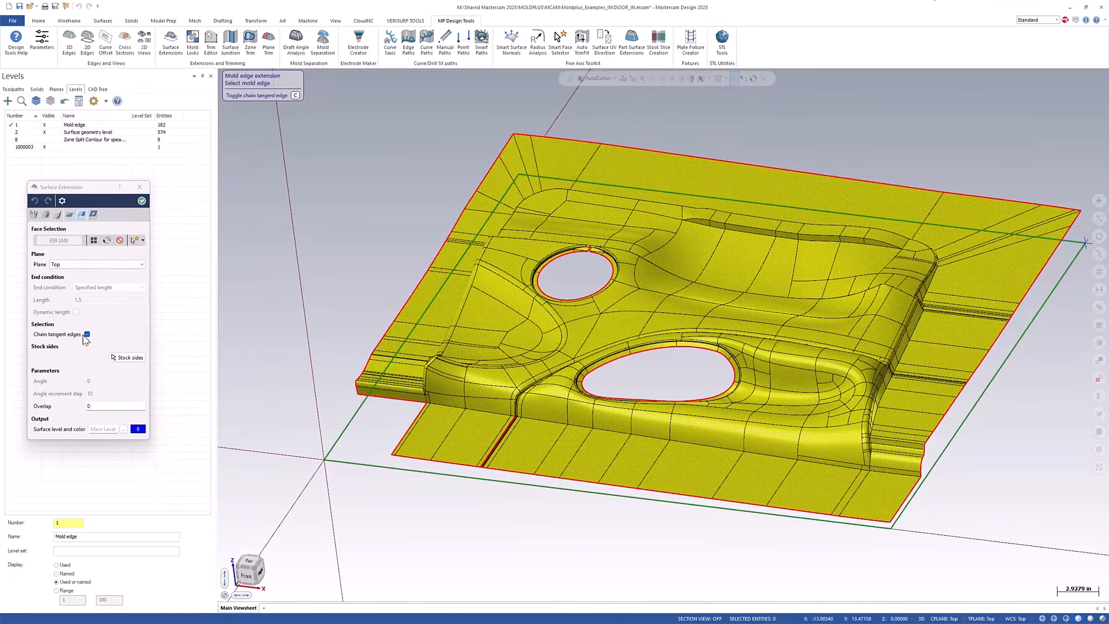
left_click(86, 335)
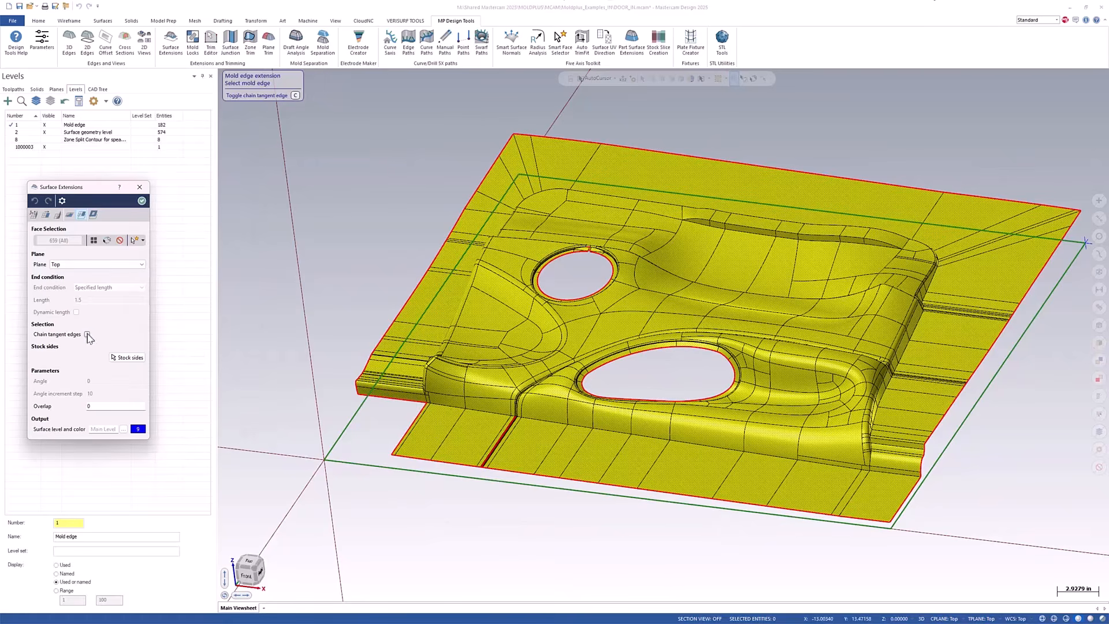
left_click(88, 333)
left_click(349, 465)
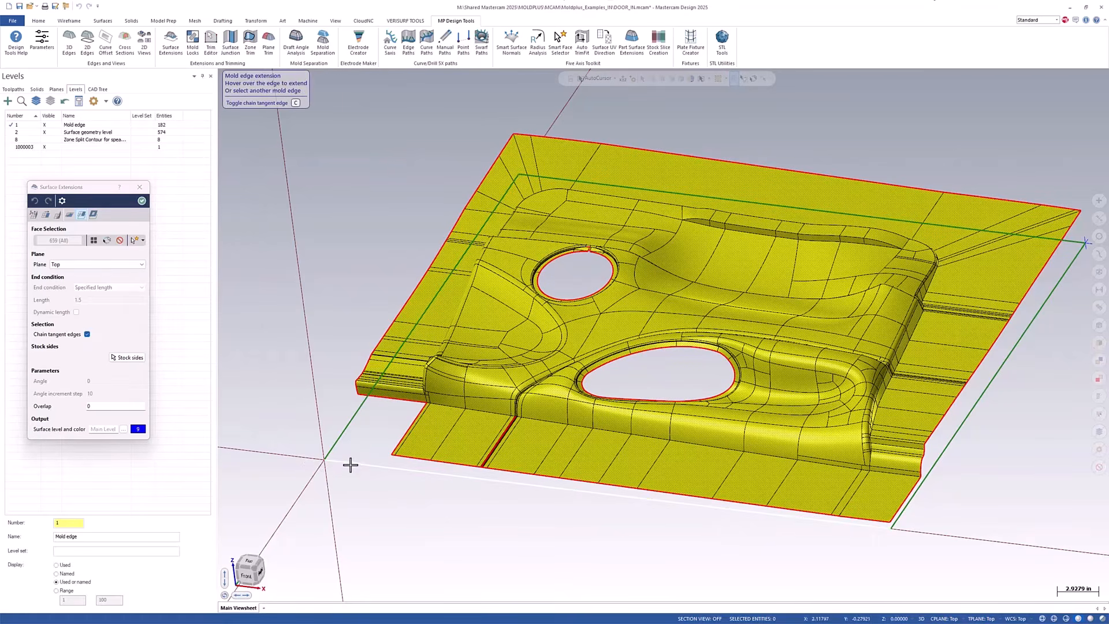
left_click(409, 399)
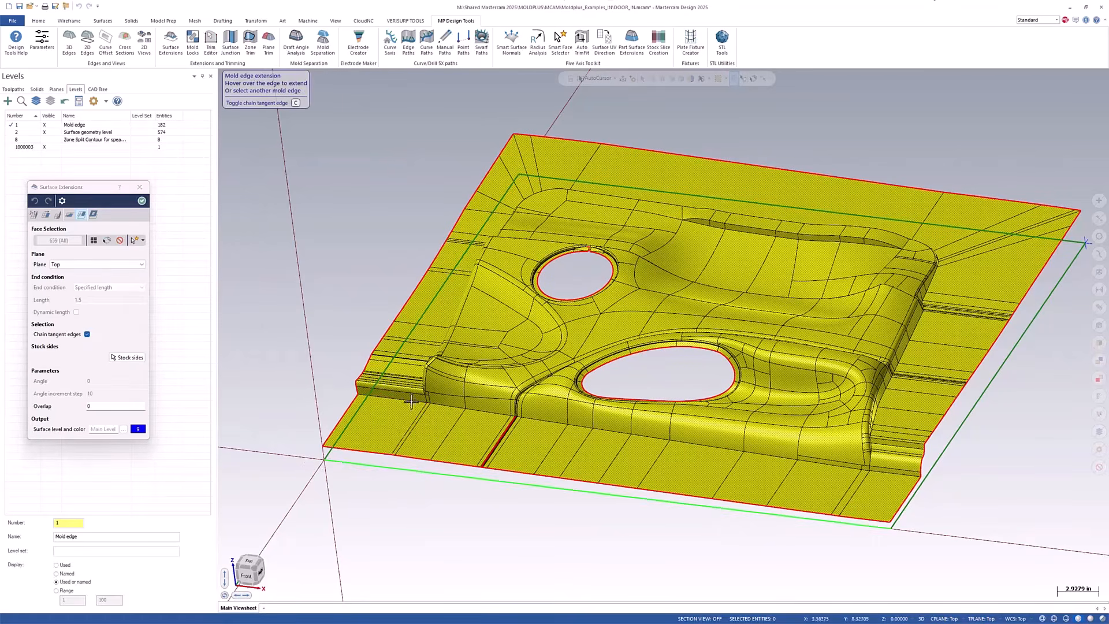
left_click(142, 200)
Fill the large handle opening with a Straight tangent Surface Junction from its whole rim, check the surface's curvature, and accept it.
middle_click_drag(421, 211, 331, 213)
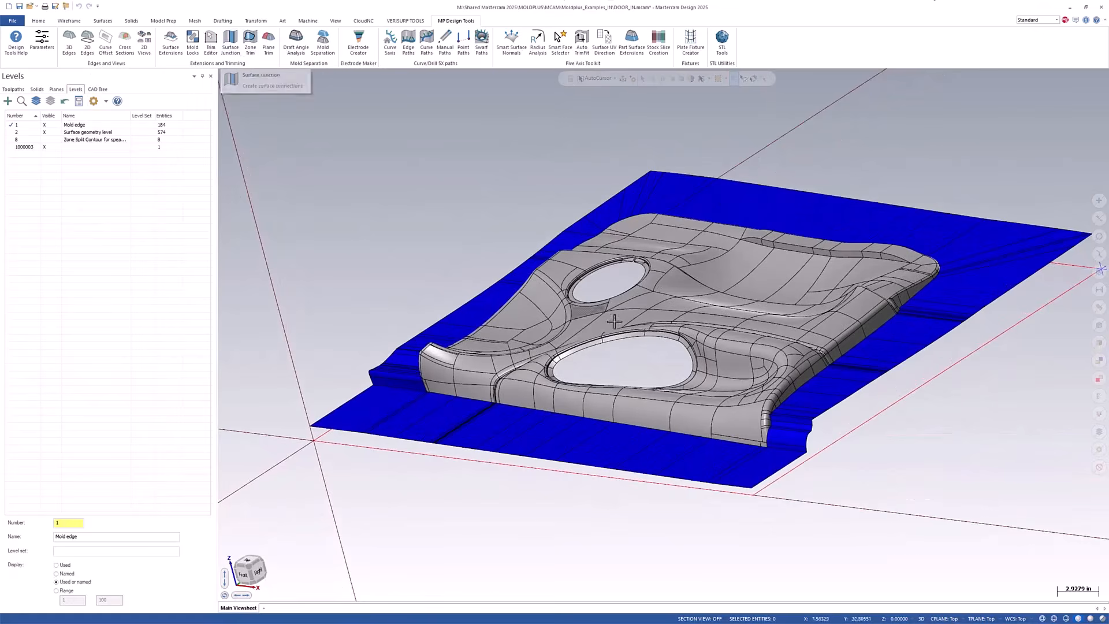
scroll(688, 344, "up", 5)
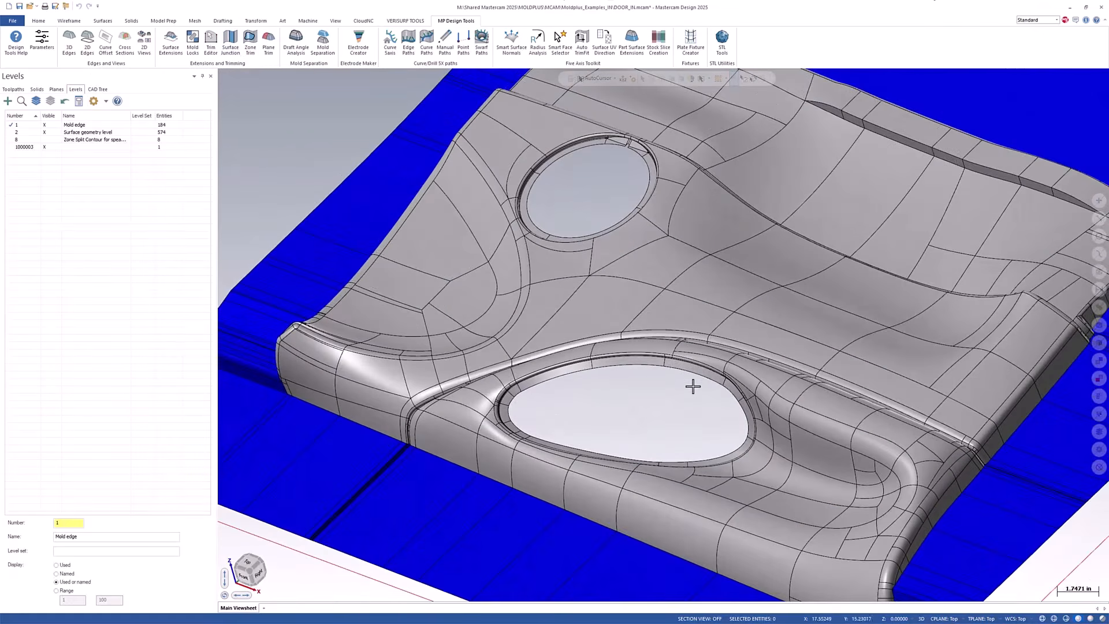
scroll(684, 312, "down", 4)
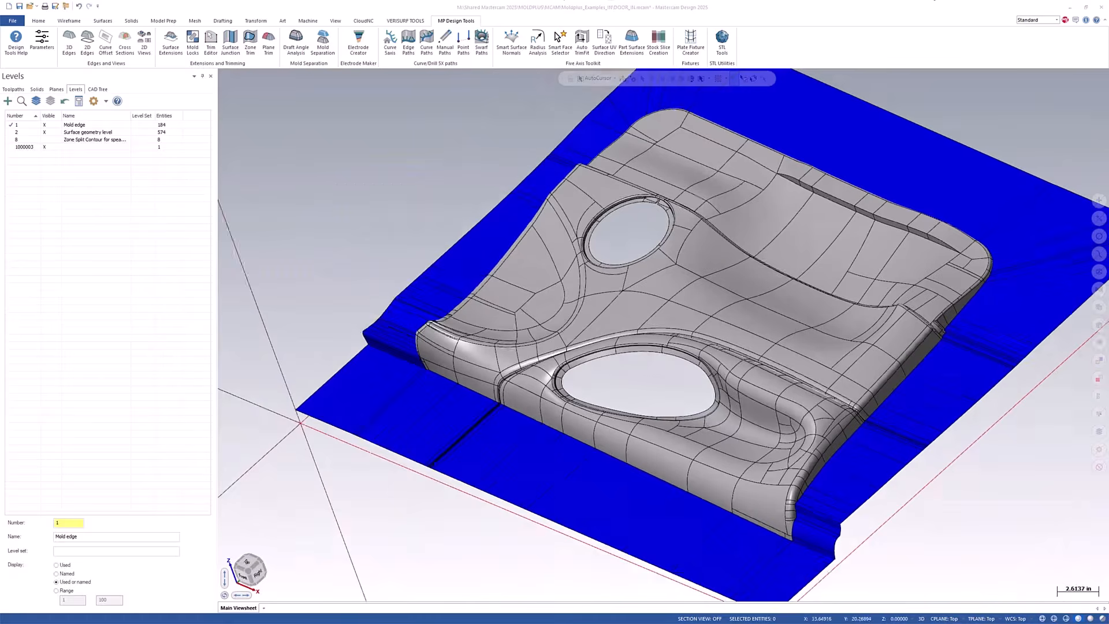
scroll(463, 525, "up", 9)
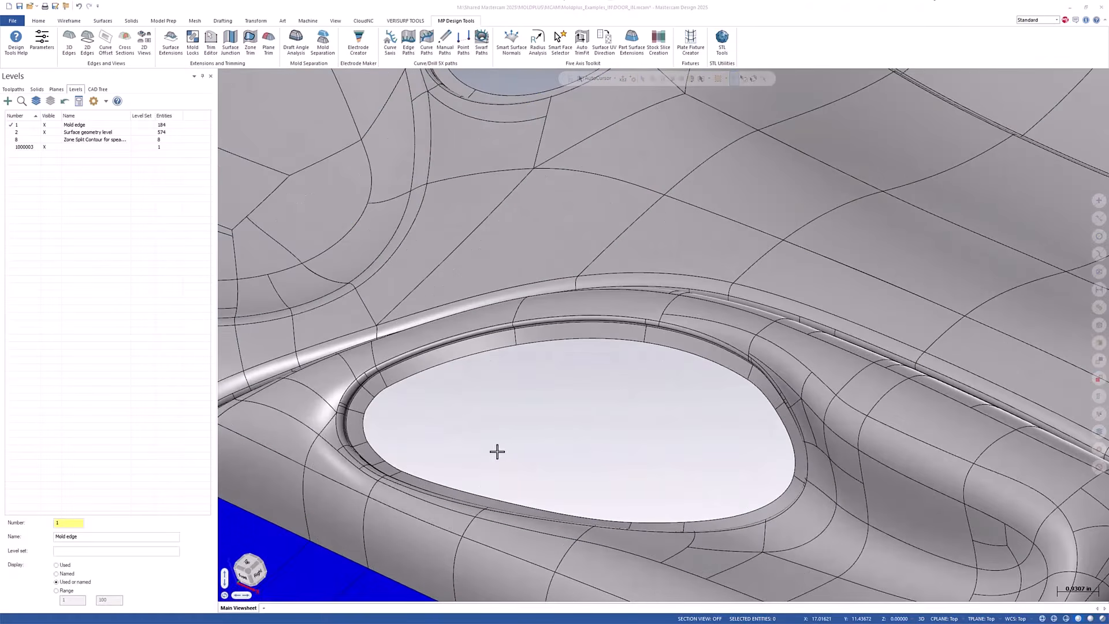
left_click(229, 44)
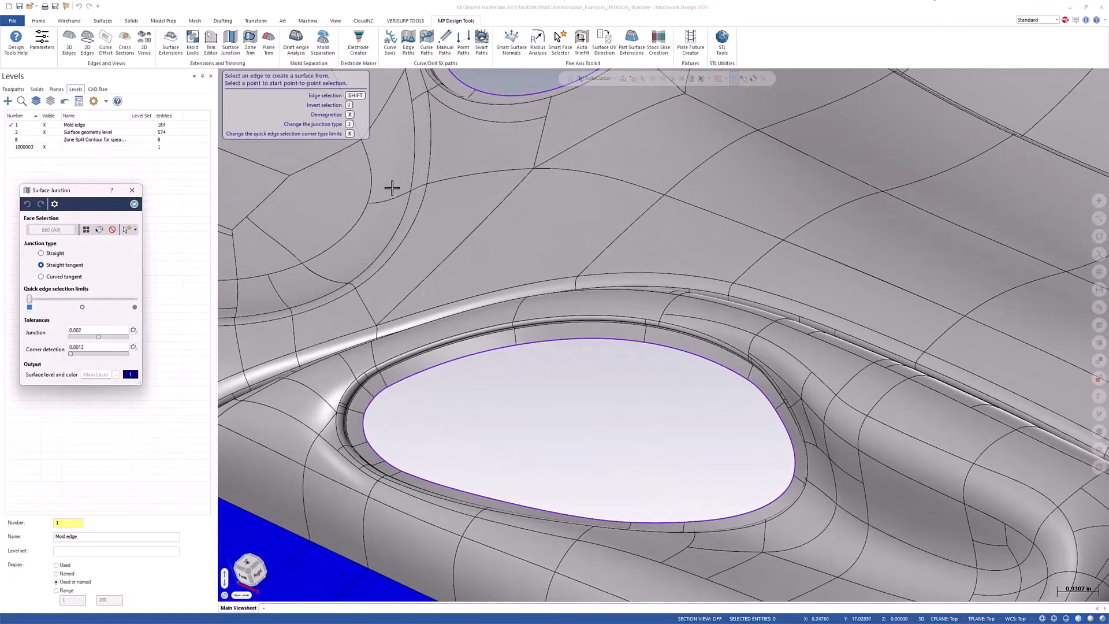
scroll(841, 315, "down", 1)
scroll(591, 430, "up", 2)
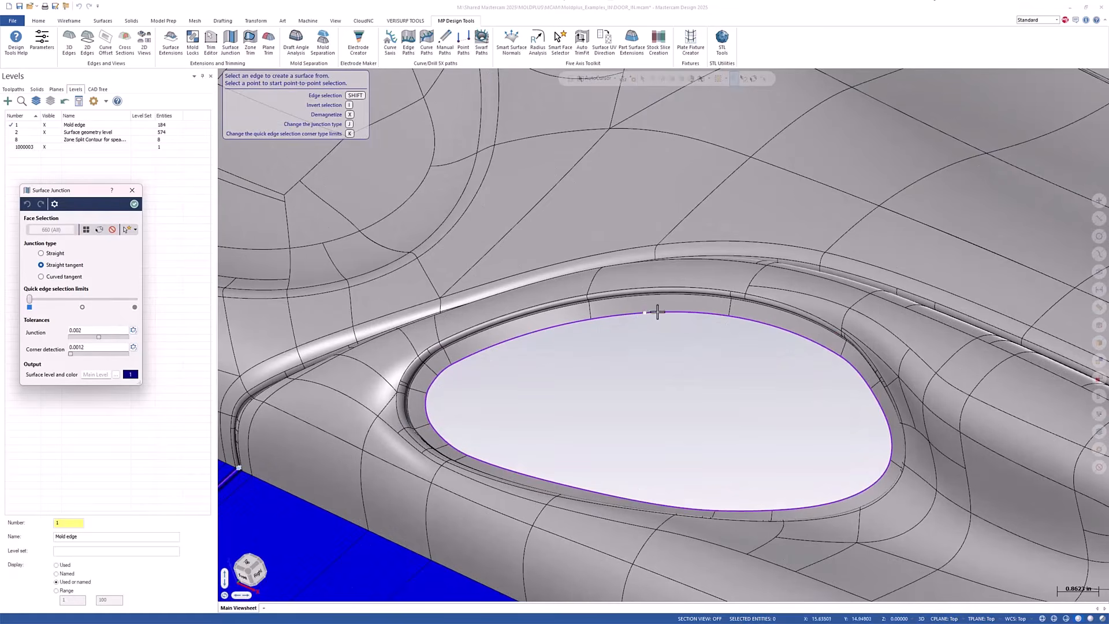
left_click(697, 313)
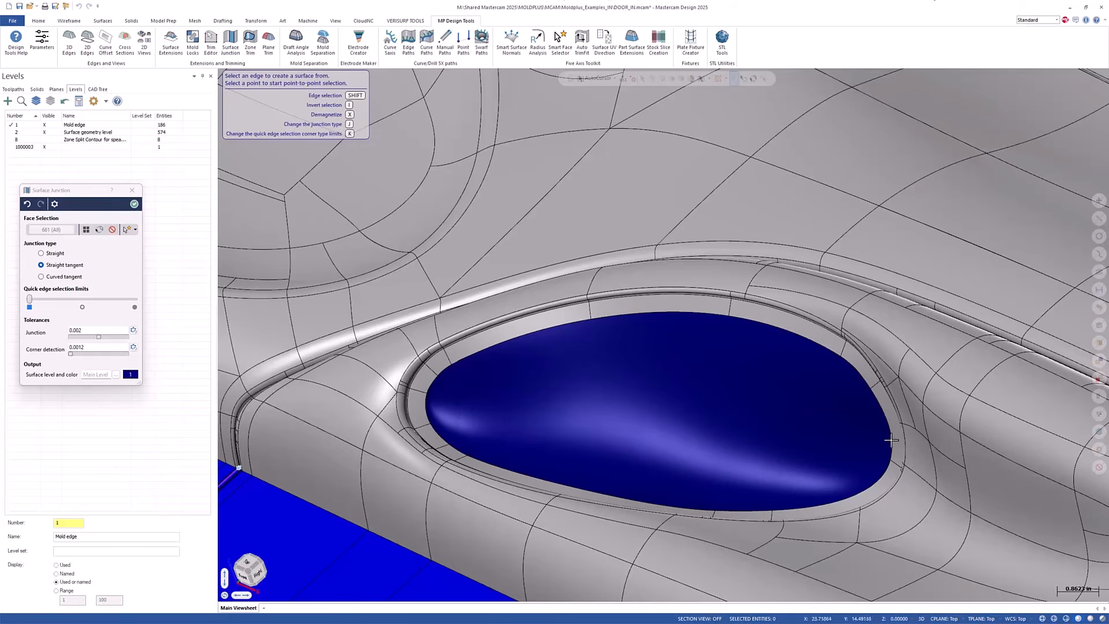
scroll(740, 346, "down", 1)
scroll(735, 462, "up", 1)
mouse_move(739, 449)
middle_mouse_down()
mouse_move(893, 458)
mouse_move(787, 428)
mouse_move(644, 426)
mouse_move(714, 442)
middle_mouse_up()
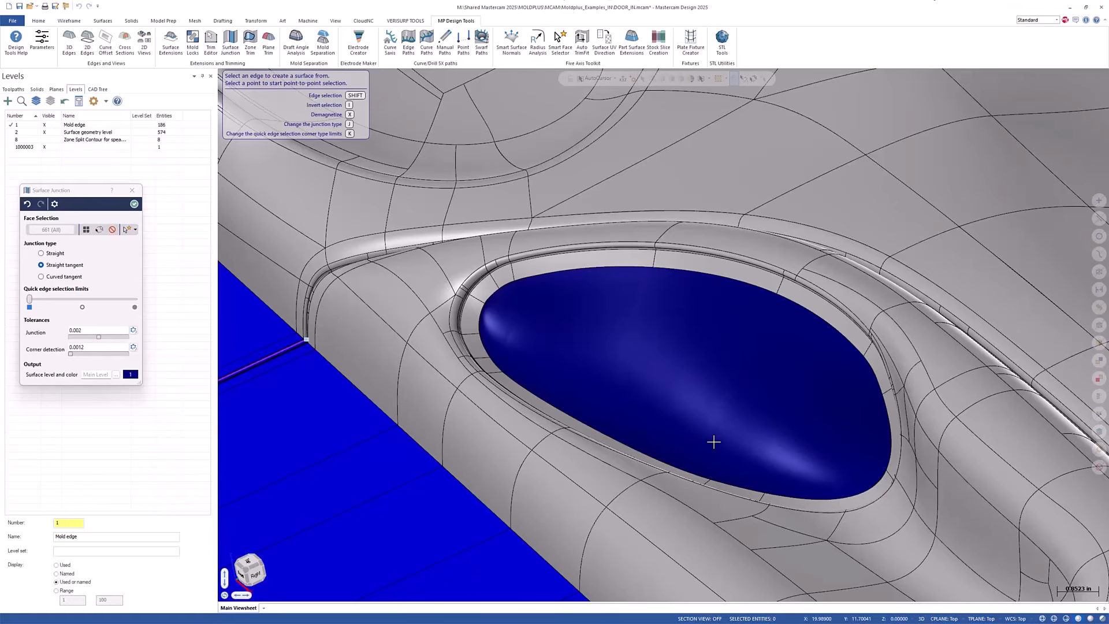
mouse_move(554, 332)
middle_mouse_down()
mouse_move(634, 342)
mouse_move(643, 365)
mouse_move(595, 364)
middle_mouse_up()
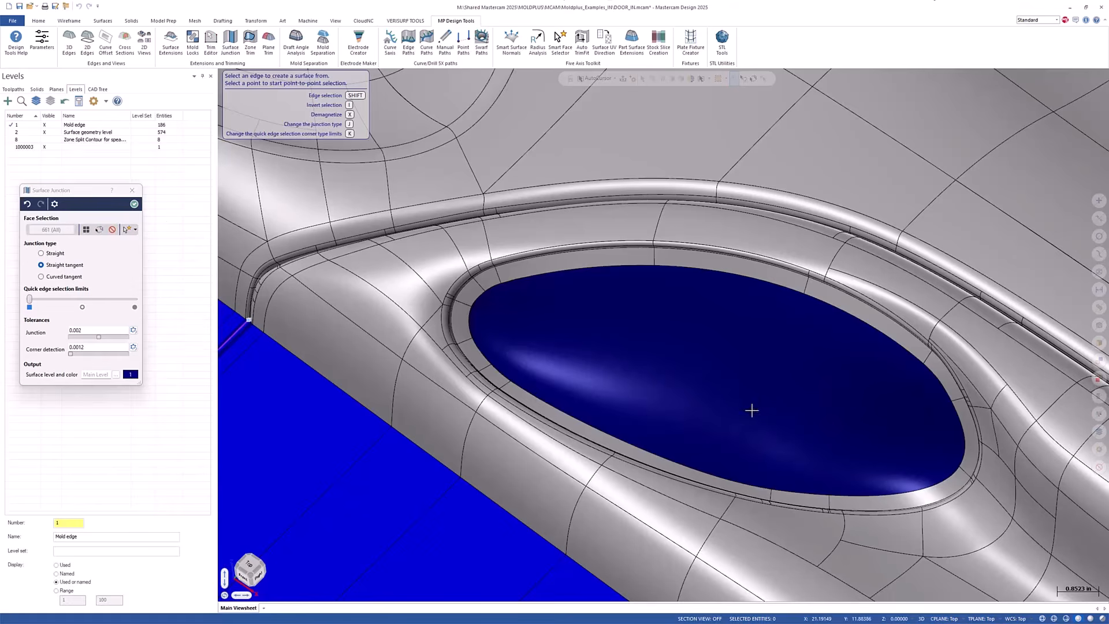
mouse_move(751, 408)
middle_mouse_down()
mouse_move(660, 398)
mouse_move(730, 397)
middle_mouse_up()
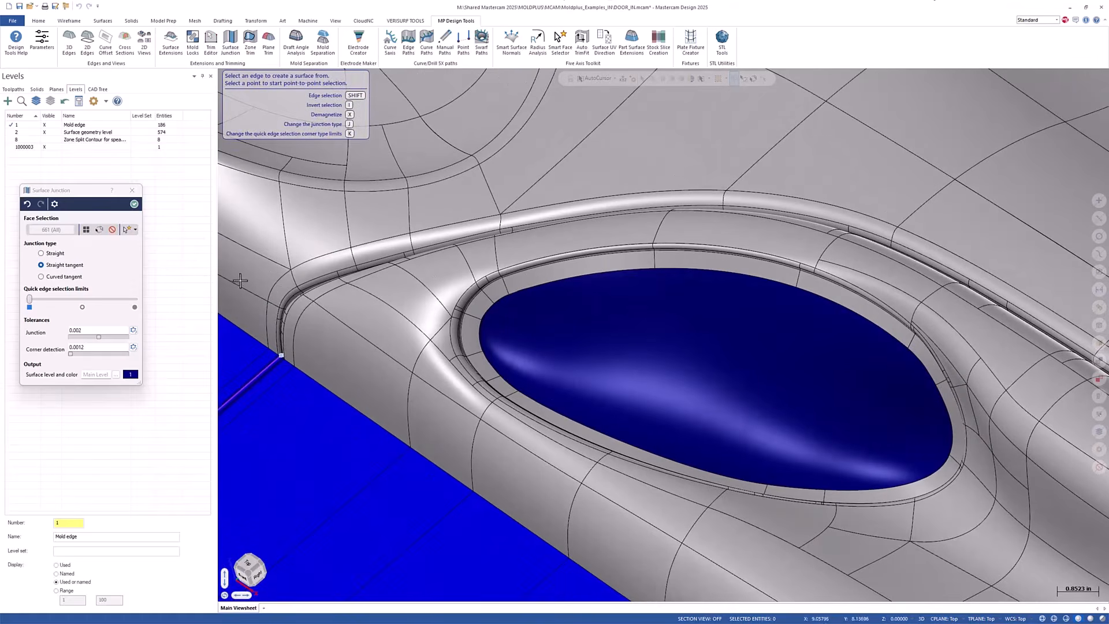
left_click(134, 204)
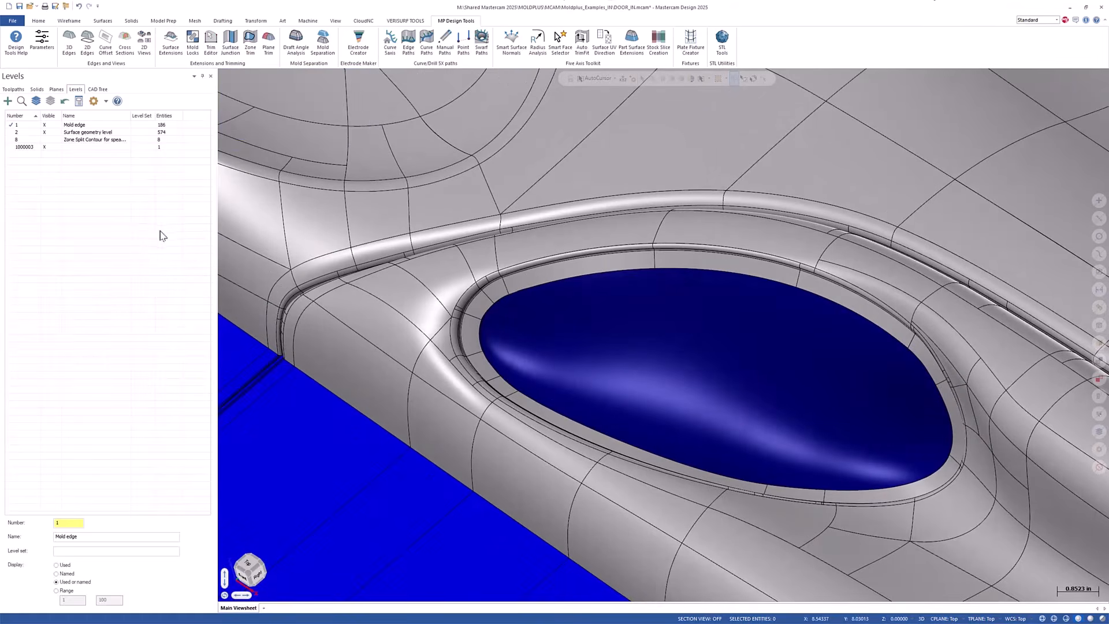
Bridge the middle of the handle opening with a Straight tangent Surface Junction between facing segments of its upper and lower rim.
left_click(231, 43)
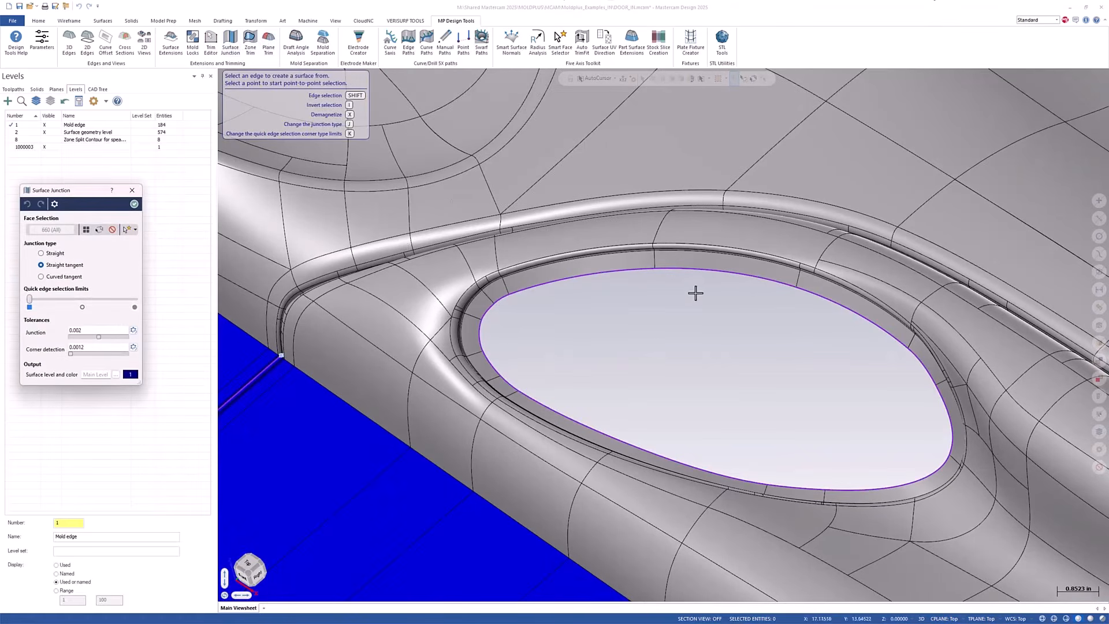
middle_click_drag(705, 323, 720, 320)
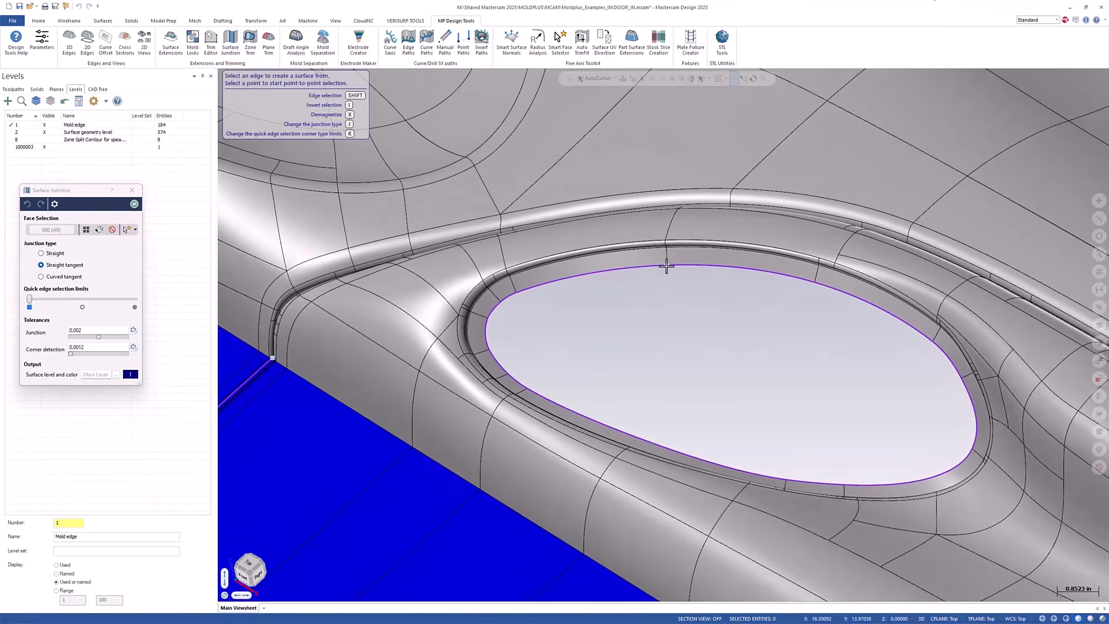
left_click(812, 281)
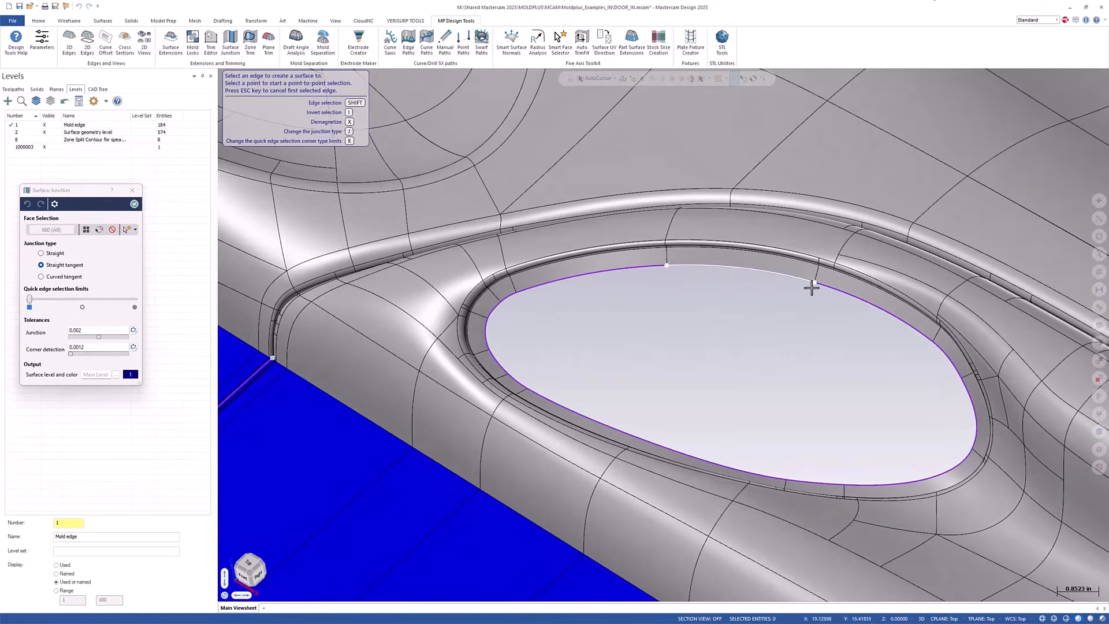
left_click(751, 473)
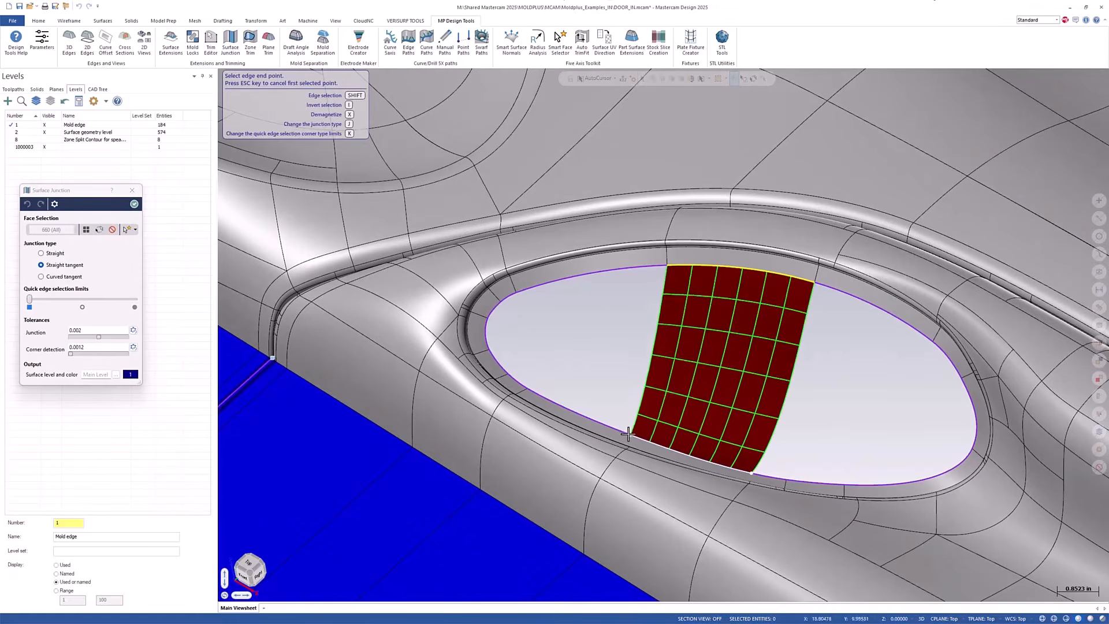
left_click(622, 431)
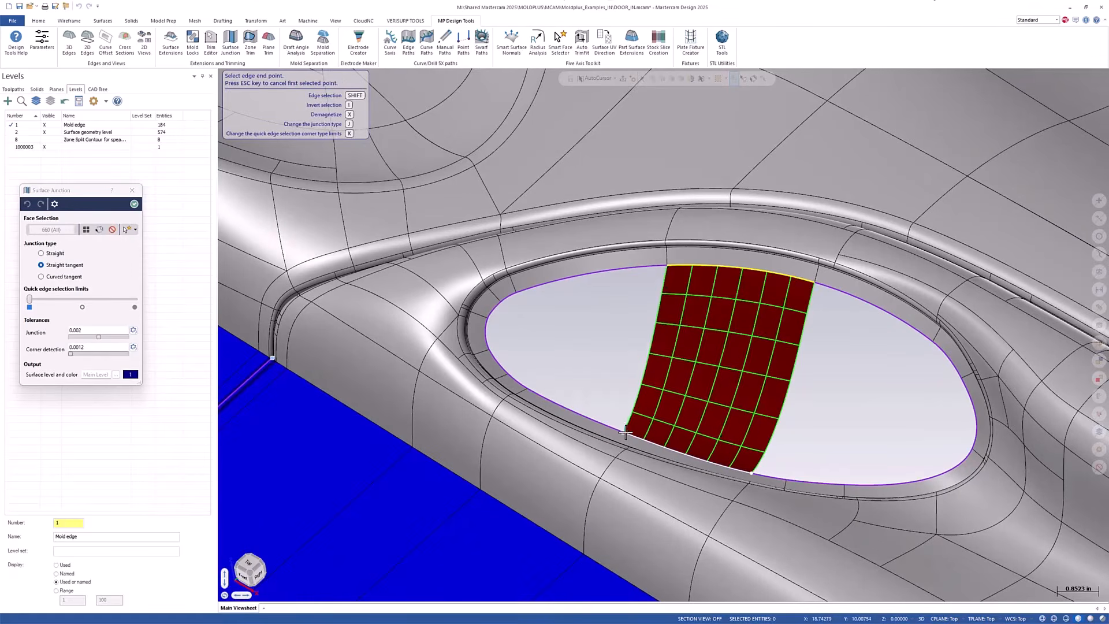
Add a junction patch between the next rim segments toward the handle opening's right end, and fill the remaining end from its rim.
left_click(750, 473)
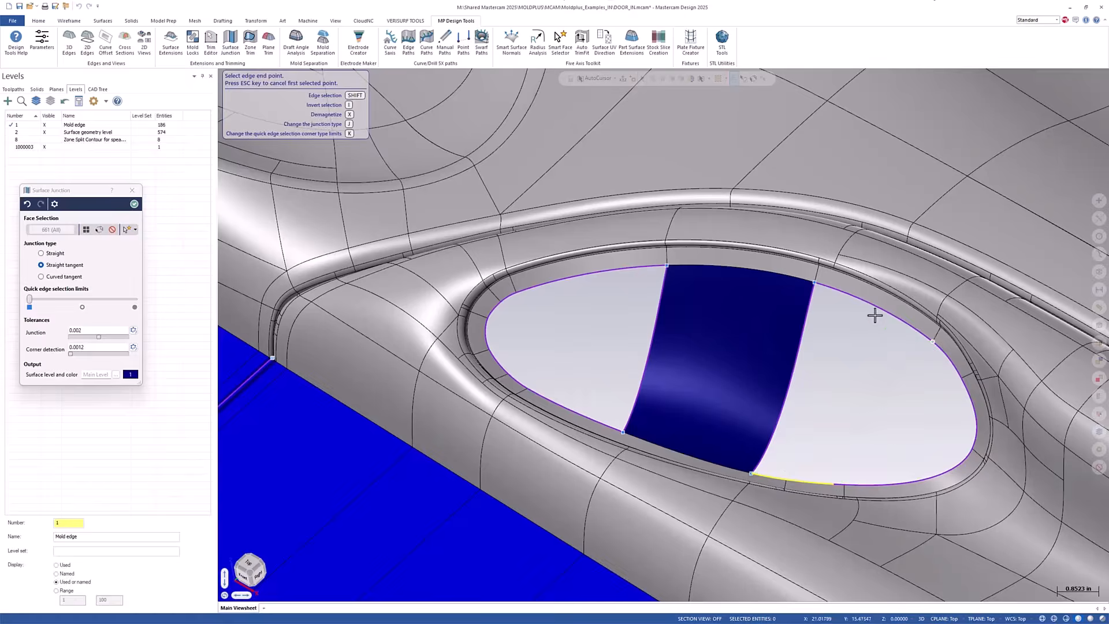
left_click(815, 280)
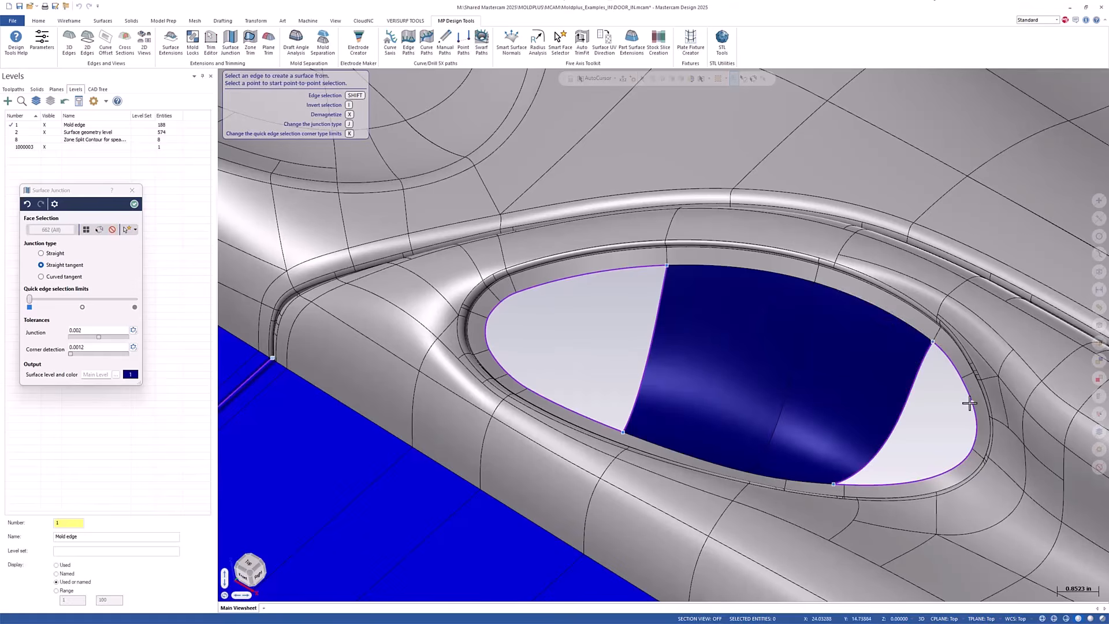
left_click(962, 458)
left_click(913, 409)
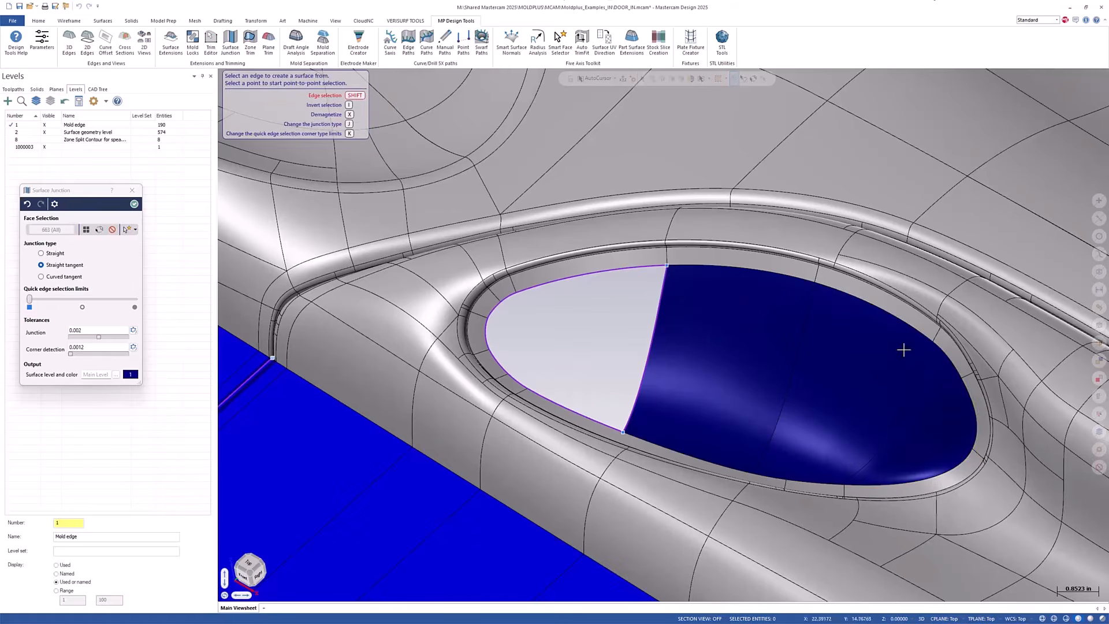
Add a junction patch between the rim segments left of the middle patch, and fill the handle opening's remaining left end.
left_click(622, 432)
left_click(543, 396)
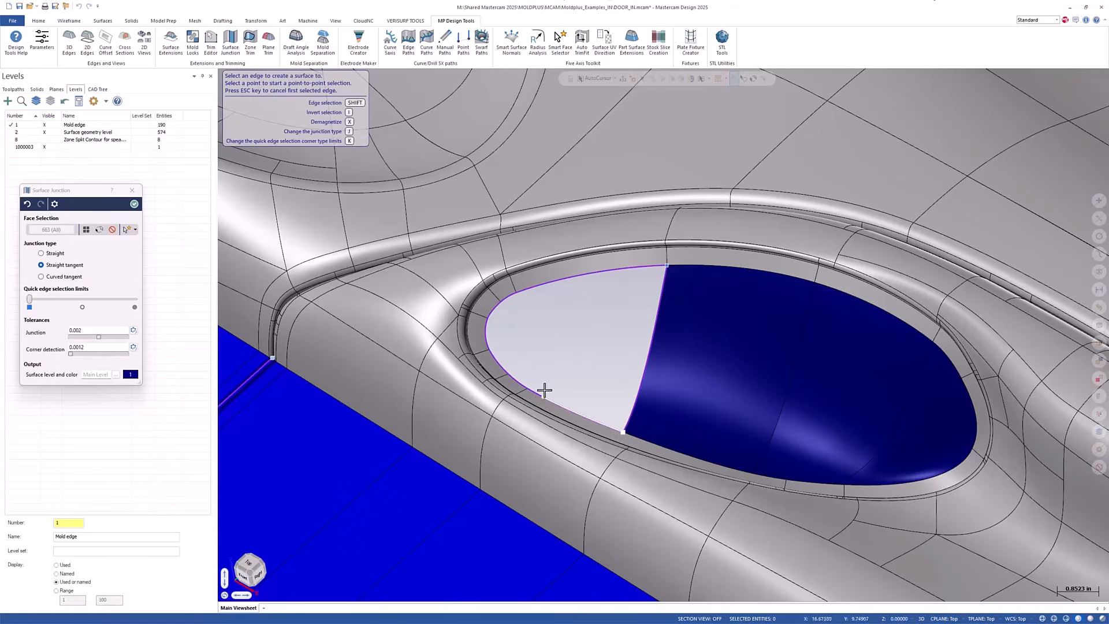
left_click(666, 265)
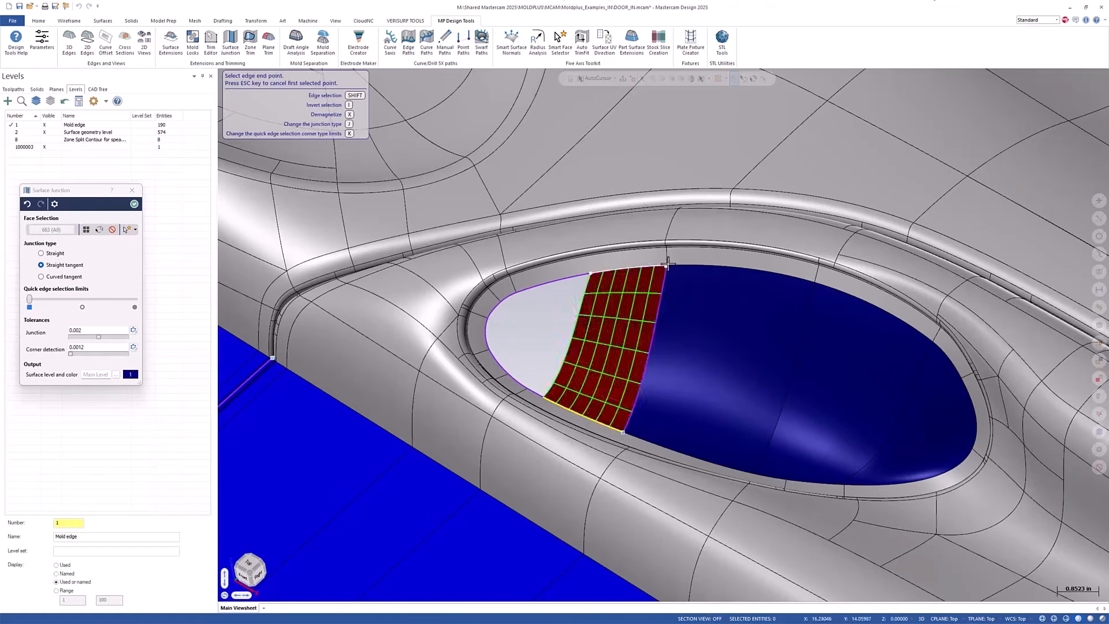
left_click(539, 282)
left_click(584, 297)
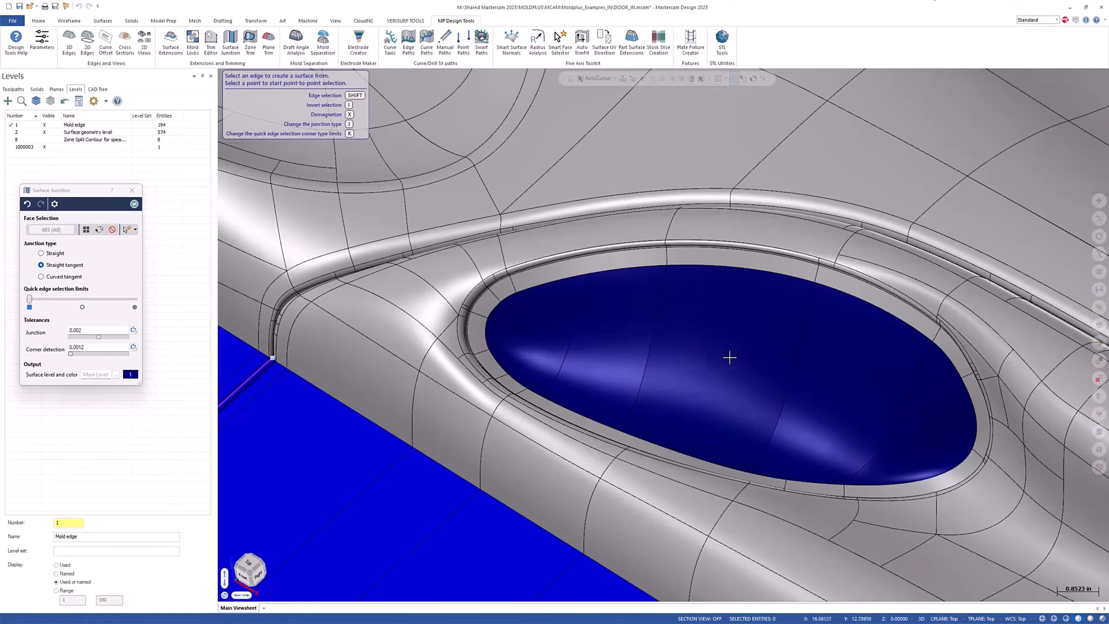
Close the small notch in the round opening's rim with a junction between its straight sides and a fill of its rounded end.
mouse_move(730, 358)
middle_mouse_down()
mouse_move(710, 386)
mouse_move(664, 388)
mouse_move(757, 359)
mouse_move(777, 369)
middle_mouse_up()
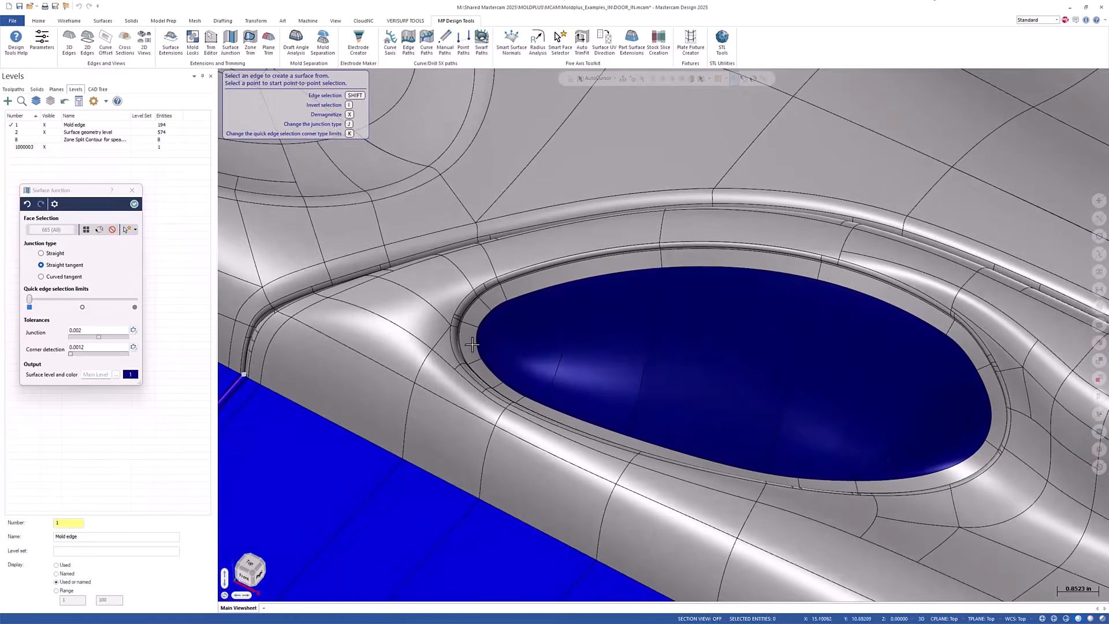
scroll(890, 474, "down", 5)
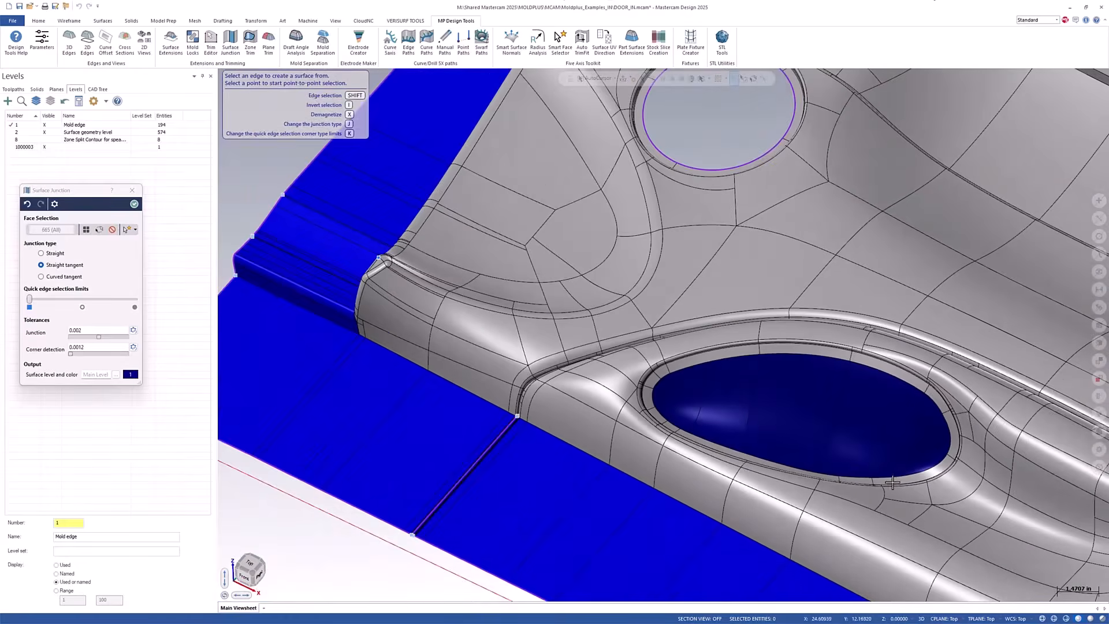
scroll(819, 148, "up", 3)
scroll(764, 117, "up", 6)
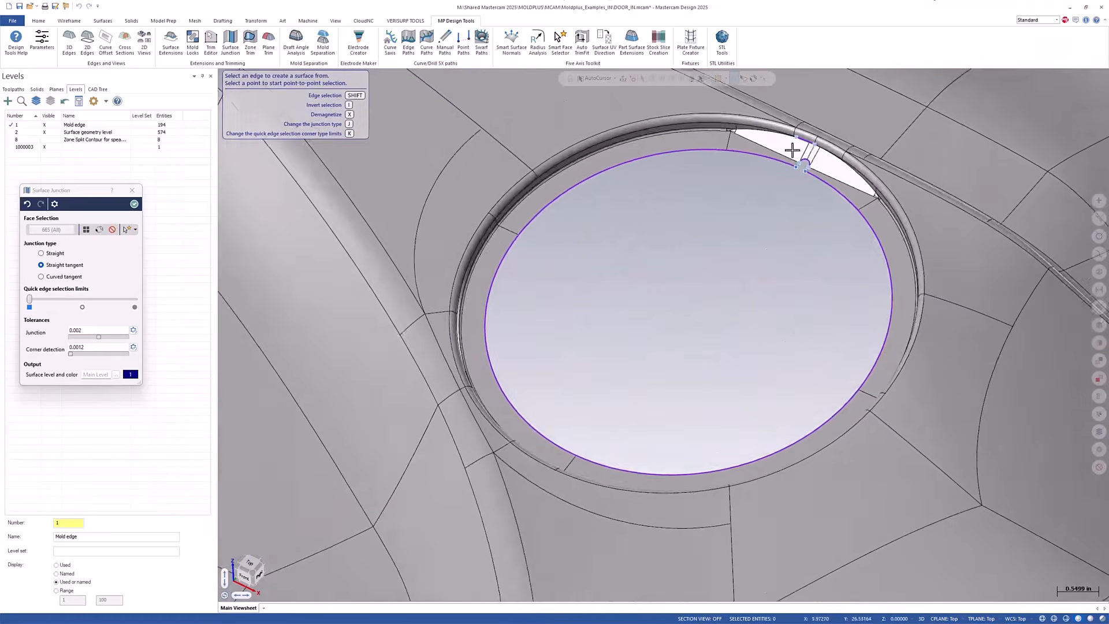
scroll(774, 140, "up", 4)
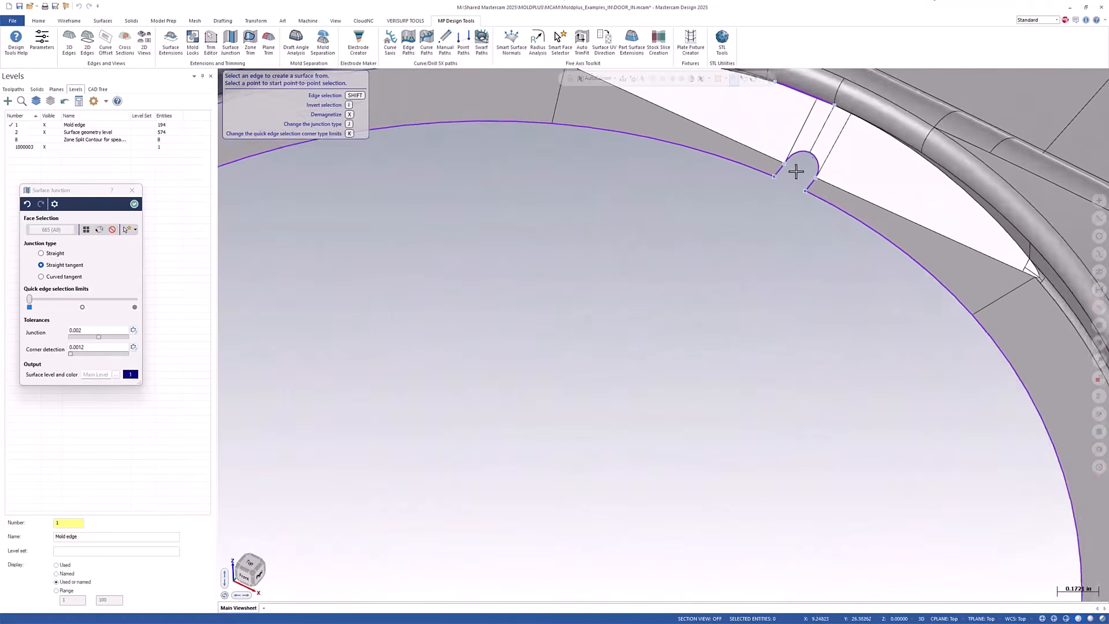
scroll(804, 161, "up", 1)
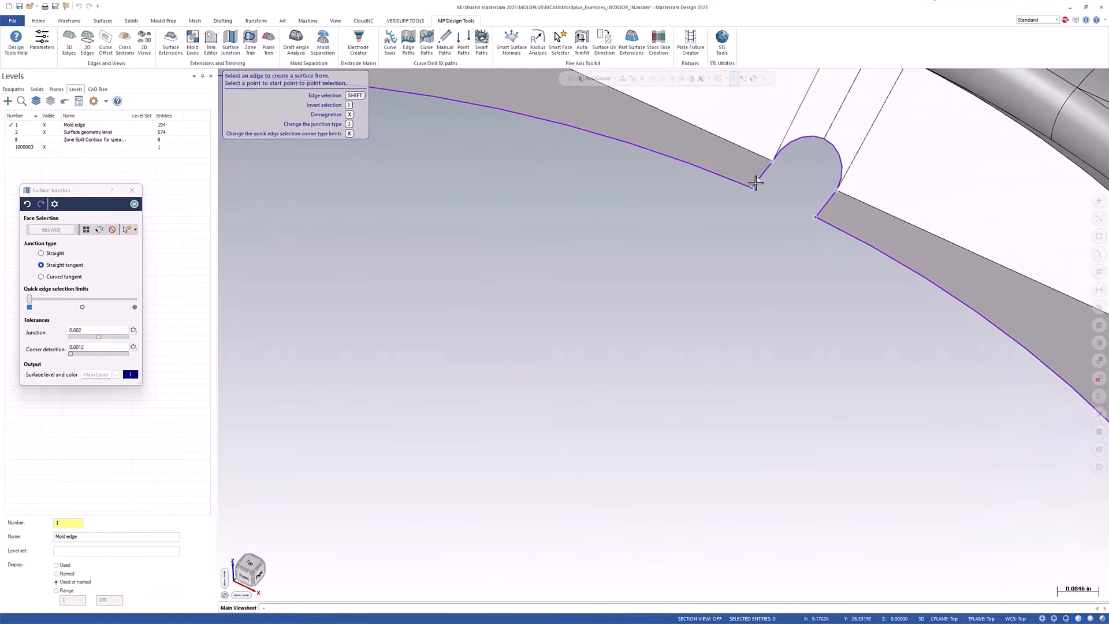
left_click(760, 175)
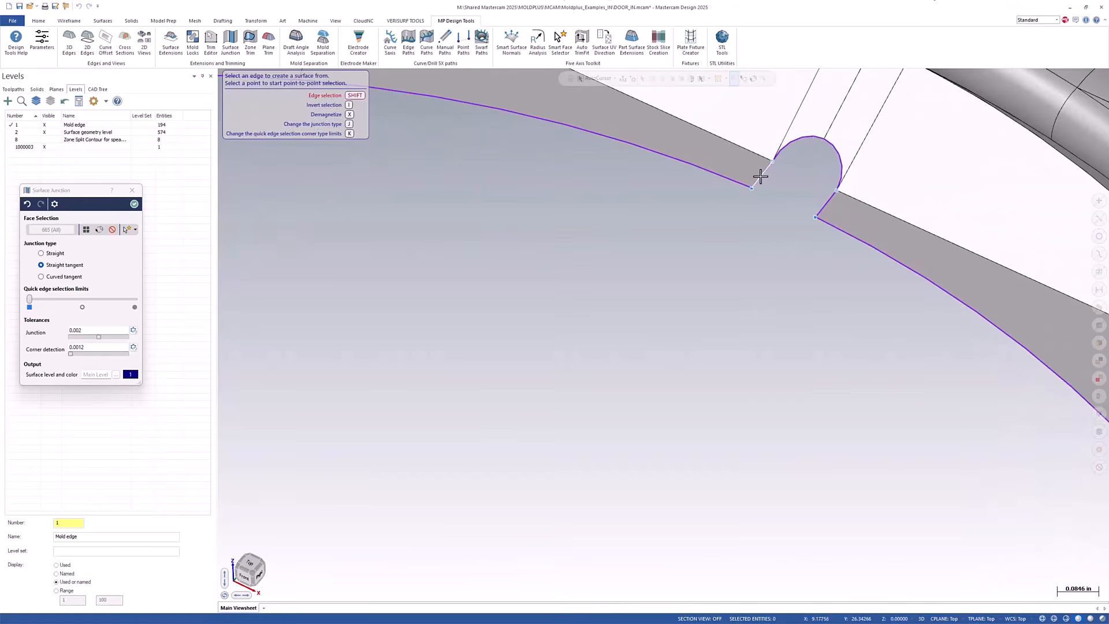
left_click(819, 200)
left_click(795, 156)
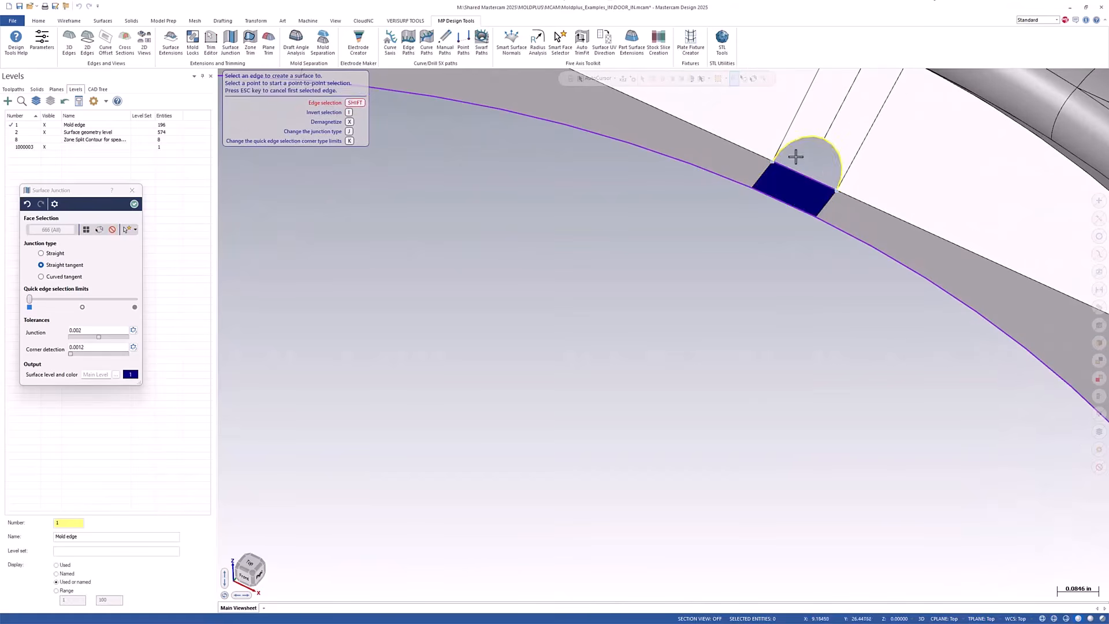
Fill the round opening with a Straight tangent Surface Junction from its whole rim, and accept the junction surfaces.
scroll(882, 188, "down", 6)
left_click(878, 188)
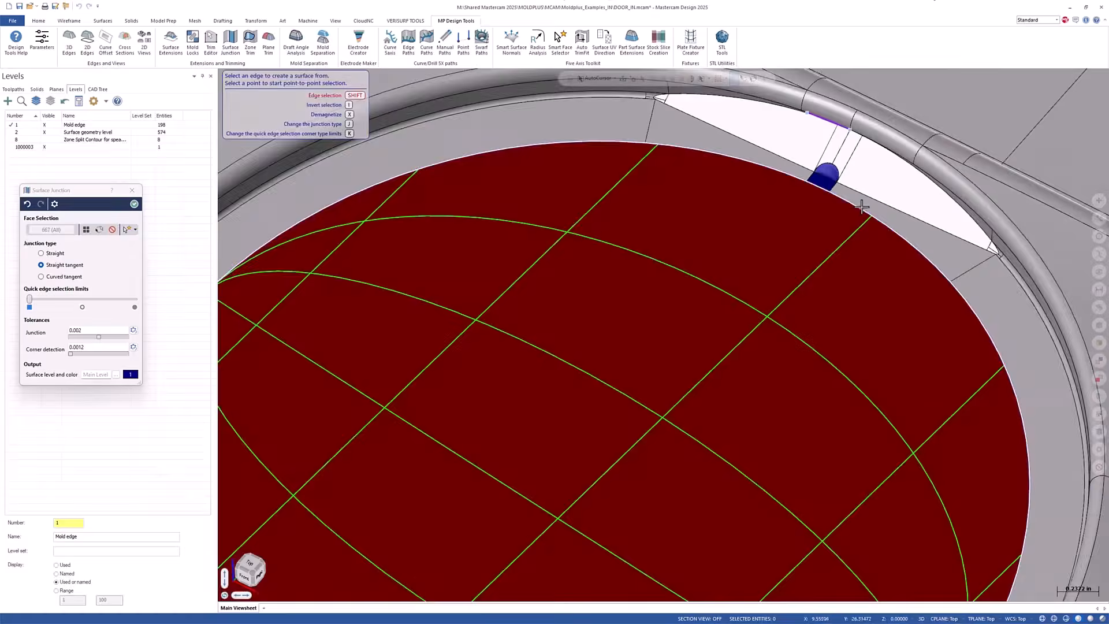
scroll(891, 188, "down", 3)
scroll(891, 188, "down", 8)
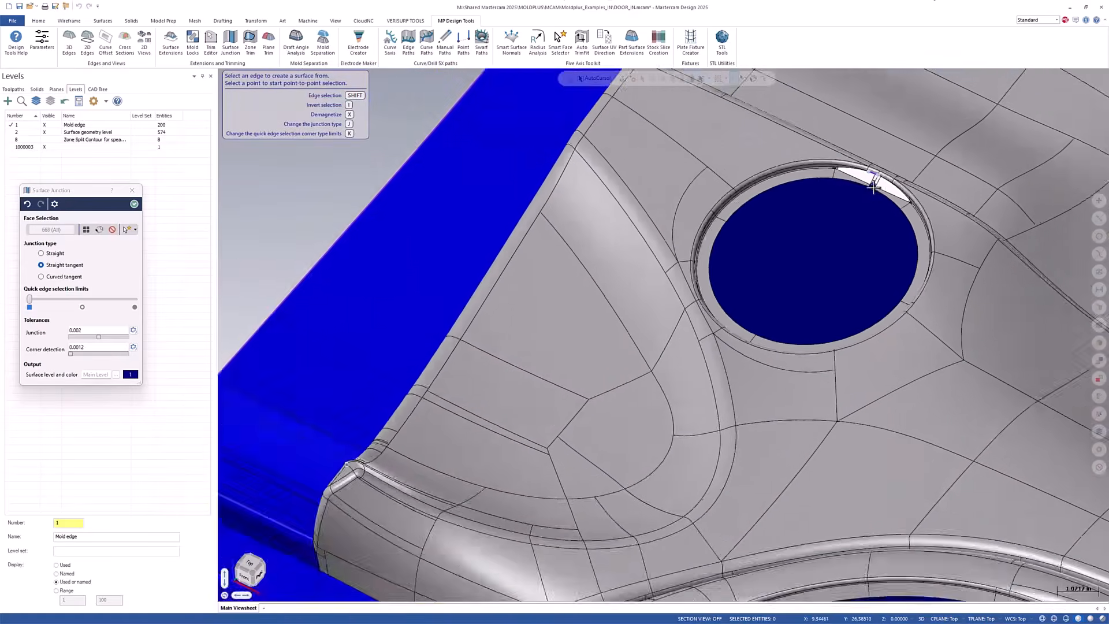
scroll(946, 124, "up", 1)
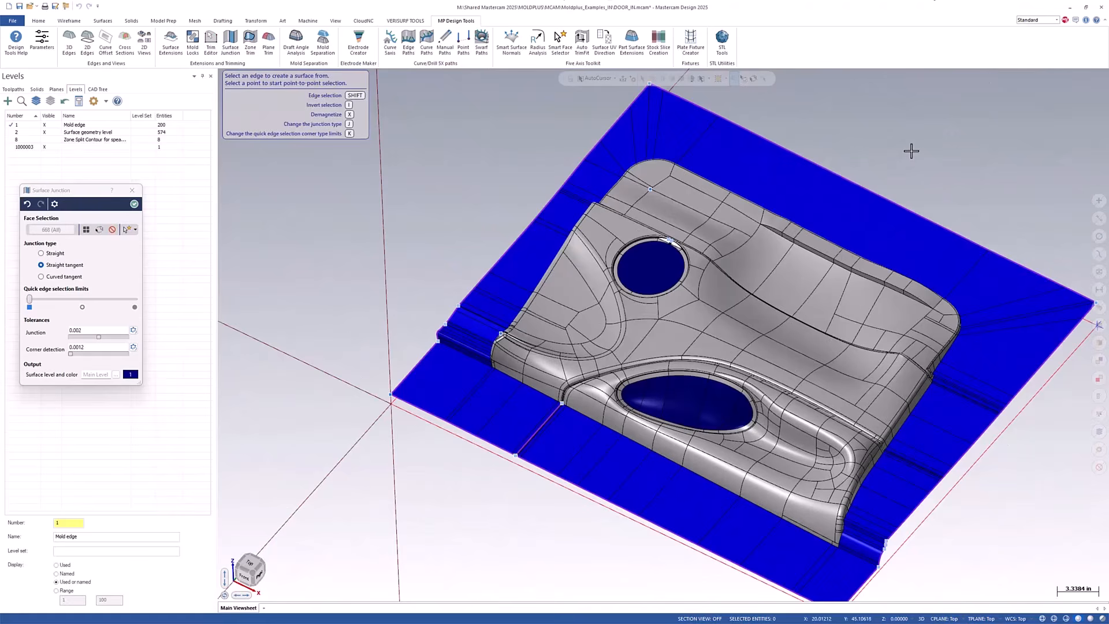
left_click(135, 205)
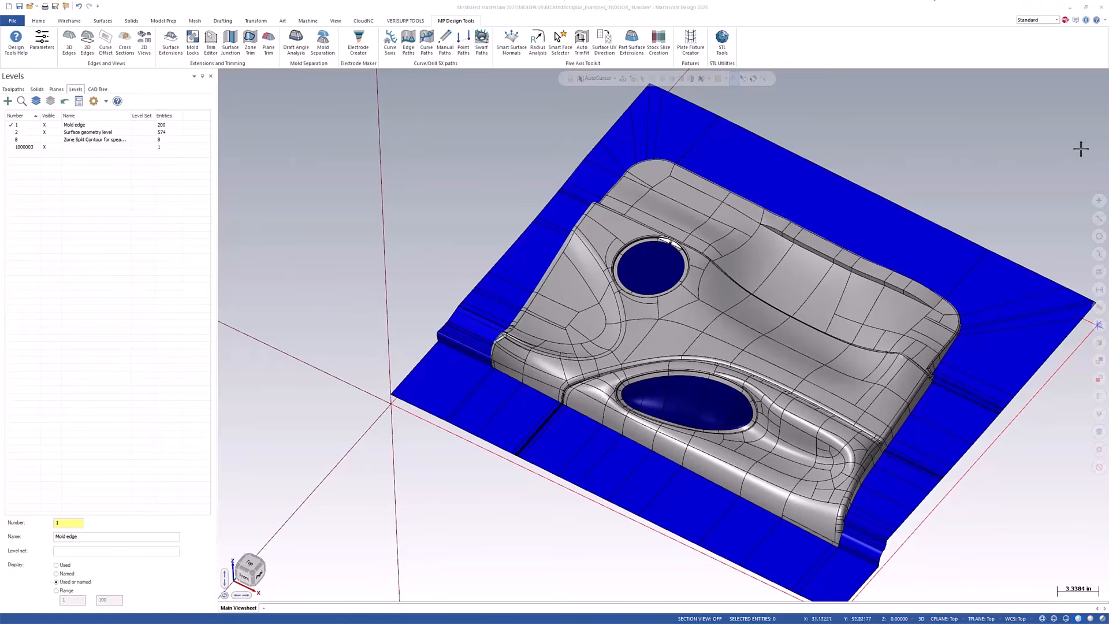
Open the recent file MOLDPLUS_FILL_PART_IN.mcam in place of the door part, and start the Surface Trim Editor.
left_click(37, 6)
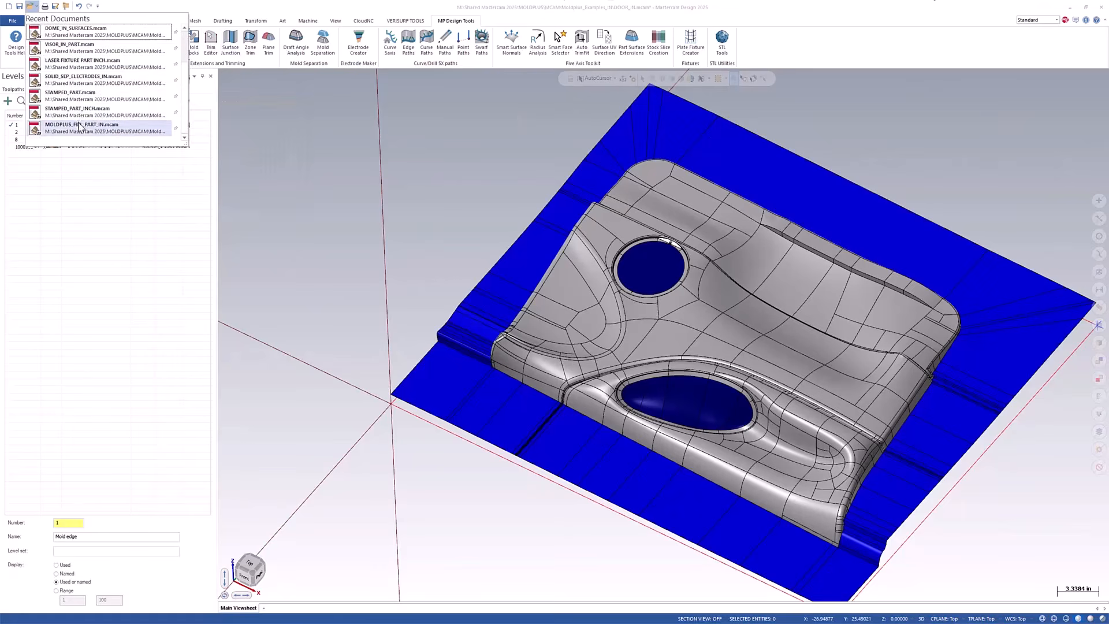
left_click(70, 127)
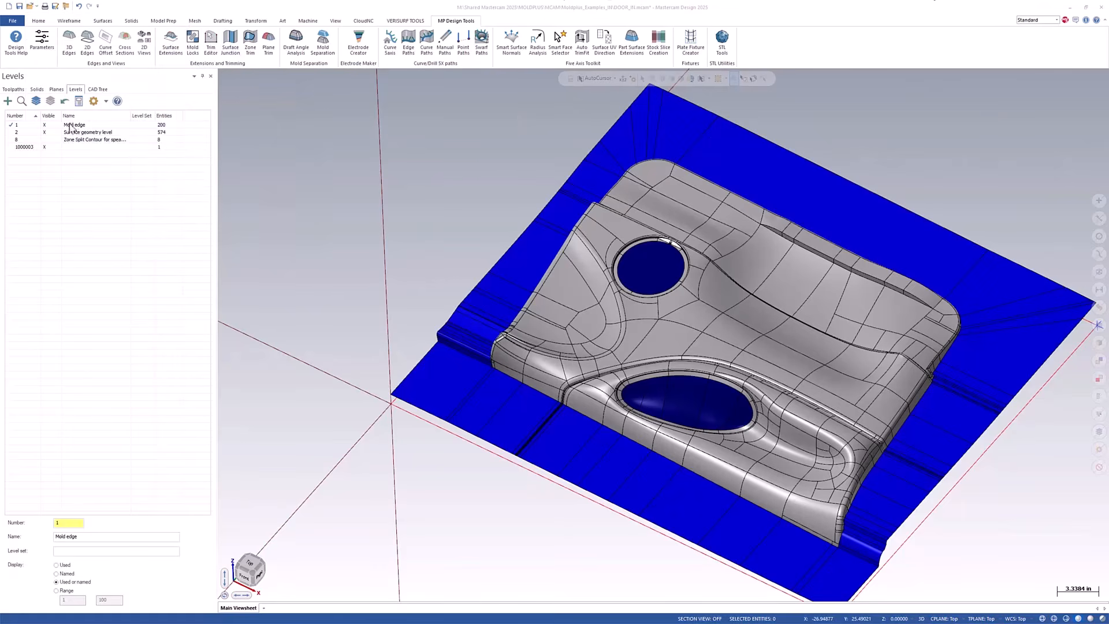
left_click(580, 333)
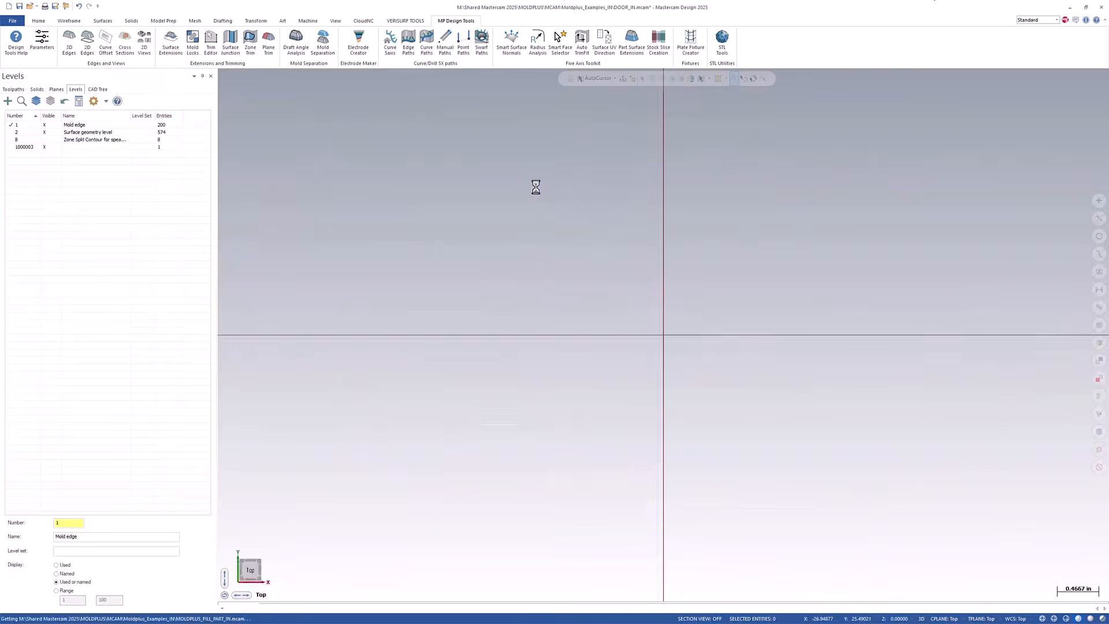
scroll(834, 265, "up", 3)
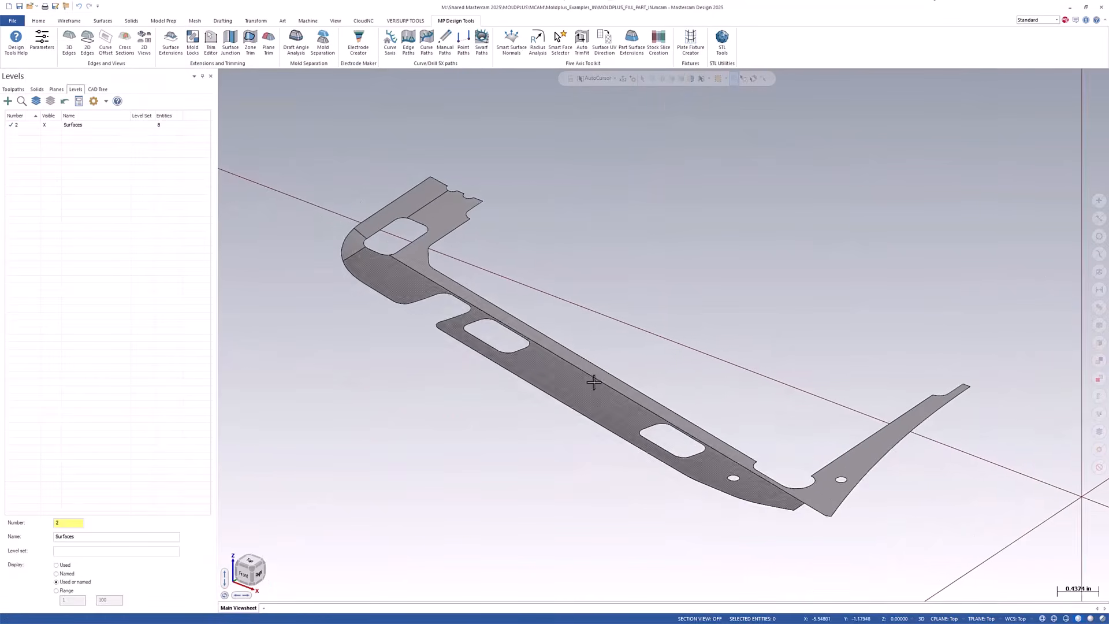
scroll(832, 446, "down", 3)
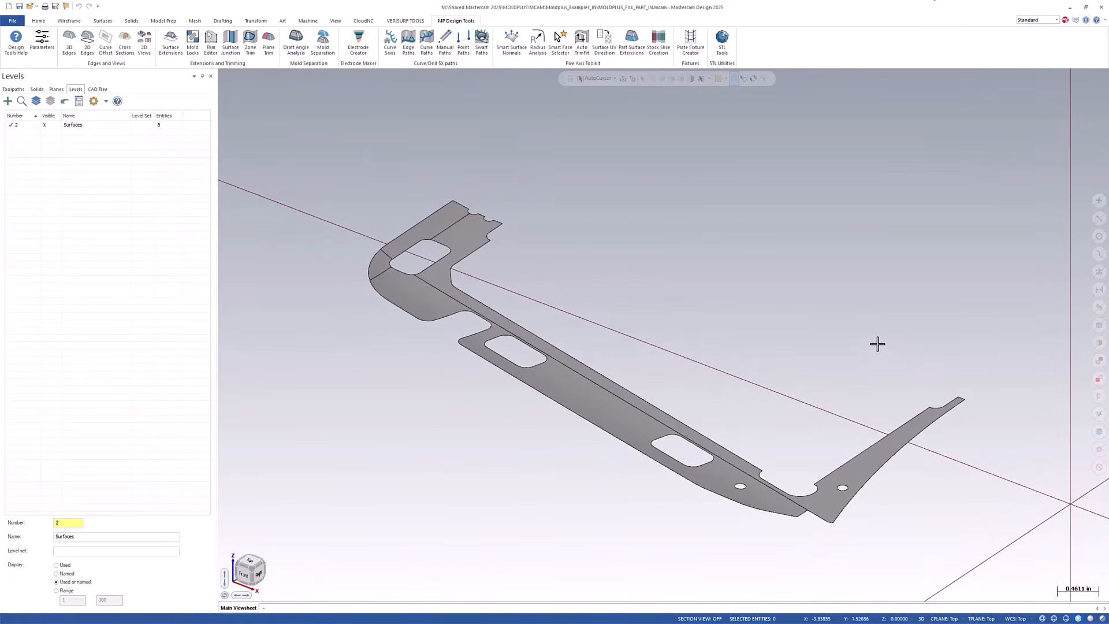
scroll(973, 383, "up", 1)
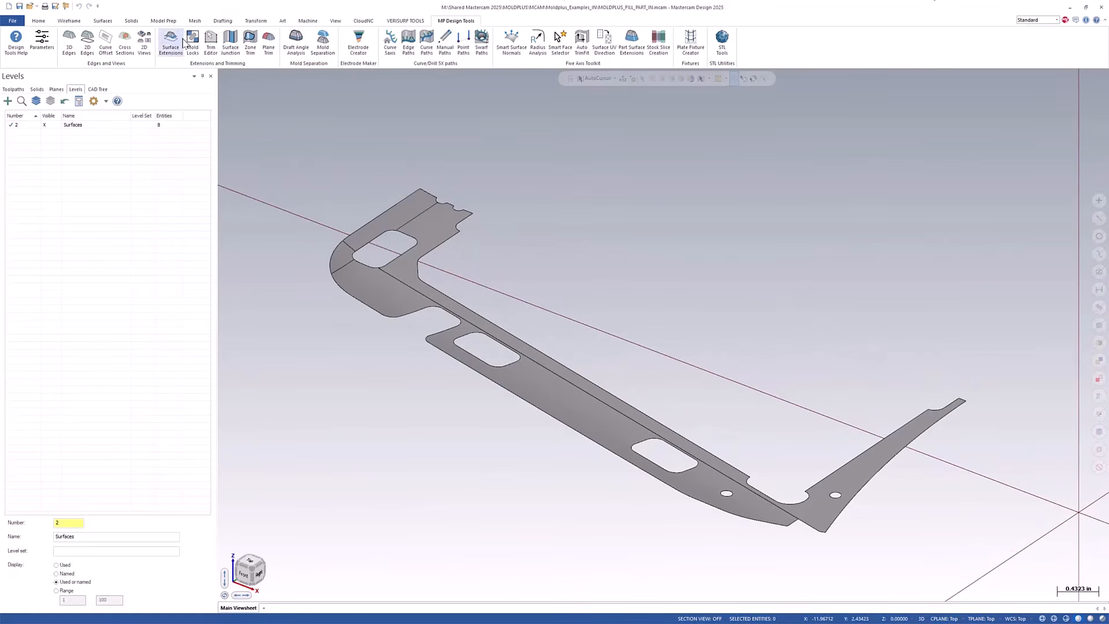
left_click(210, 41)
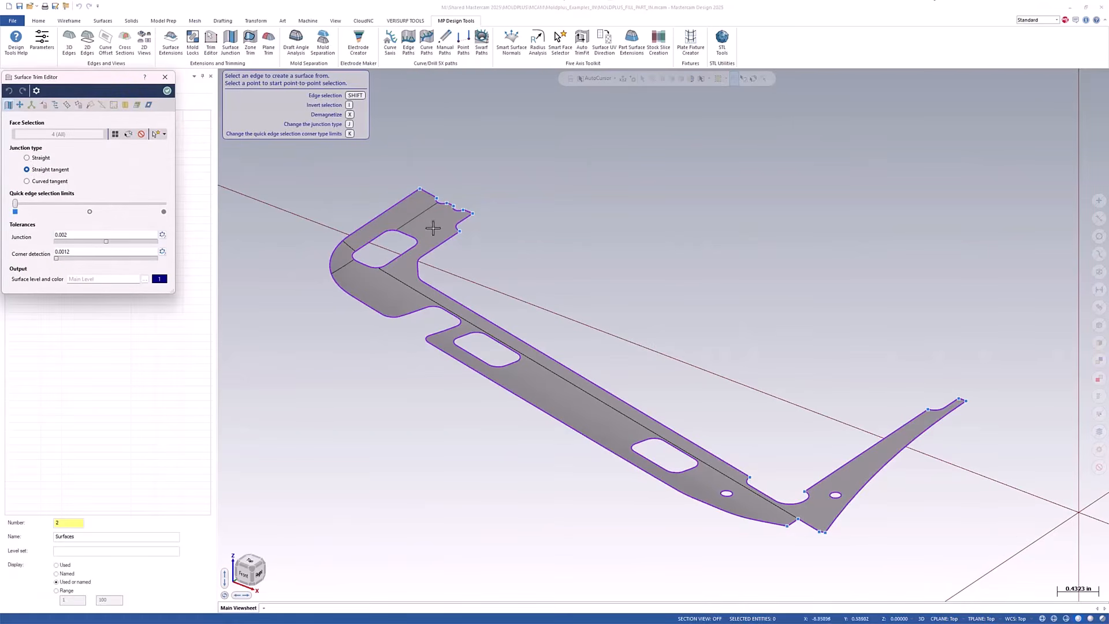
left_click(472, 212)
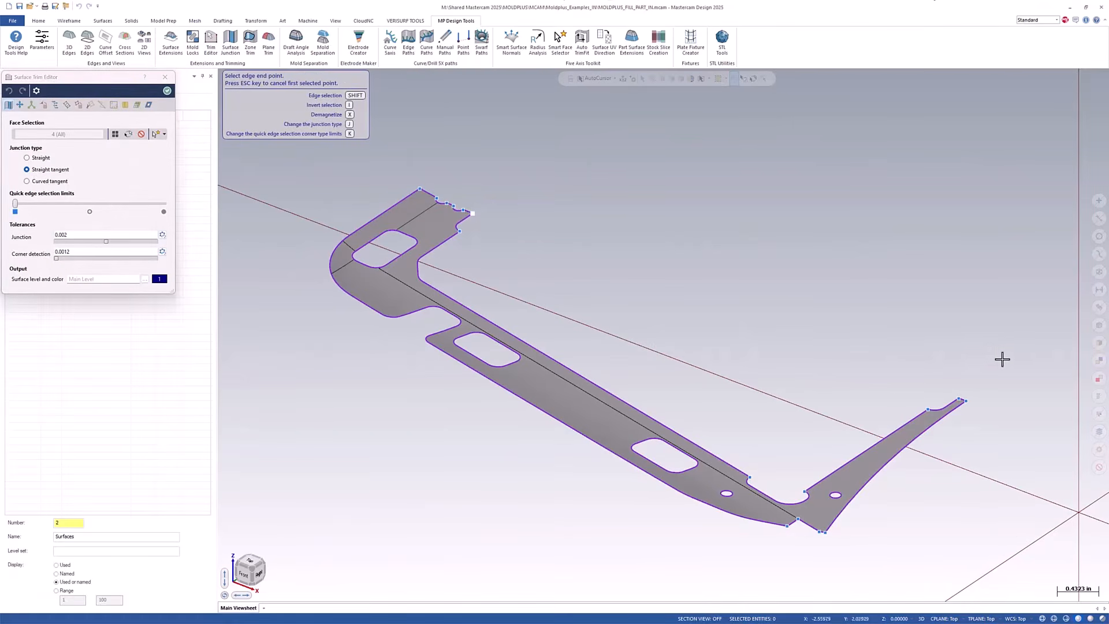
left_click(960, 398)
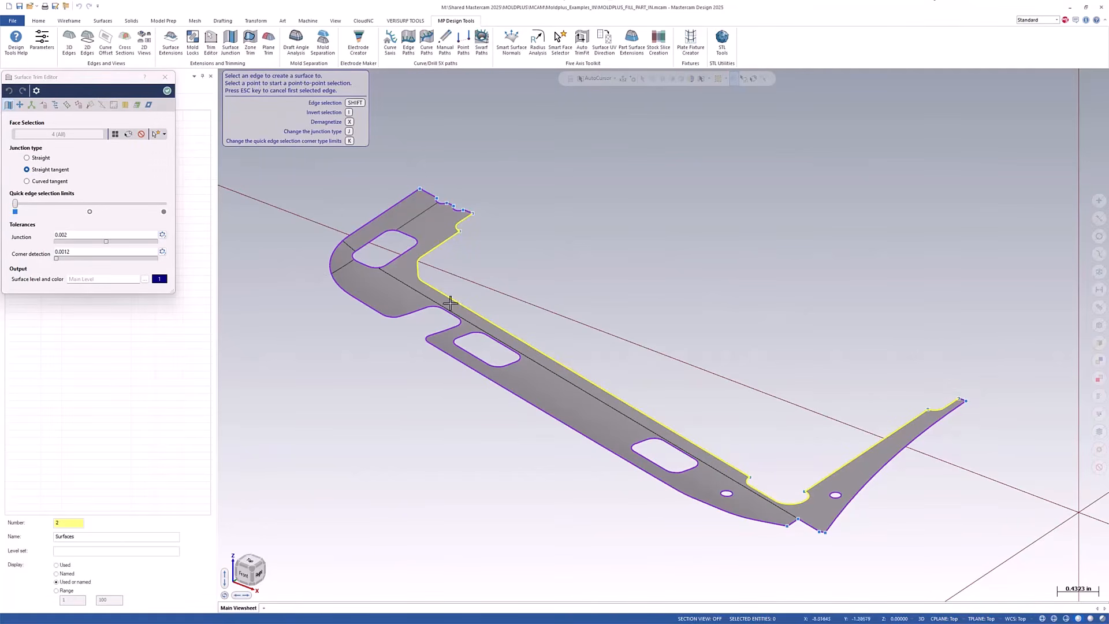
left_click(958, 398)
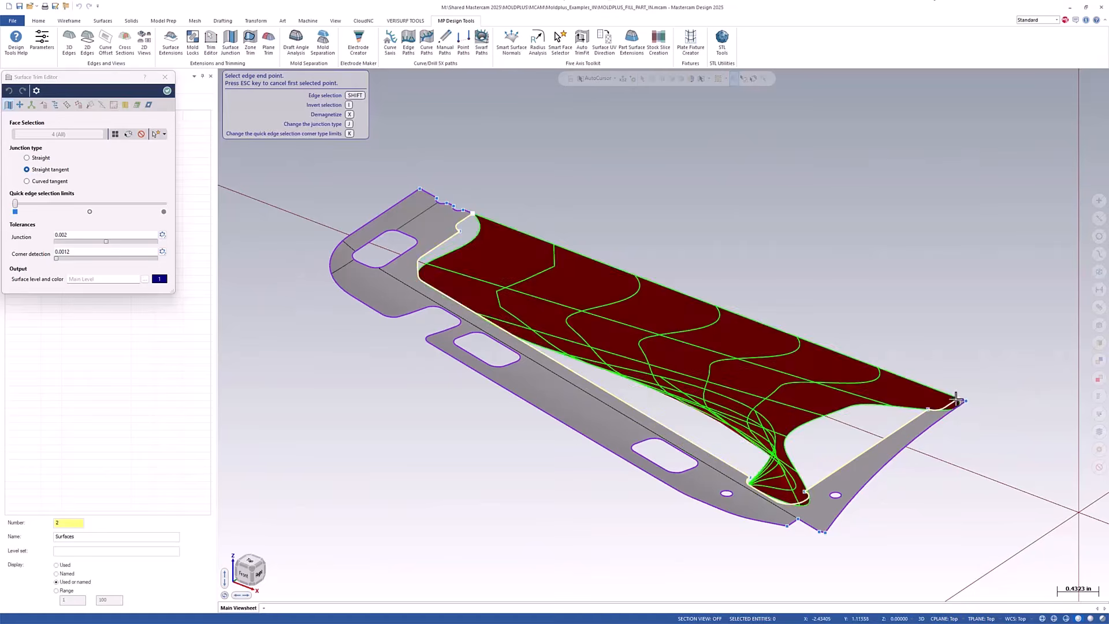
key("Escape")
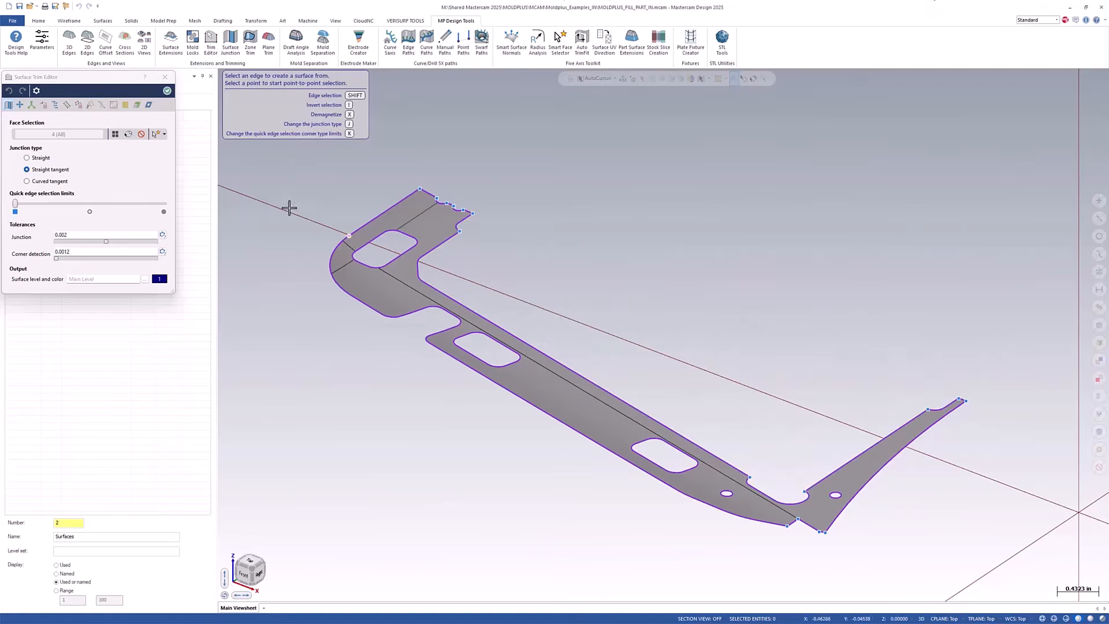
Simplify the top surface's boundary with a straight edge from the outer corner beside the wide opening to the far arm's tip.
left_click(102, 105)
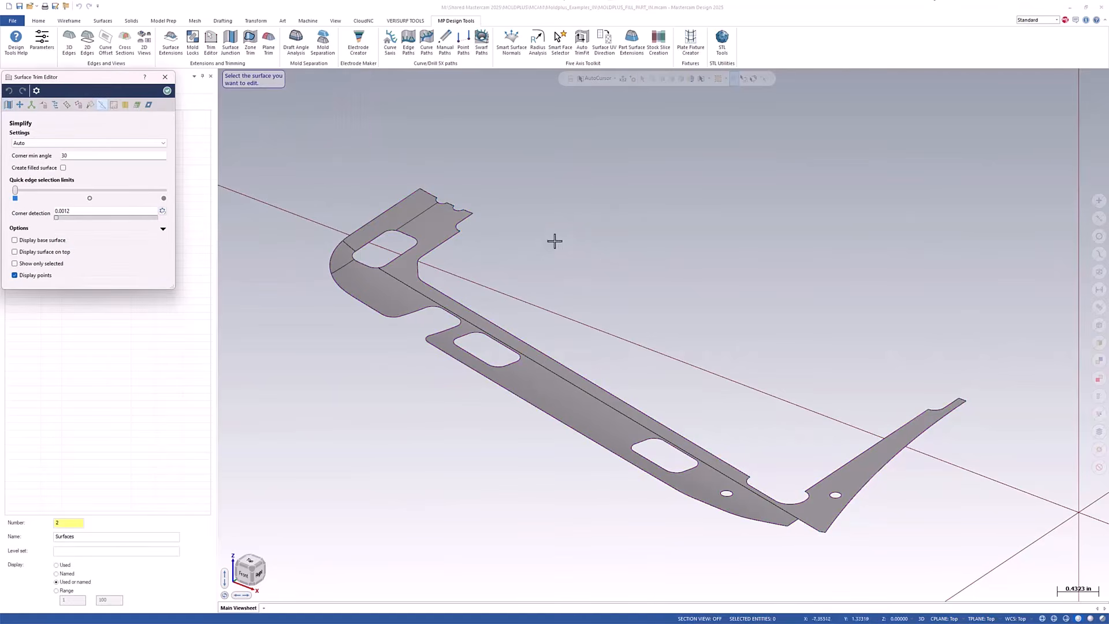
left_click(428, 292)
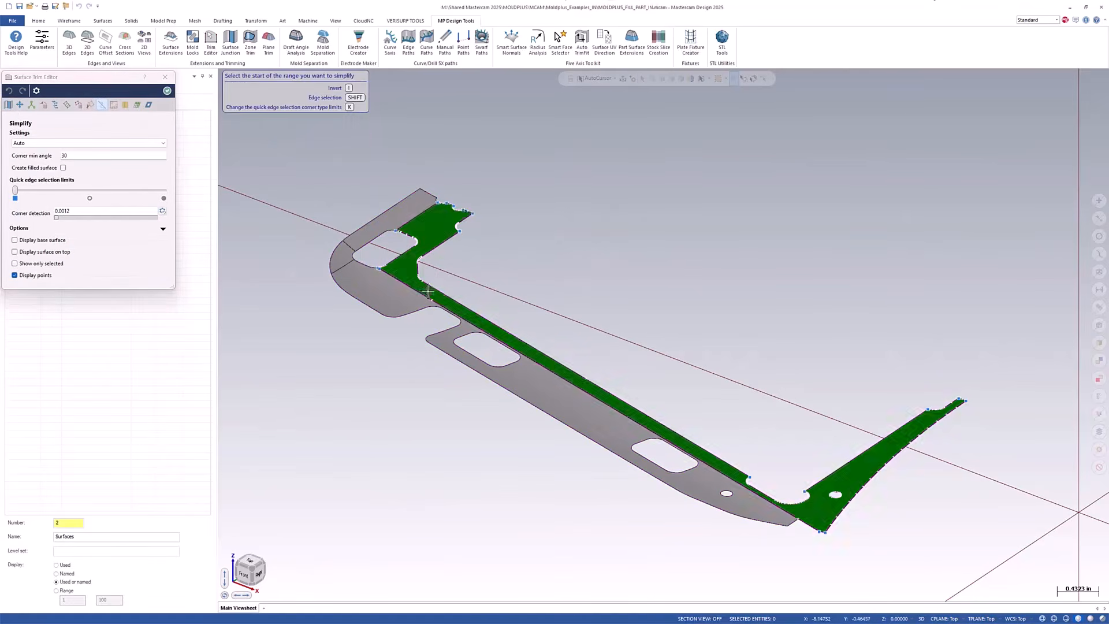
left_click(473, 213)
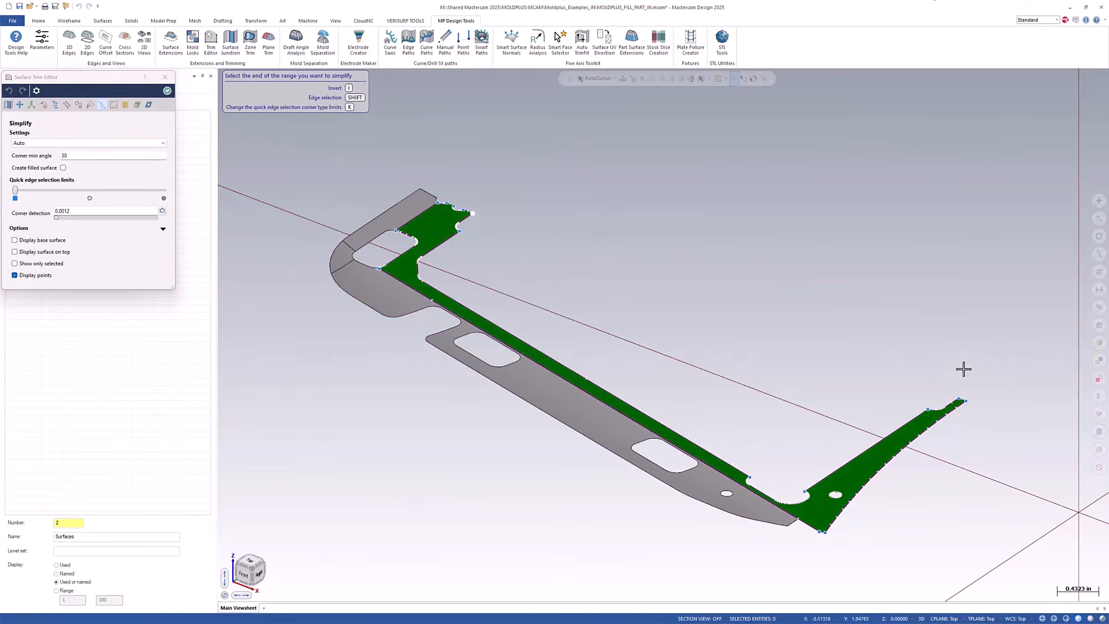
left_click(959, 398)
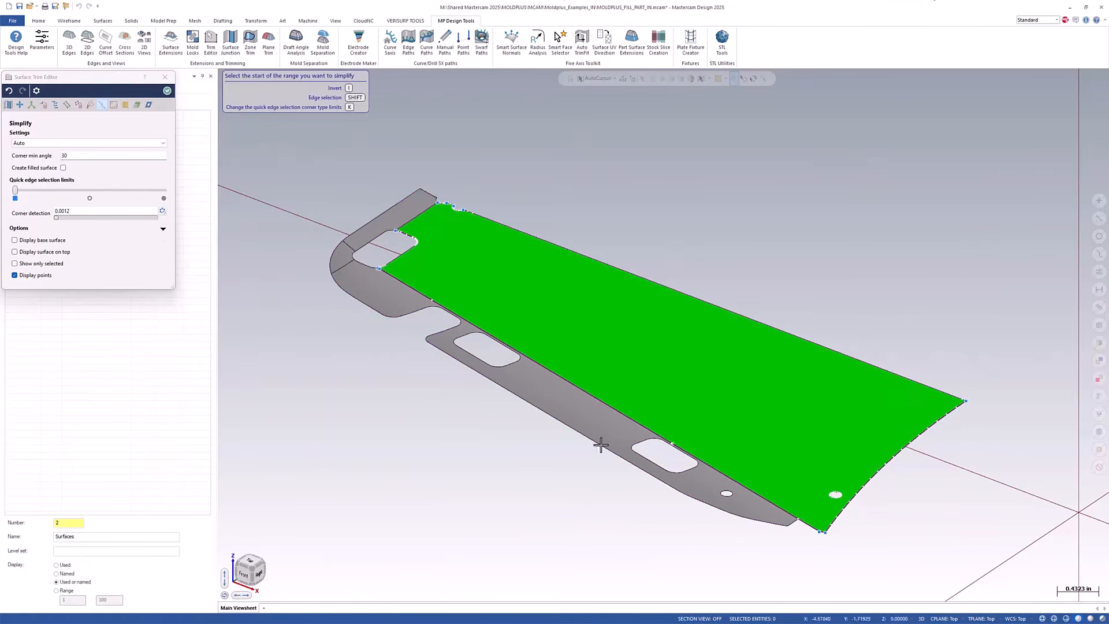
Remove the small hole near the far corner of the simplified top surface.
scroll(835, 518, "up", 5)
scroll(837, 474, "up", 3)
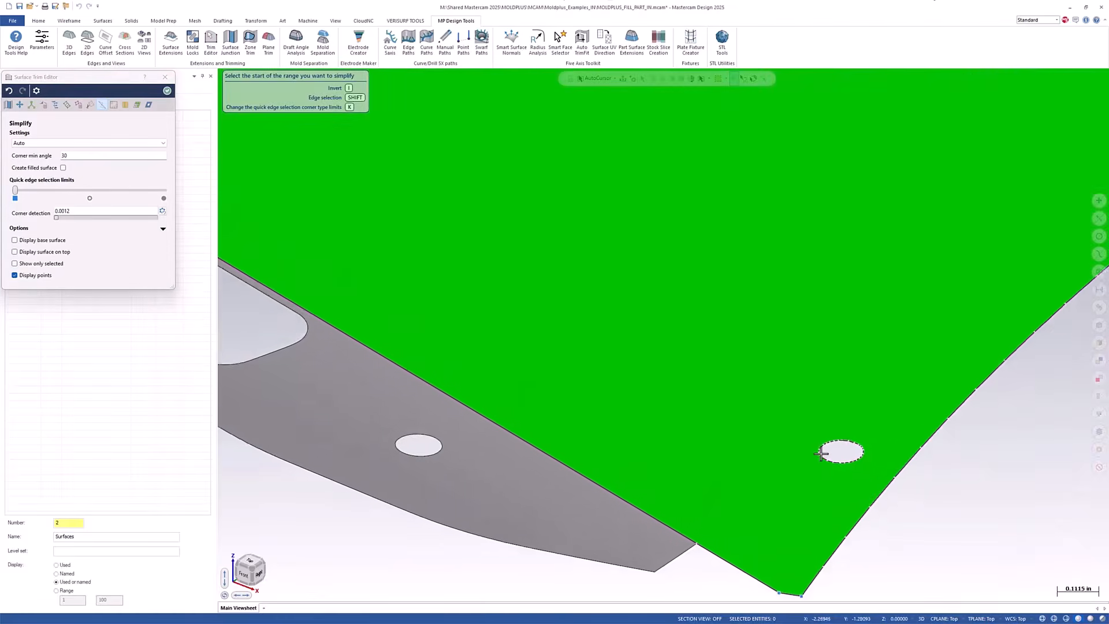
left_click(821, 444)
left_click(849, 451)
scroll(934, 446, "down", 4)
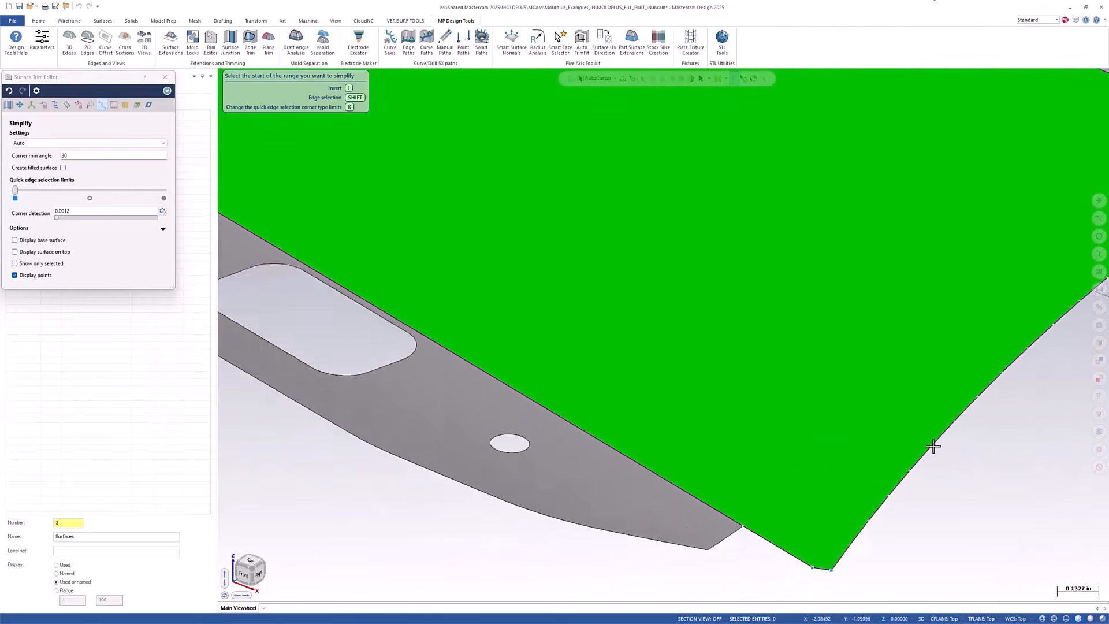
Choose the long curved side surface for simplifying and remove all its holes with Remove holes.
scroll(919, 456, "up", 2)
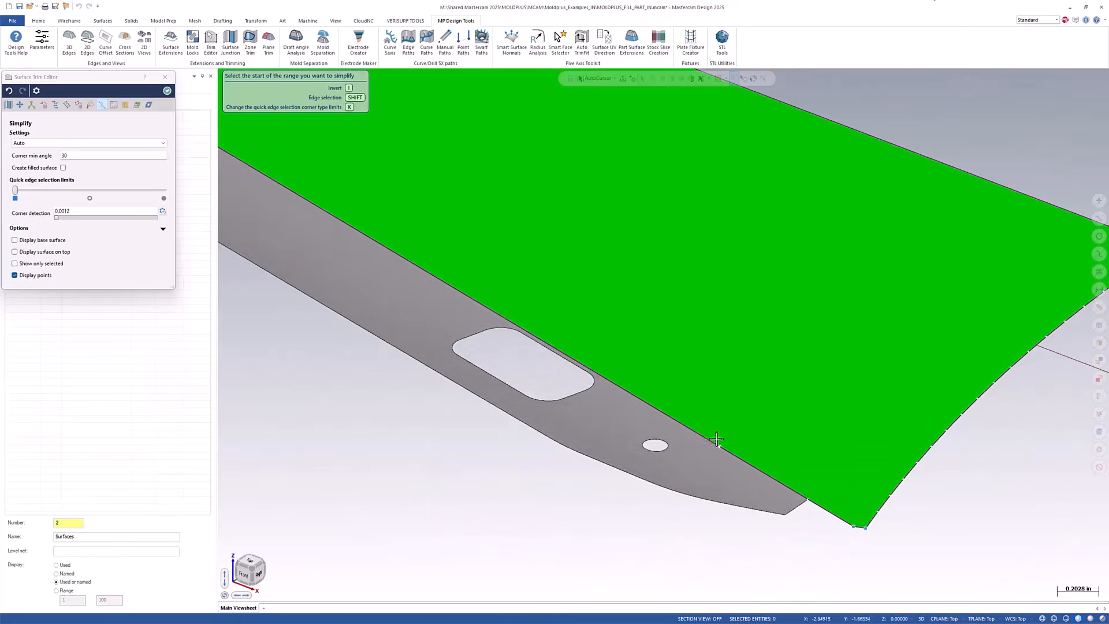
scroll(876, 466, "down", 3)
left_click(591, 377)
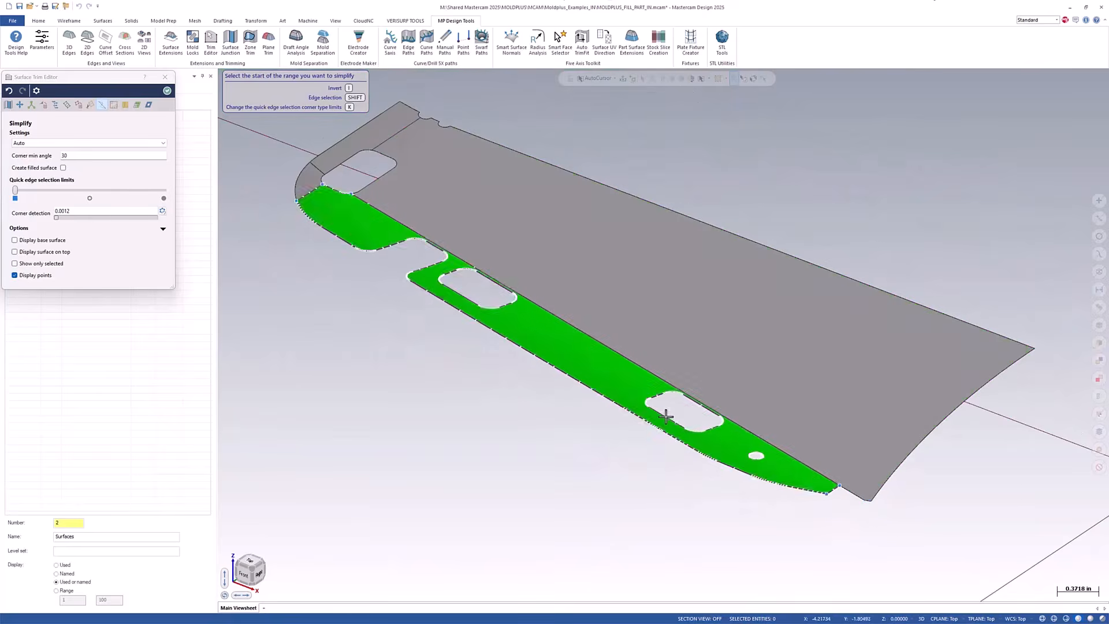
scroll(623, 398, "up", 2)
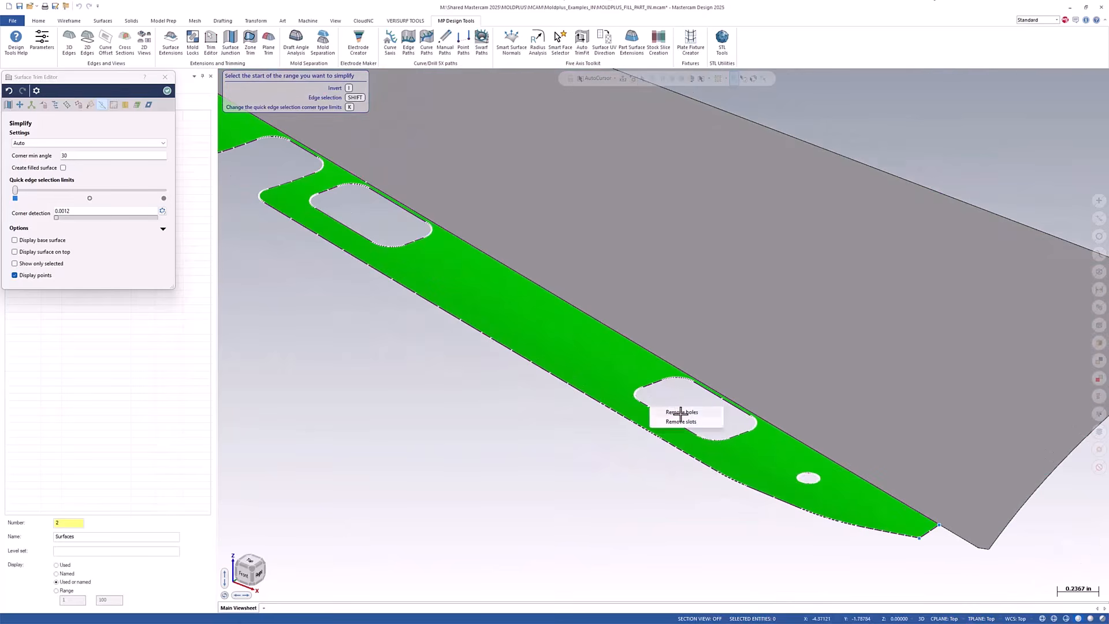
left_click(673, 413)
scroll(958, 478, "down", 3)
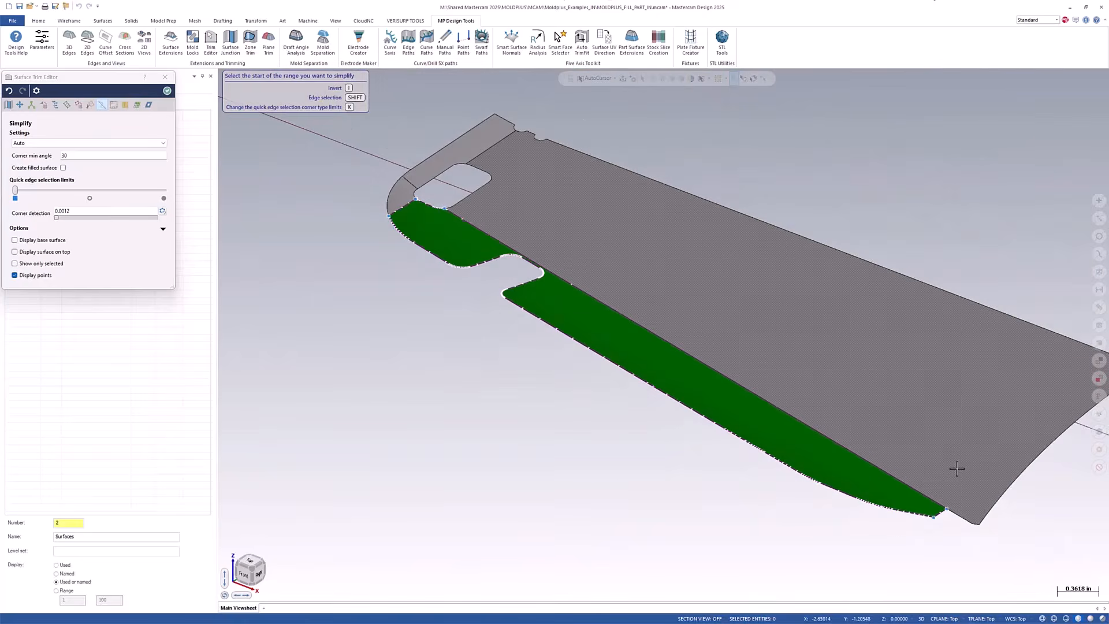
Try to simplify the side surface's outer edge across its open notch, and undo the attempt.
scroll(535, 296, "up", 4)
scroll(535, 297, "up", 2)
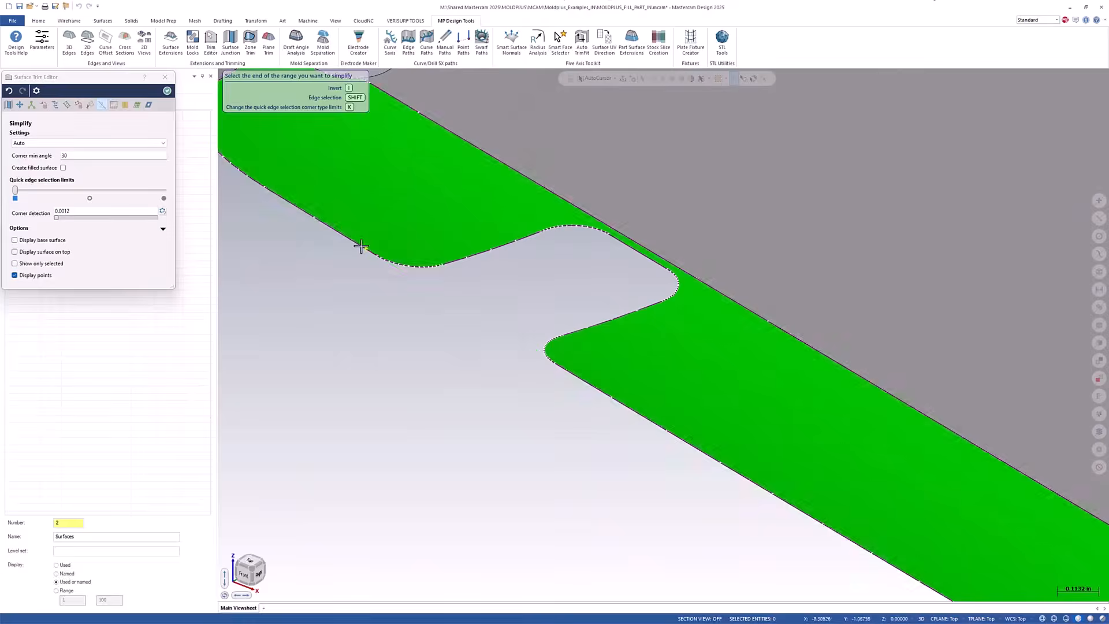
left_click(365, 249)
left_click(555, 363)
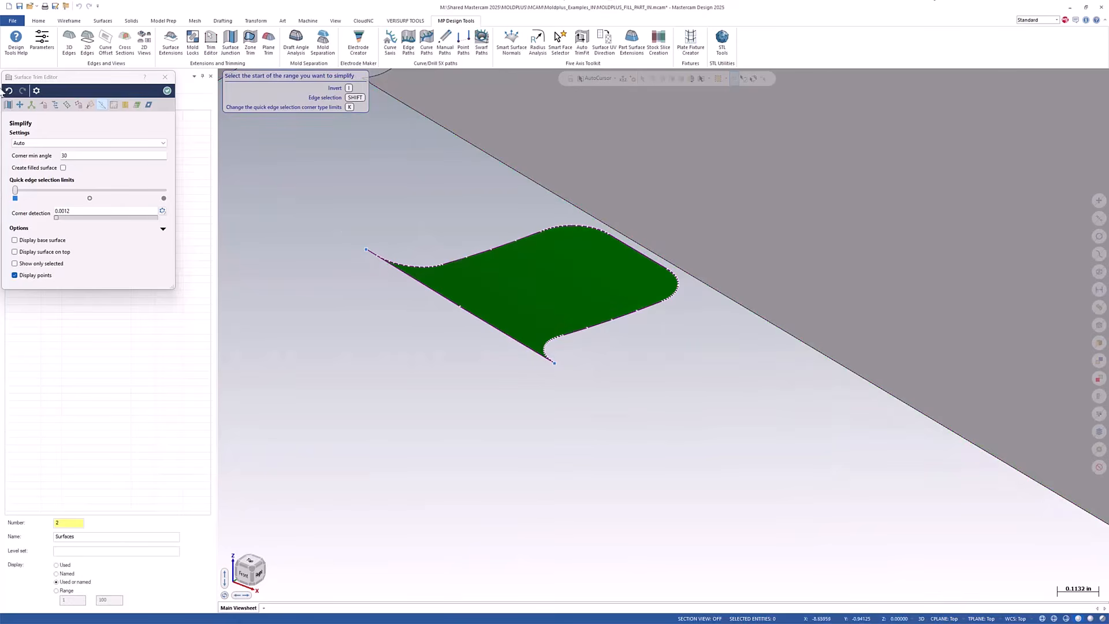
left_click(63, 168)
key("ctrl+z")
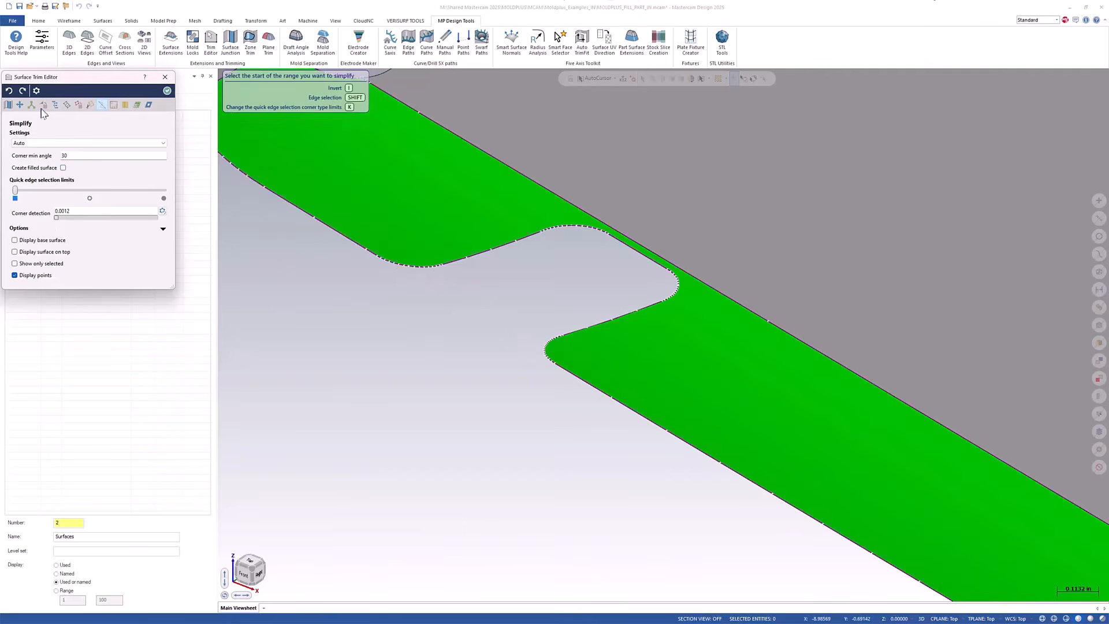
Simplify the side surface's outer edge straight across the open notch, between the points where the notch's corner rounds begin and end.
left_click(365, 249)
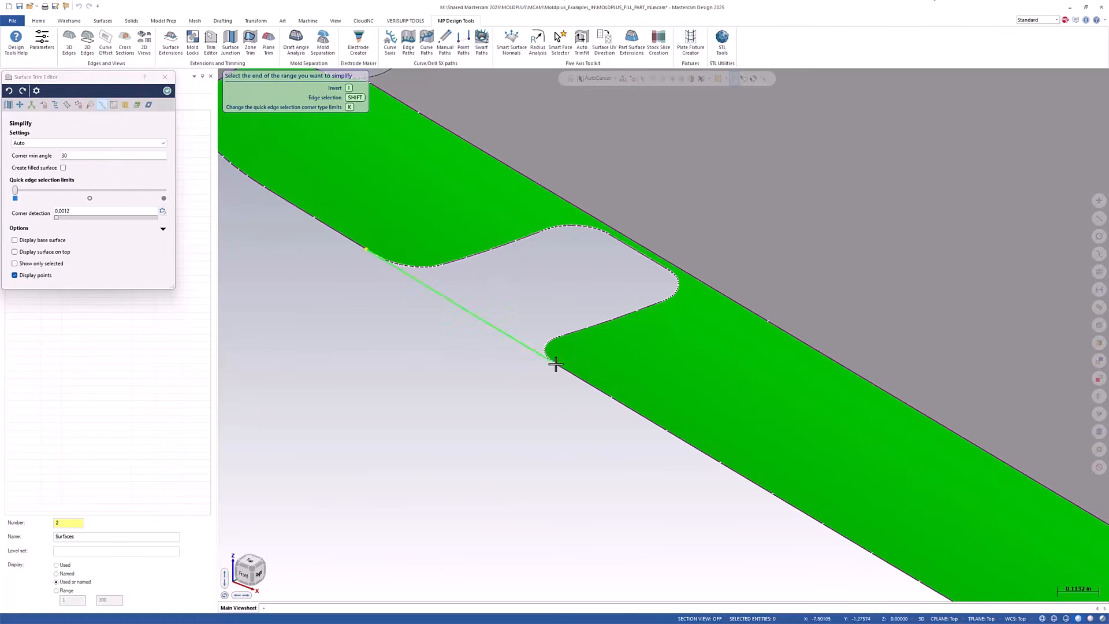
left_click(549, 363)
scroll(587, 384, "down", 4)
Create a Straight tangent junction across the near end of the remaining opening, between its two rounded corners.
scroll(391, 213, "up", 3)
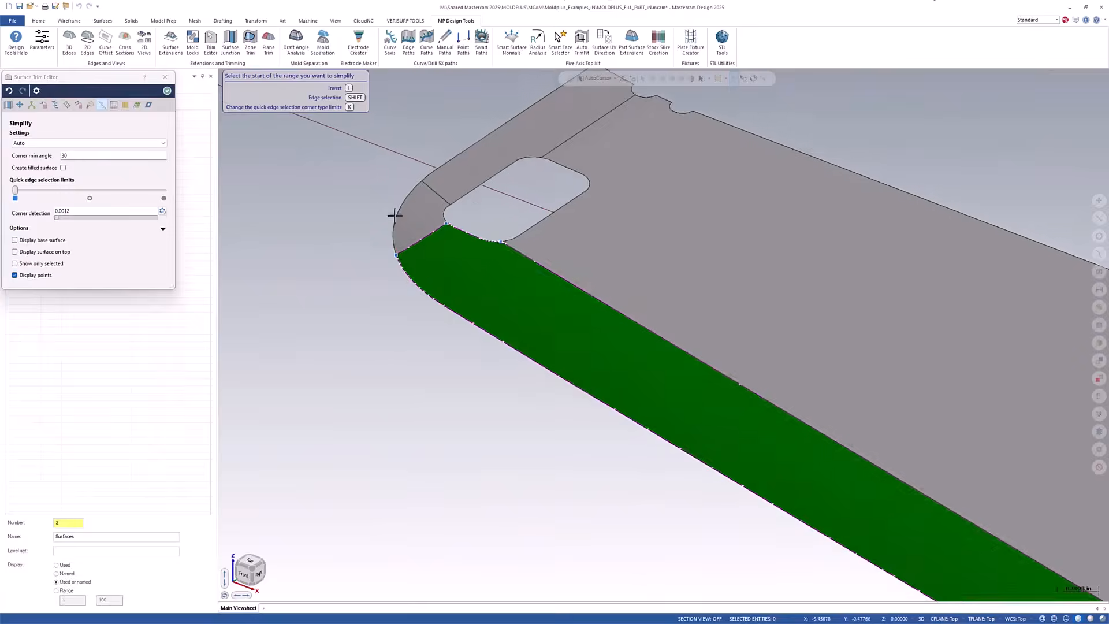
scroll(322, 260, "down", 3)
scroll(396, 193, "up", 6)
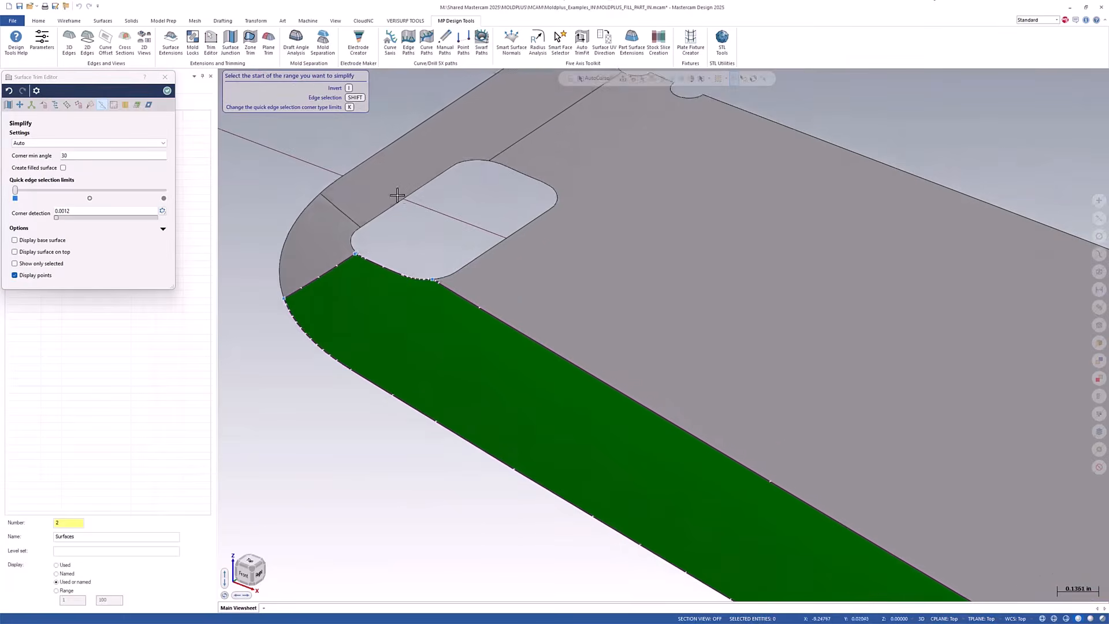
scroll(493, 312, "down", 2)
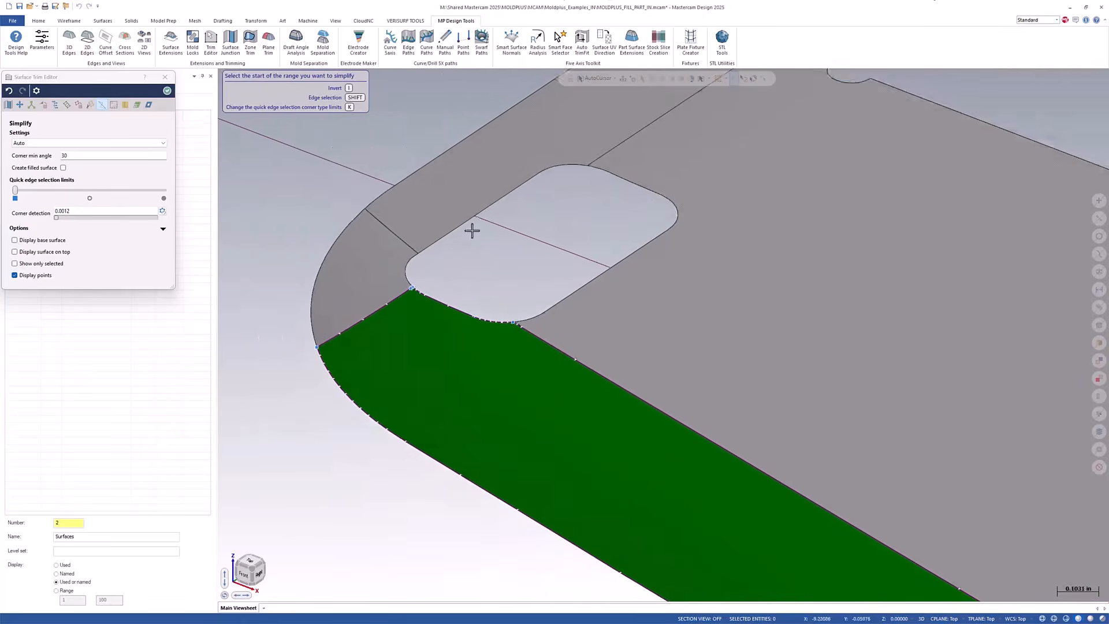
scroll(472, 231, "up", 2)
left_click(9, 105)
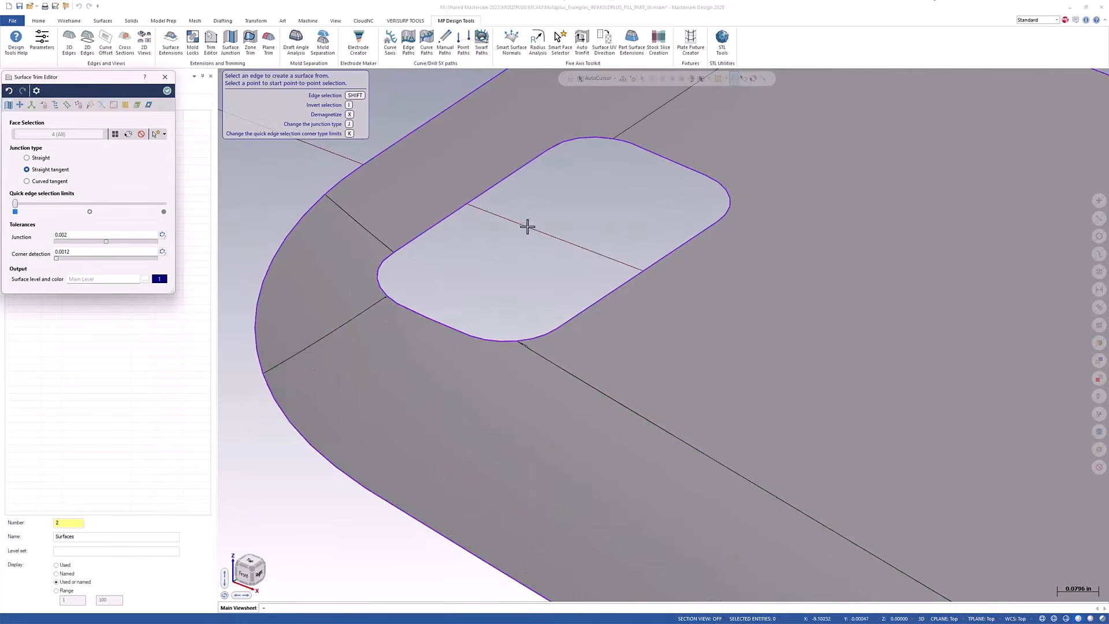
left_click(394, 252)
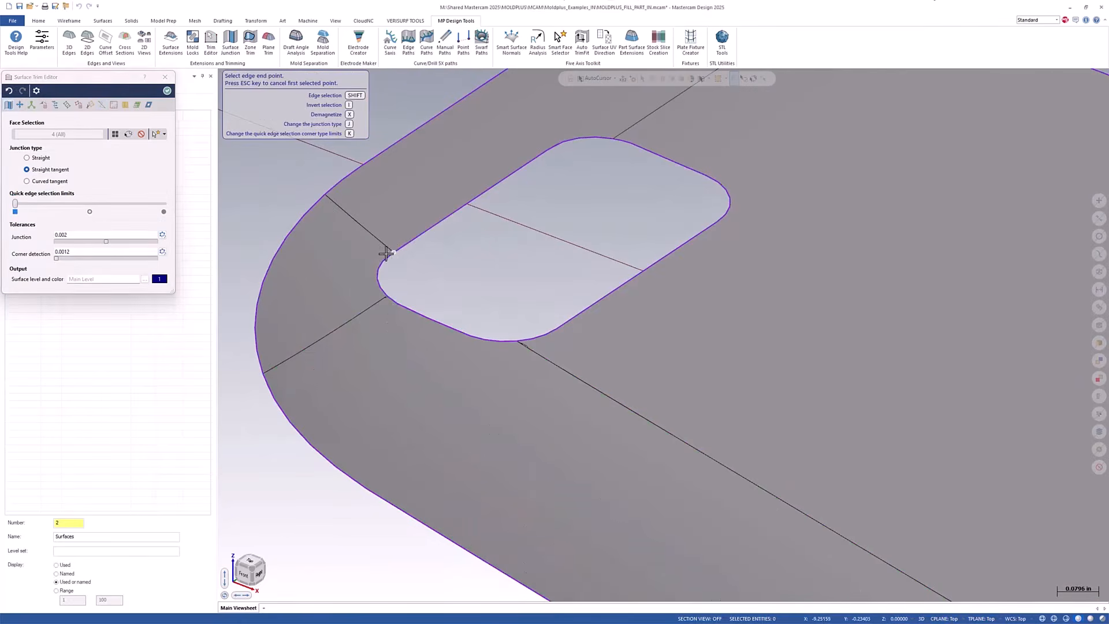
left_click(388, 296)
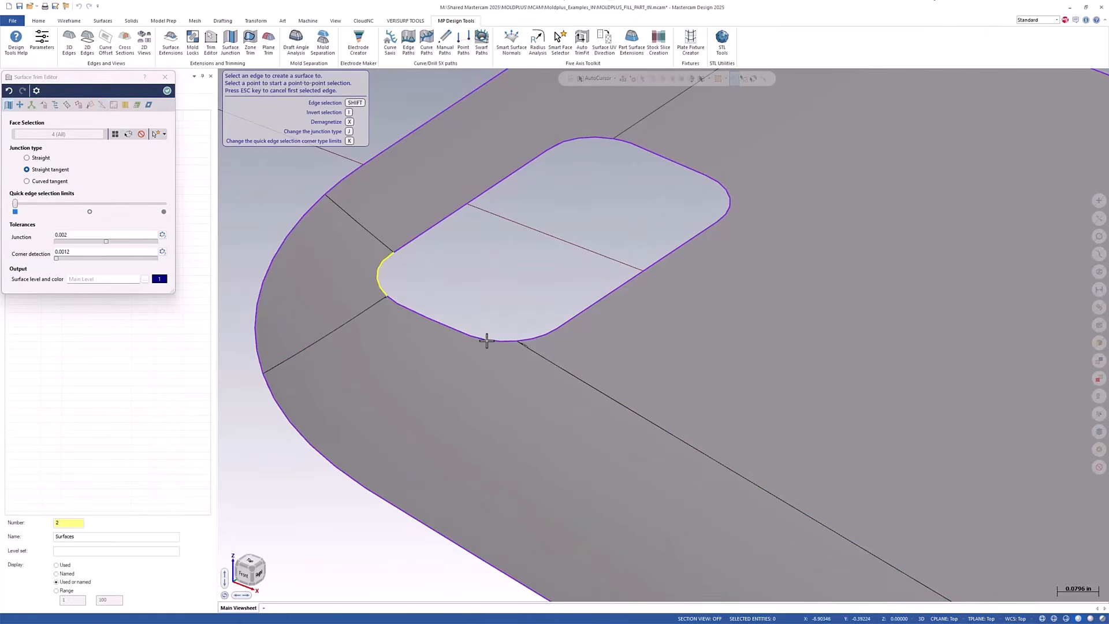
left_click(469, 334)
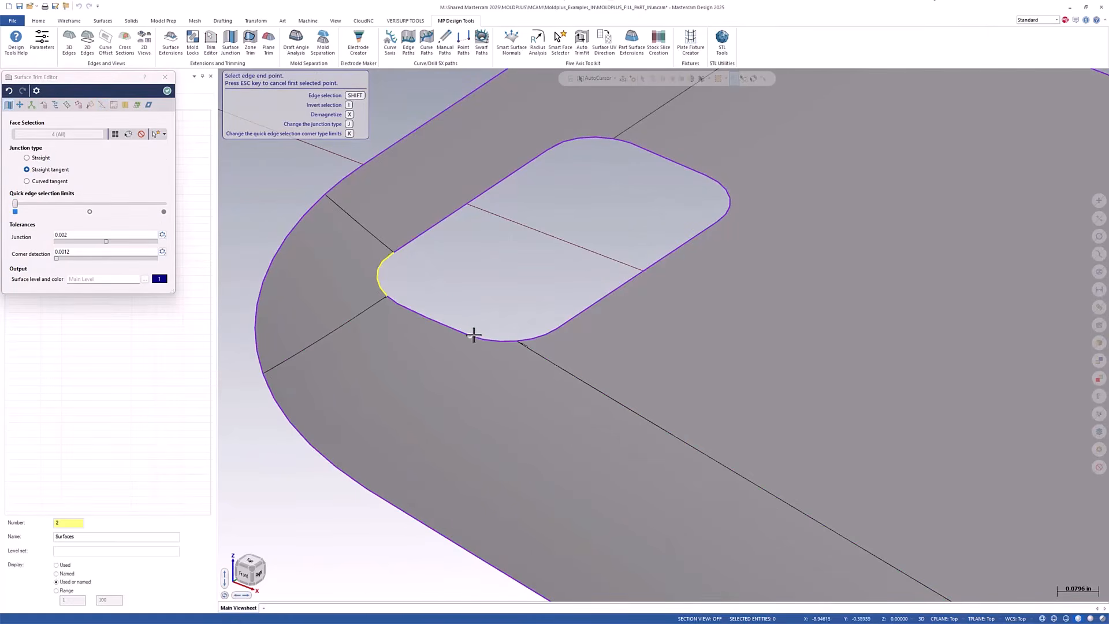
left_click(555, 330)
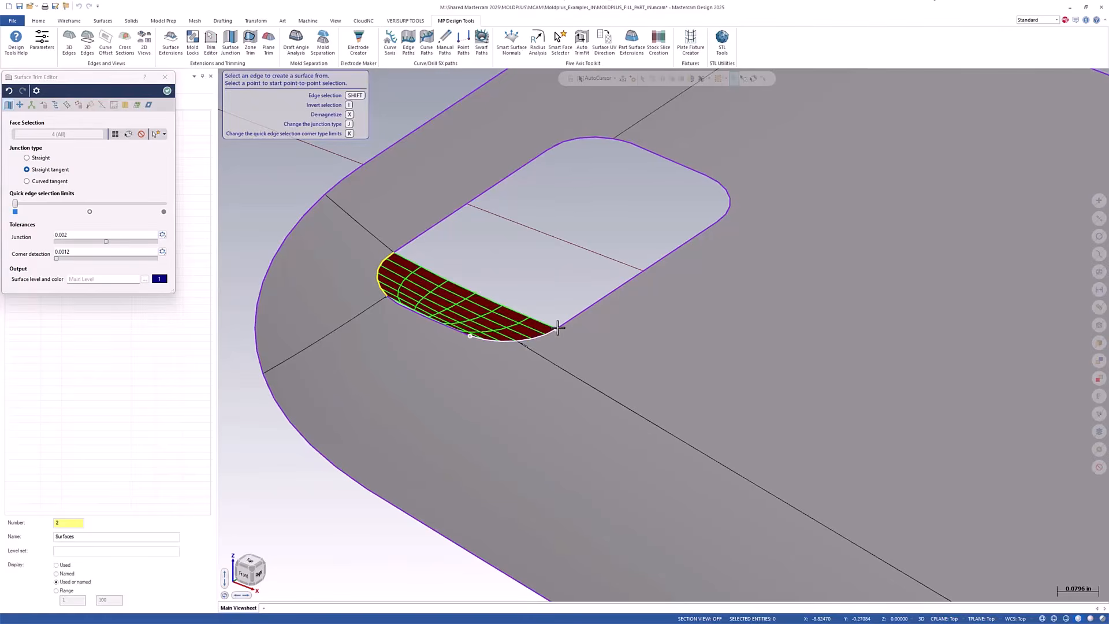
Add a Straight tangent junction between the opening's far-end corners, and fill the middle from its two straight sides.
left_click(547, 150)
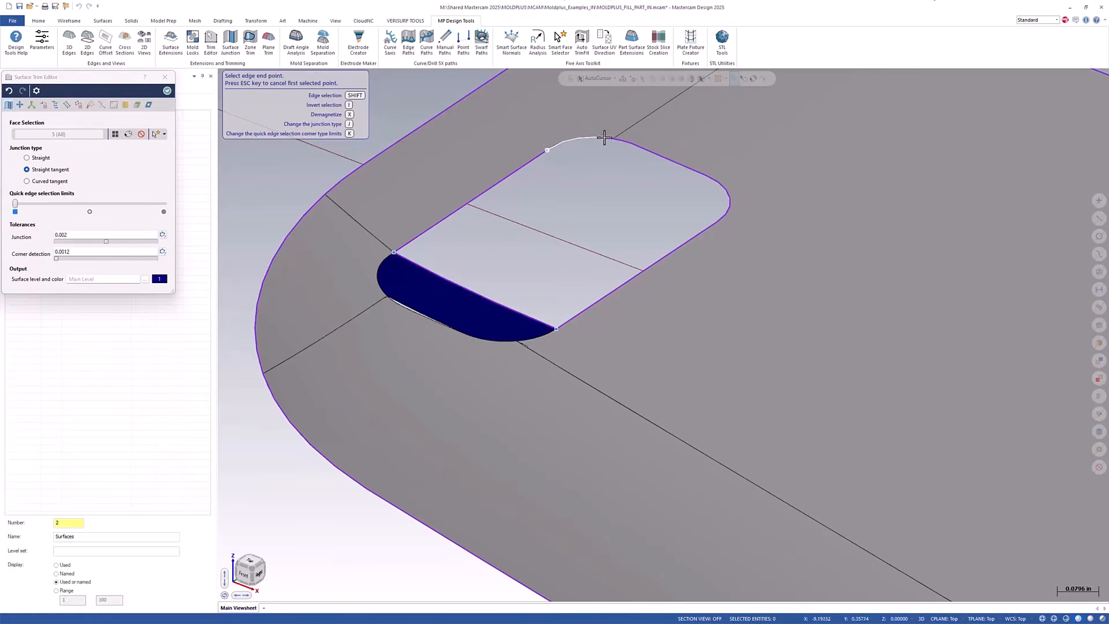
left_click(613, 138)
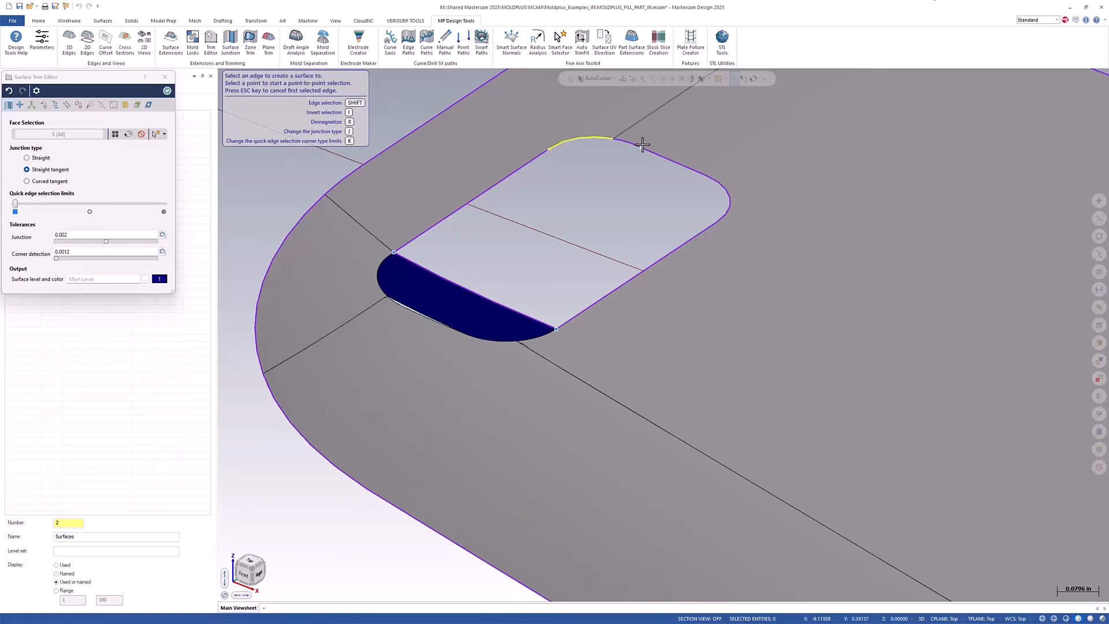
left_click(705, 176)
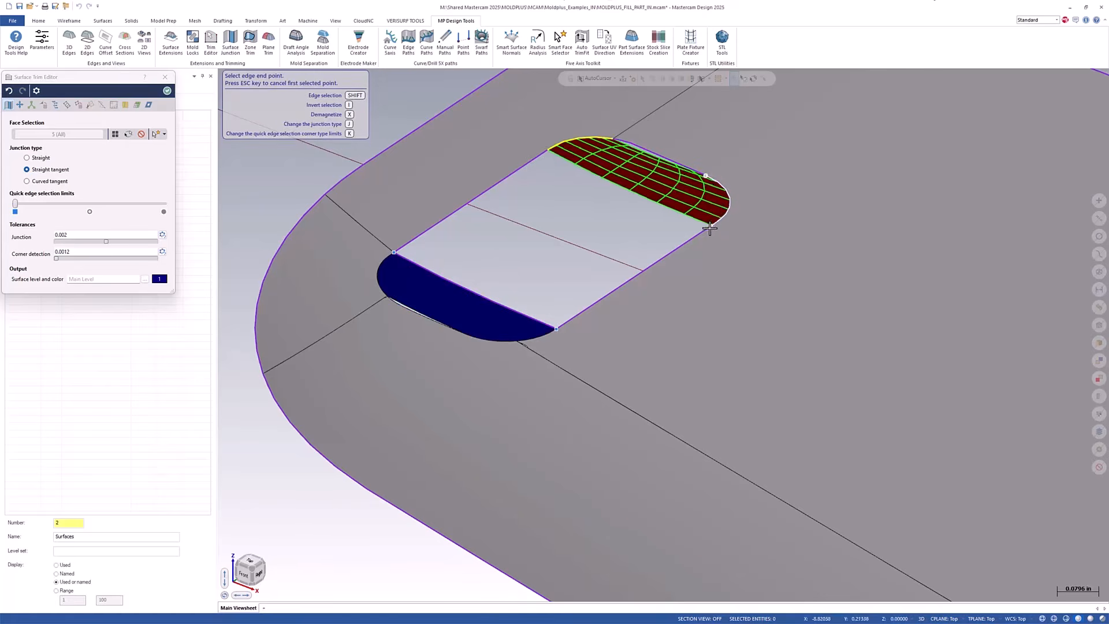
left_click(714, 221)
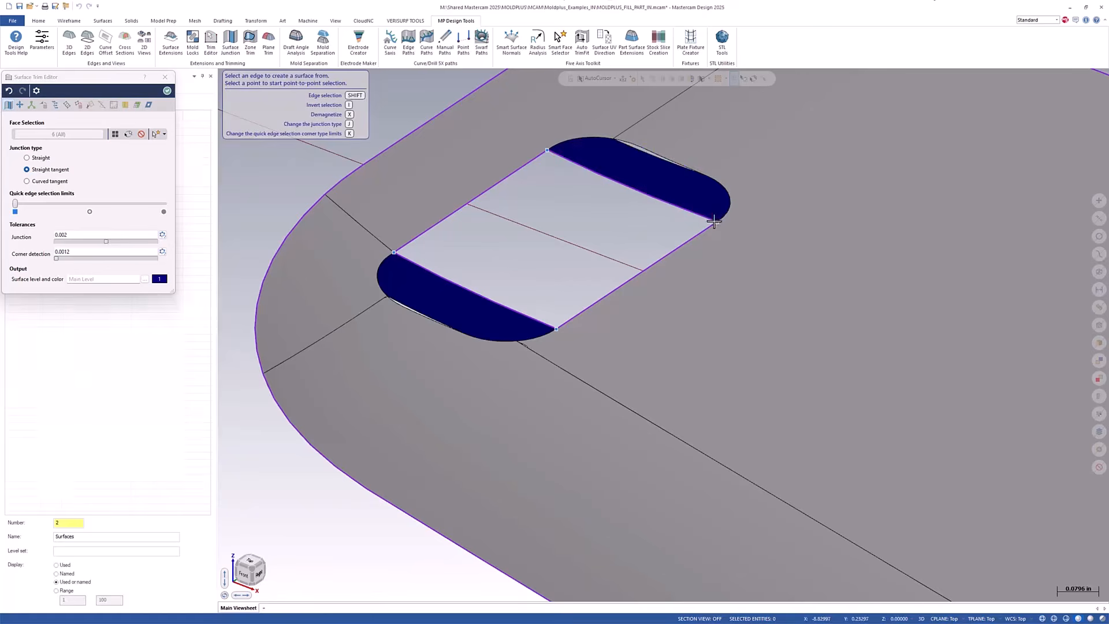
left_click(671, 250)
left_click(498, 174)
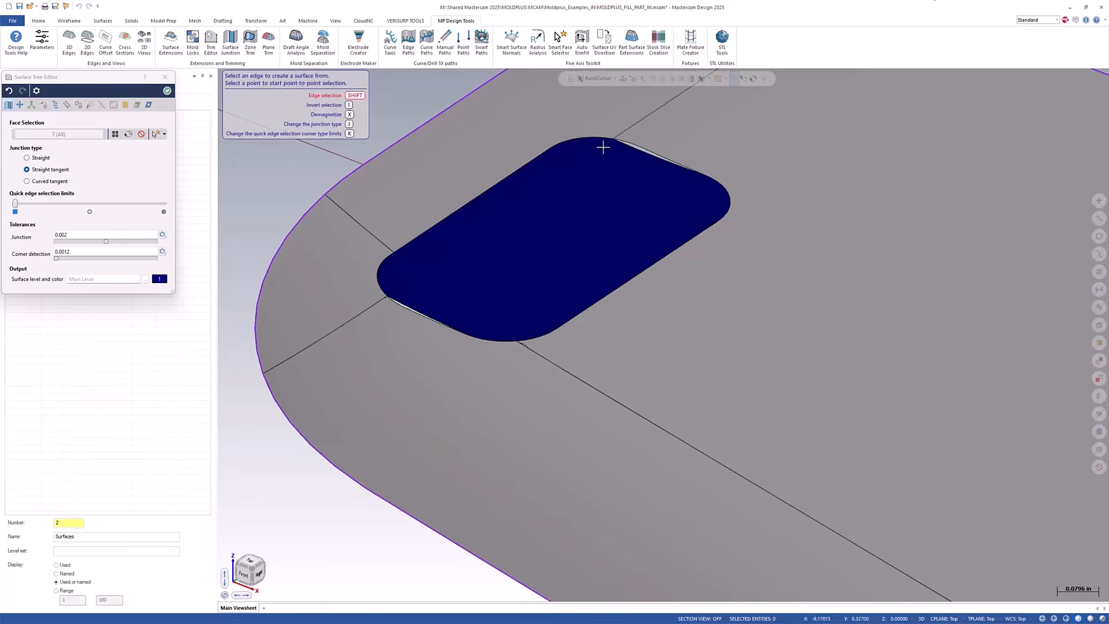
Examine the edge of the far-end junction patch, and undo the opening's far-end and middle patches.
scroll(627, 134, "up", 5)
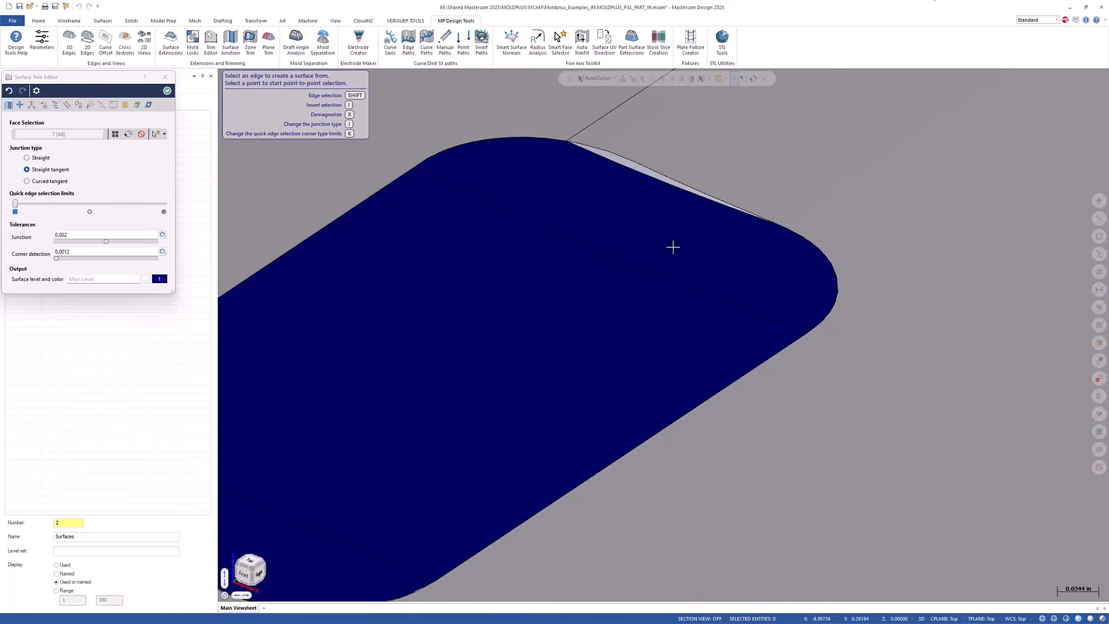
mouse_move(673, 247)
middle_mouse_down()
mouse_move(701, 200)
mouse_move(681, 241)
mouse_move(487, 258)
mouse_move(684, 125)
mouse_move(664, 244)
middle_mouse_up()
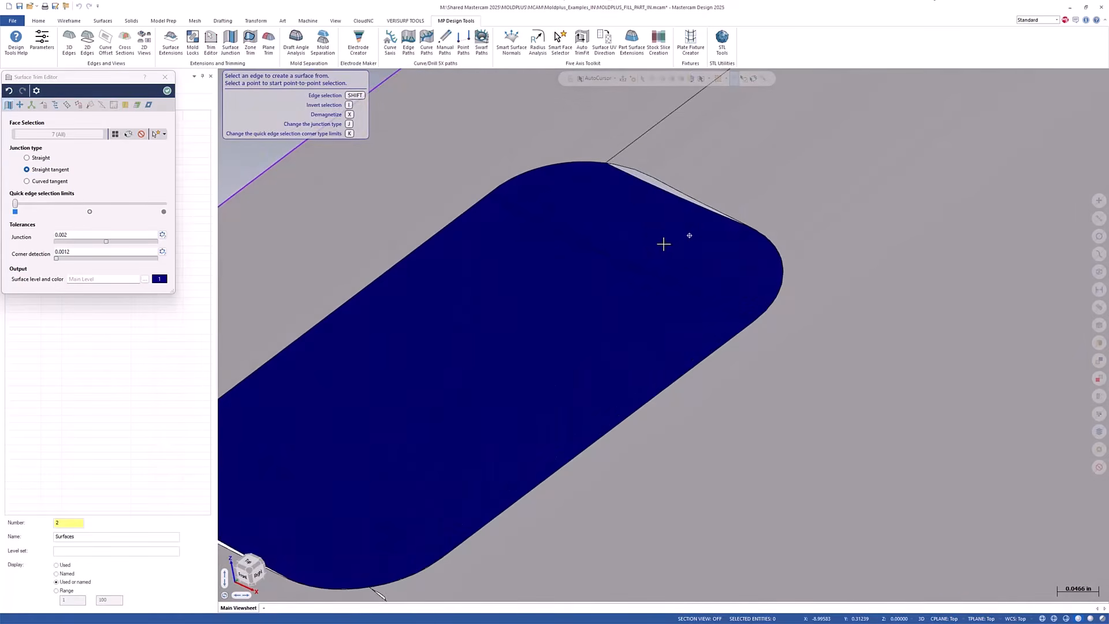
left_click(657, 223)
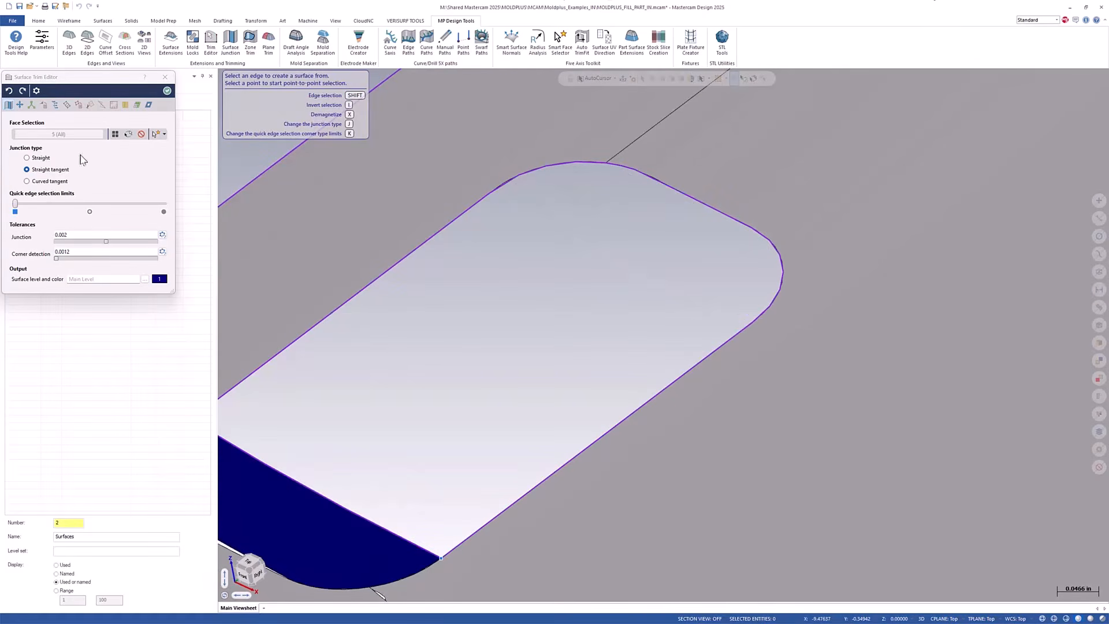
Rebuild the far-end junction with the quick edge selection limits at the middle setting, and fill the opening's middle between its straight sides.
left_click(89, 205)
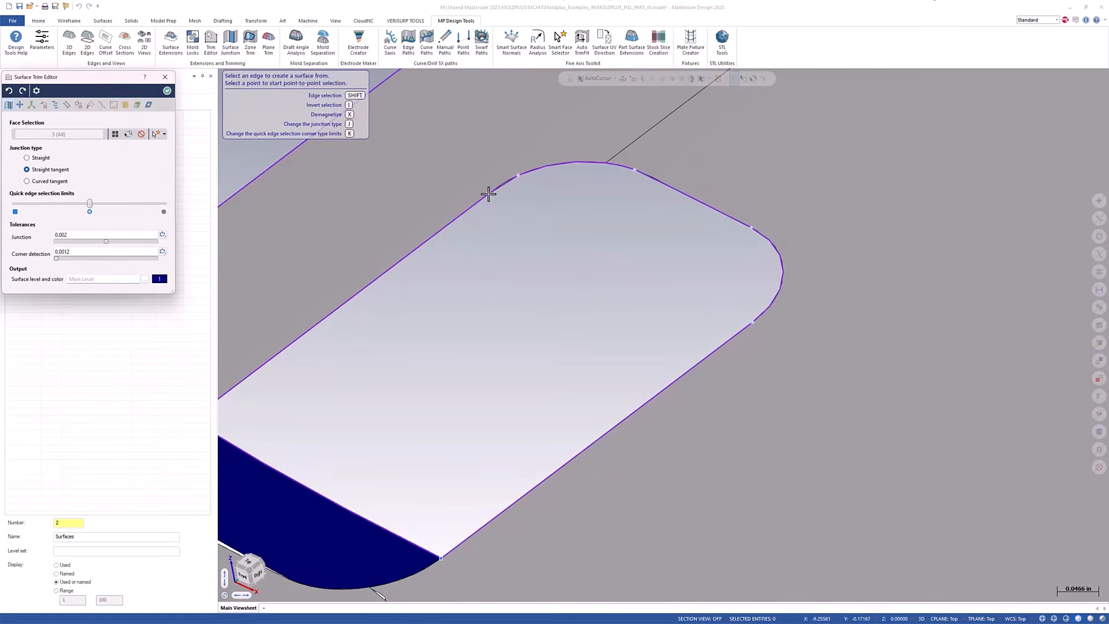
left_click(638, 171)
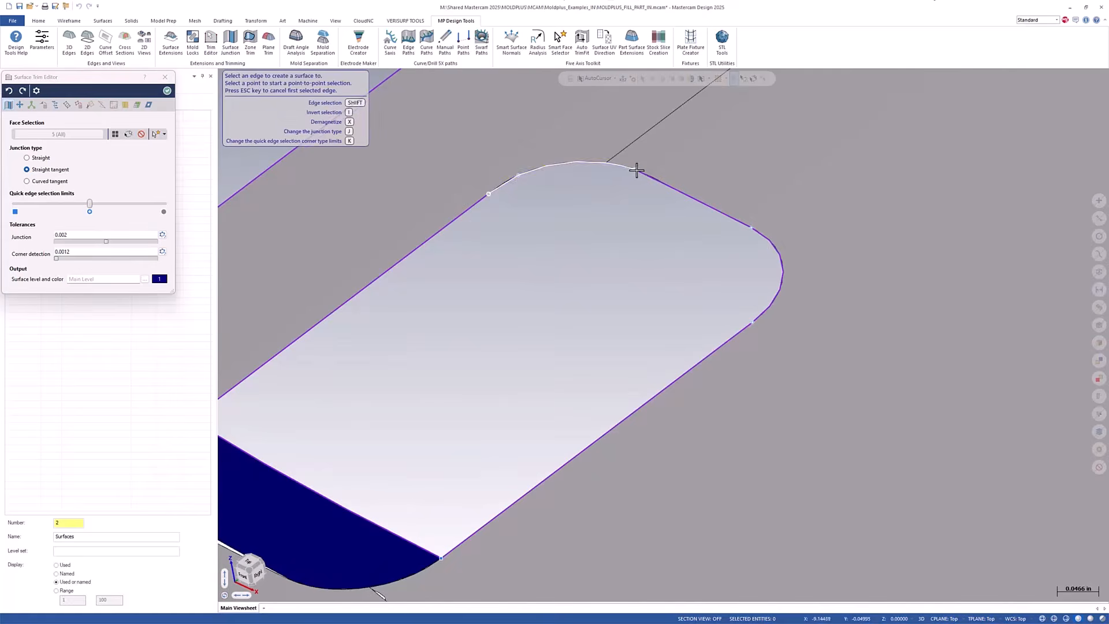
left_click(751, 228)
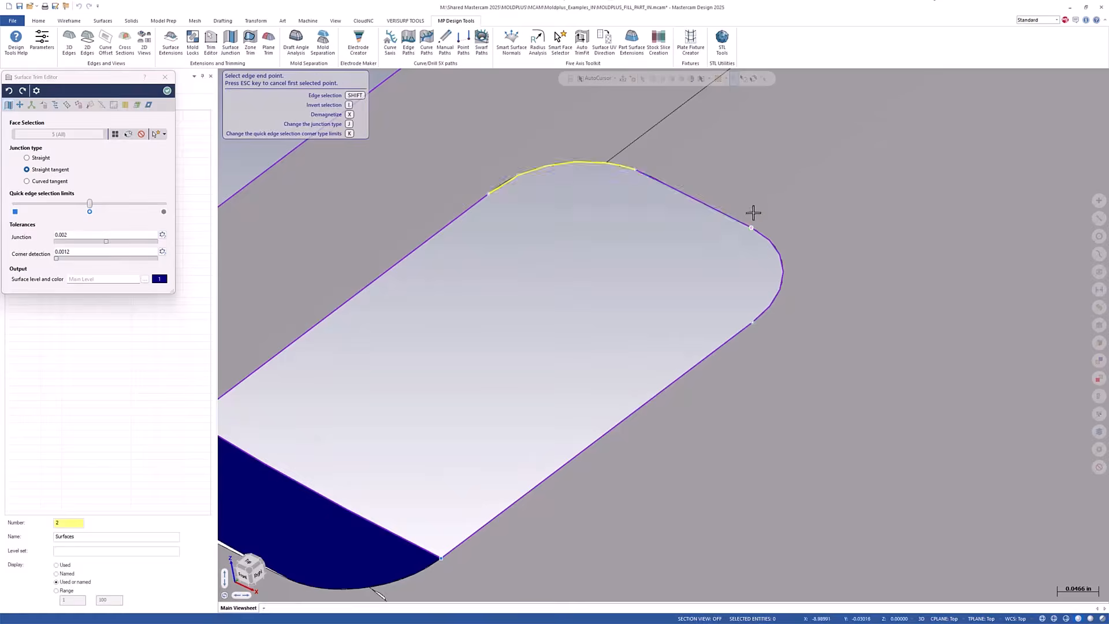
left_click(752, 321)
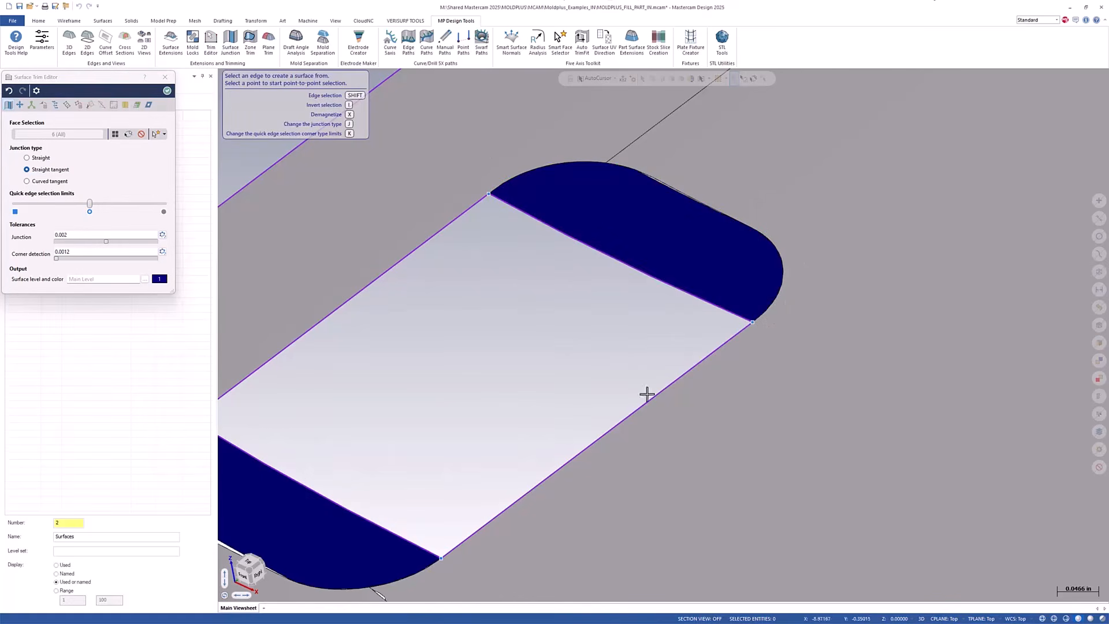
left_click(449, 225, "shift")
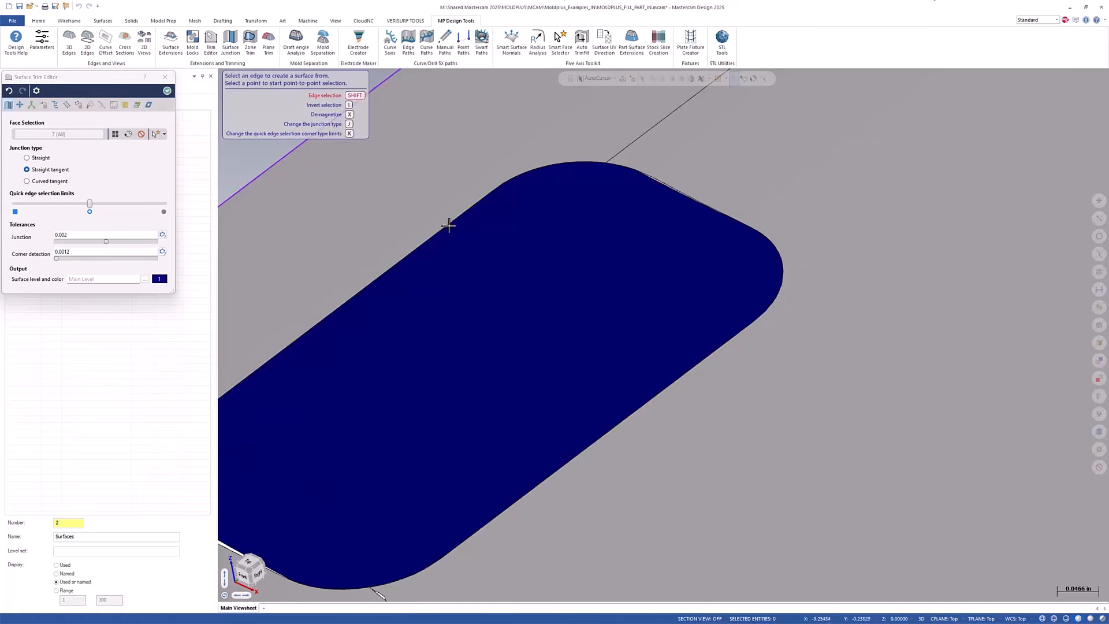
Simplify the trim of the narrow end surface across its part of the first edge notch, with the Auto setting.
scroll(632, 308, "down", 5)
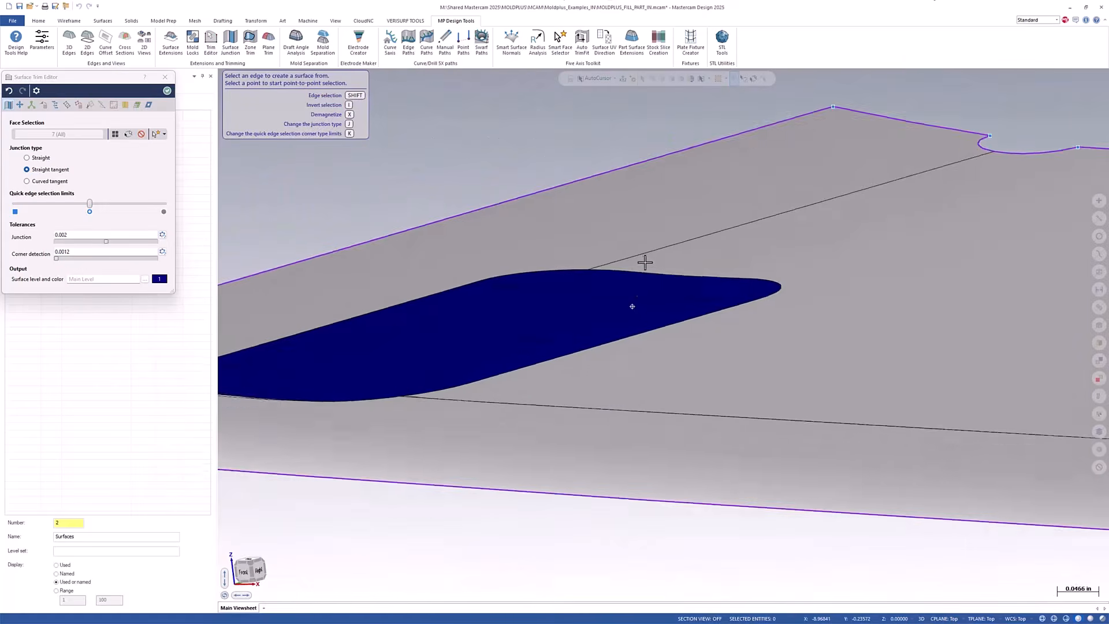
scroll(661, 314, "down", 8)
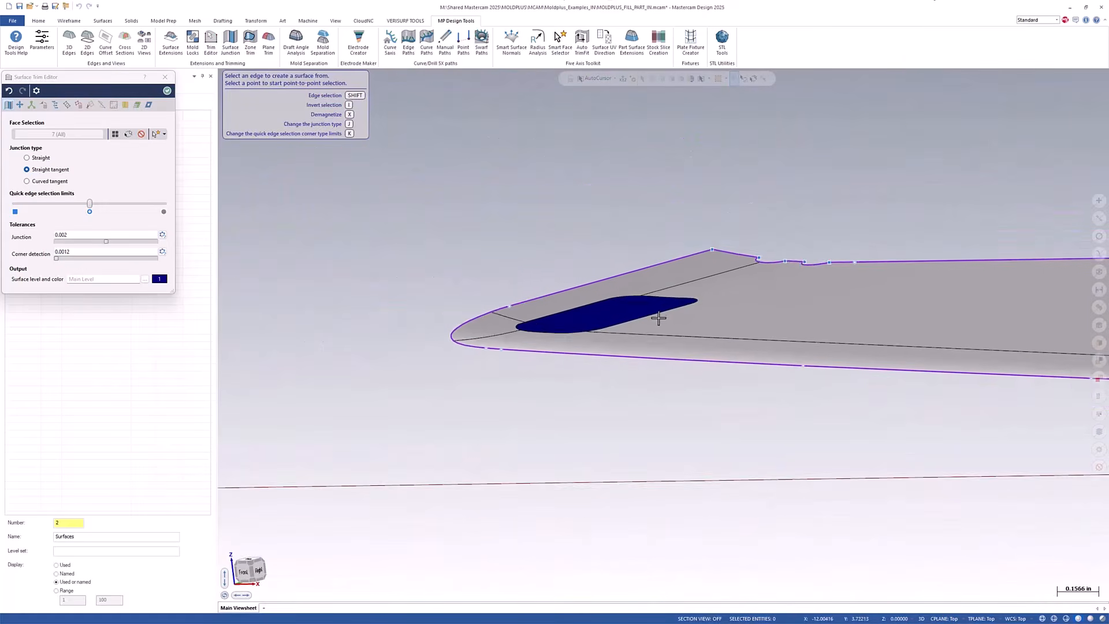
scroll(615, 315, "up", 9)
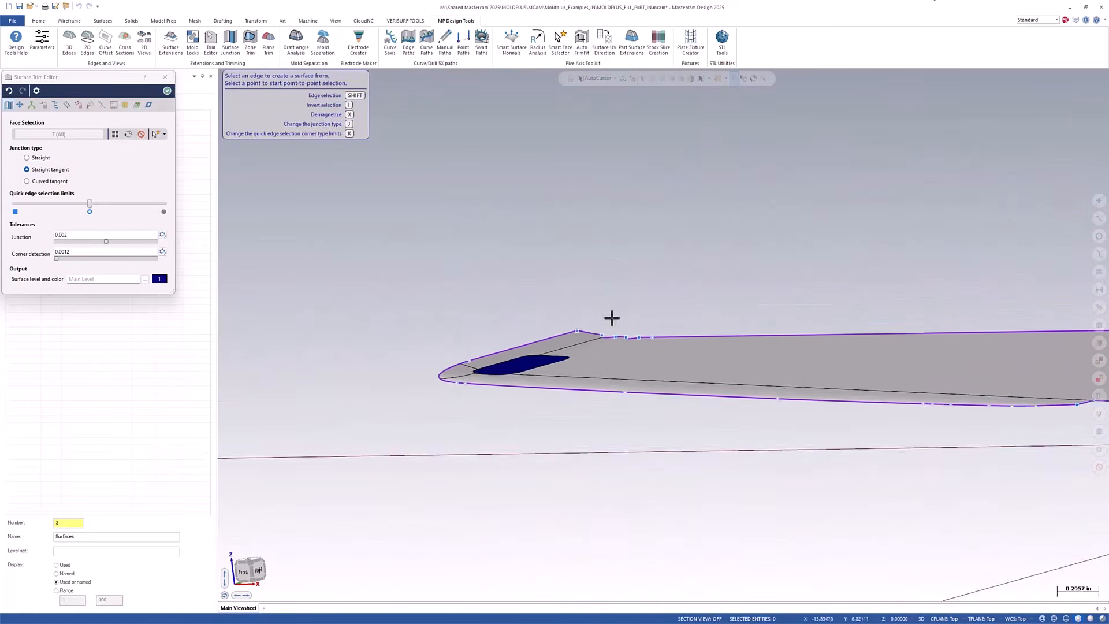
scroll(646, 347, "up", 6)
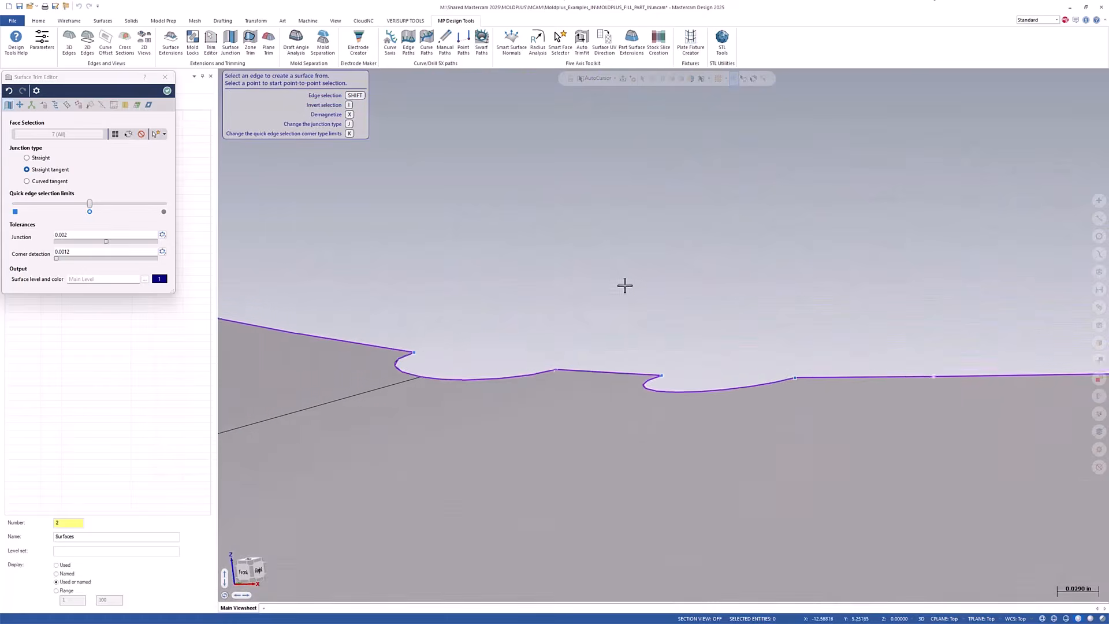
scroll(621, 445, "down", 3)
scroll(514, 99, "up", 6)
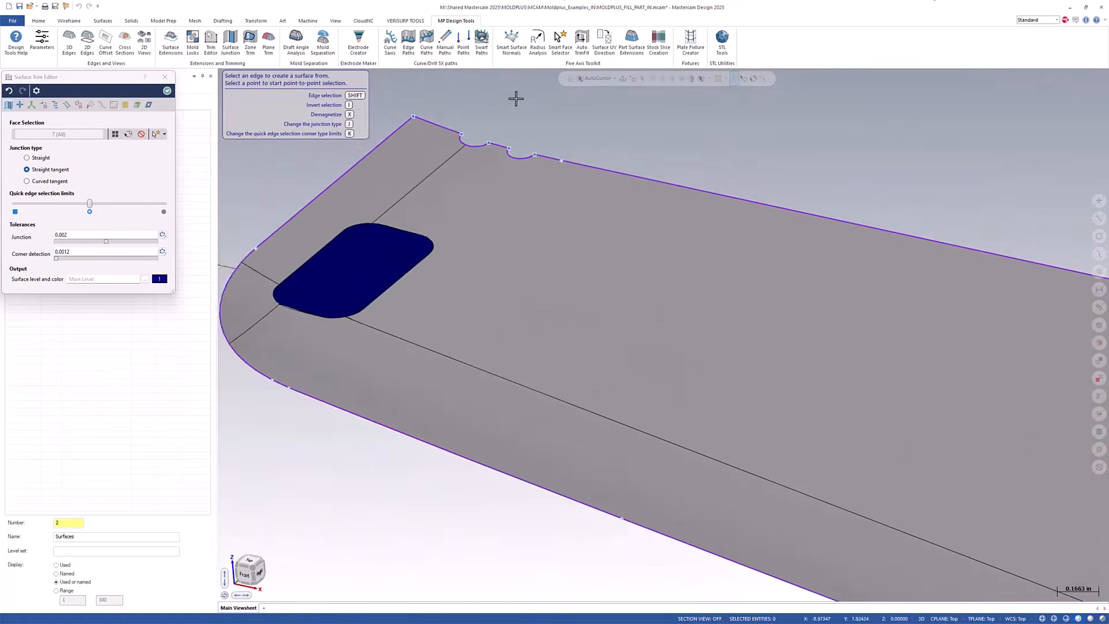
scroll(480, 139, "up", 3)
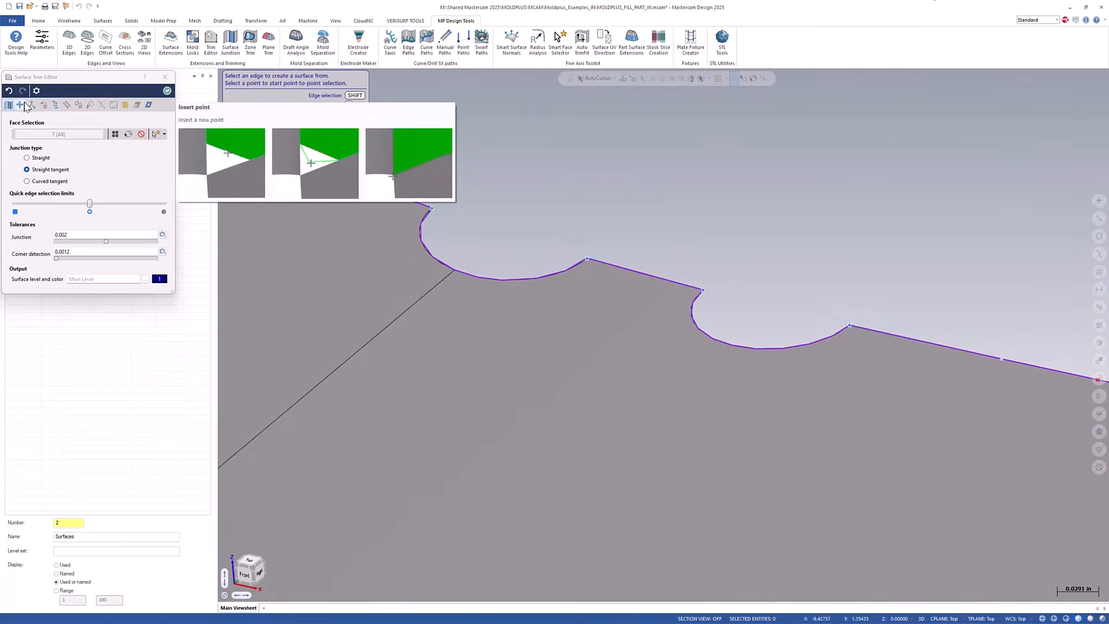
left_click(101, 105)
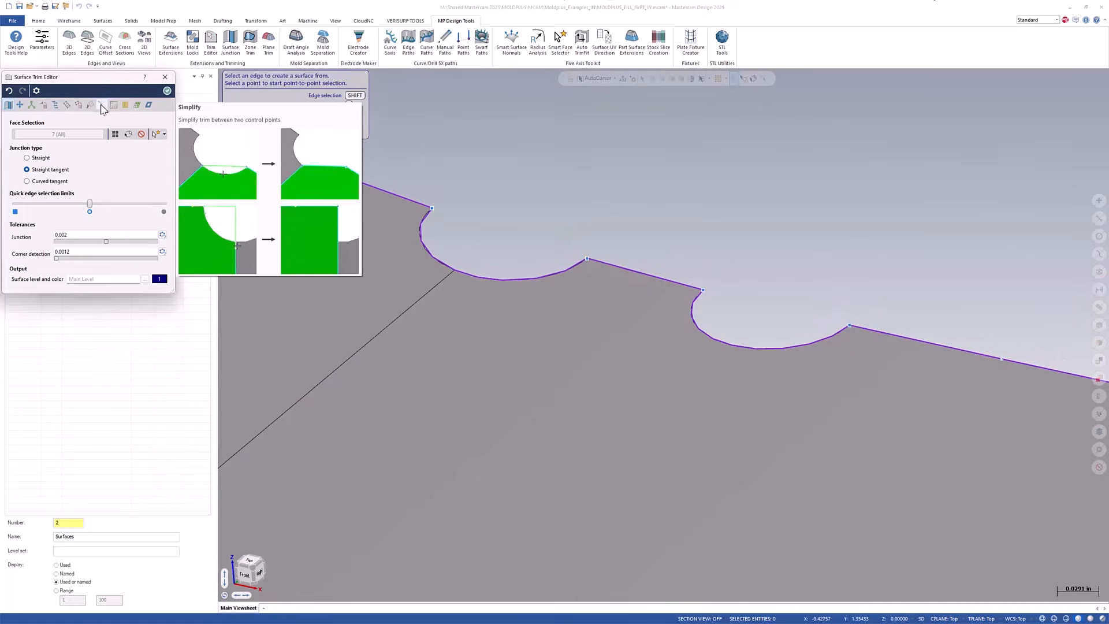
left_click(429, 212)
left_click(432, 209)
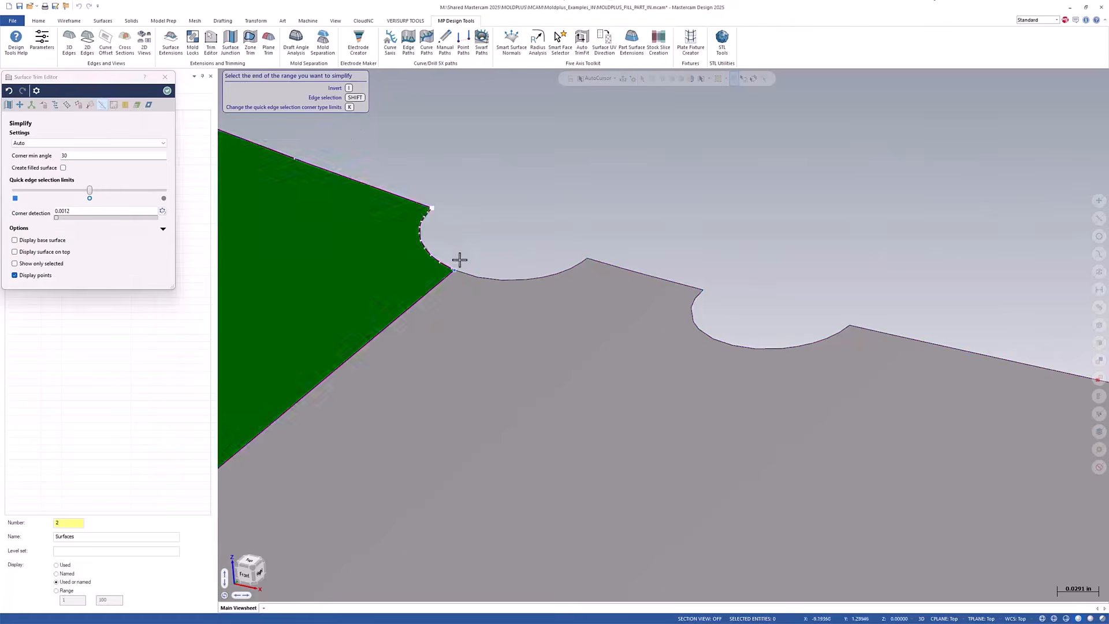
left_click(454, 268)
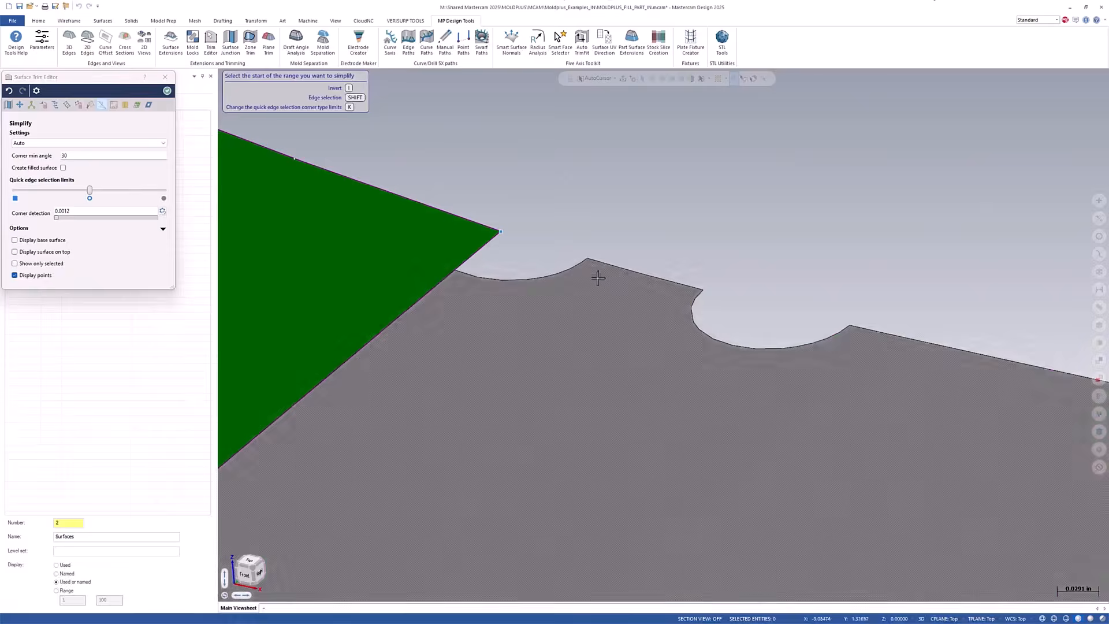
Simplify the large surface's trim across the rest of the first notch and across the whole second notch.
left_click(586, 269)
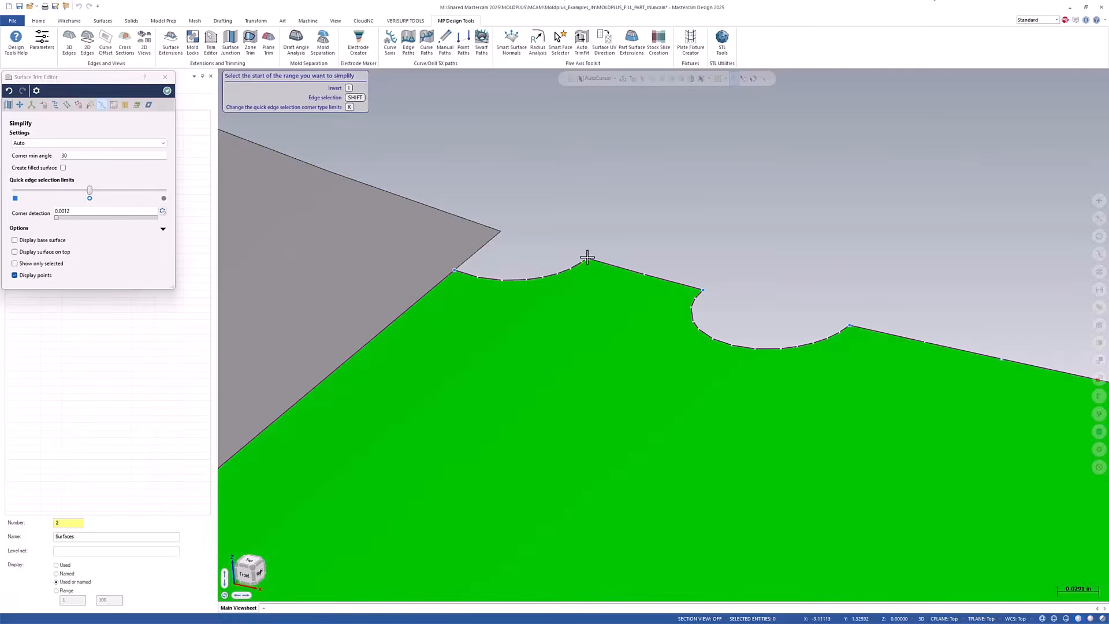
left_click(587, 257)
left_click(454, 267)
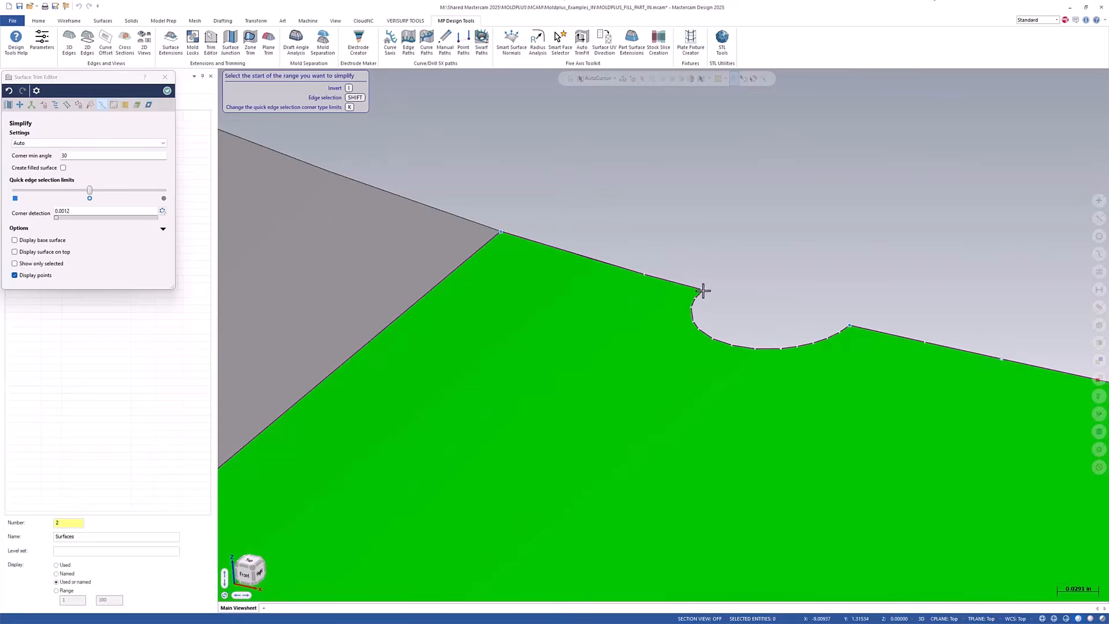
left_click(703, 290)
left_click(850, 325)
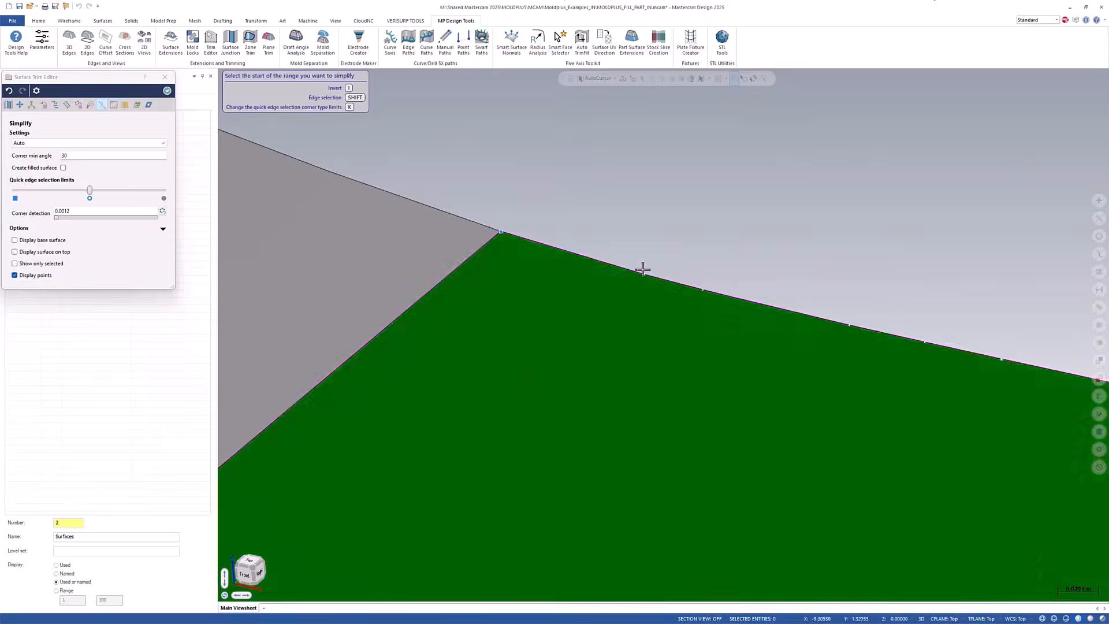
Fill the far corner gap between the side surface and the large surface with a Straight tangent junction, and accept the trim edits.
scroll(488, 243, "down", 5)
scroll(521, 250, "down", 4)
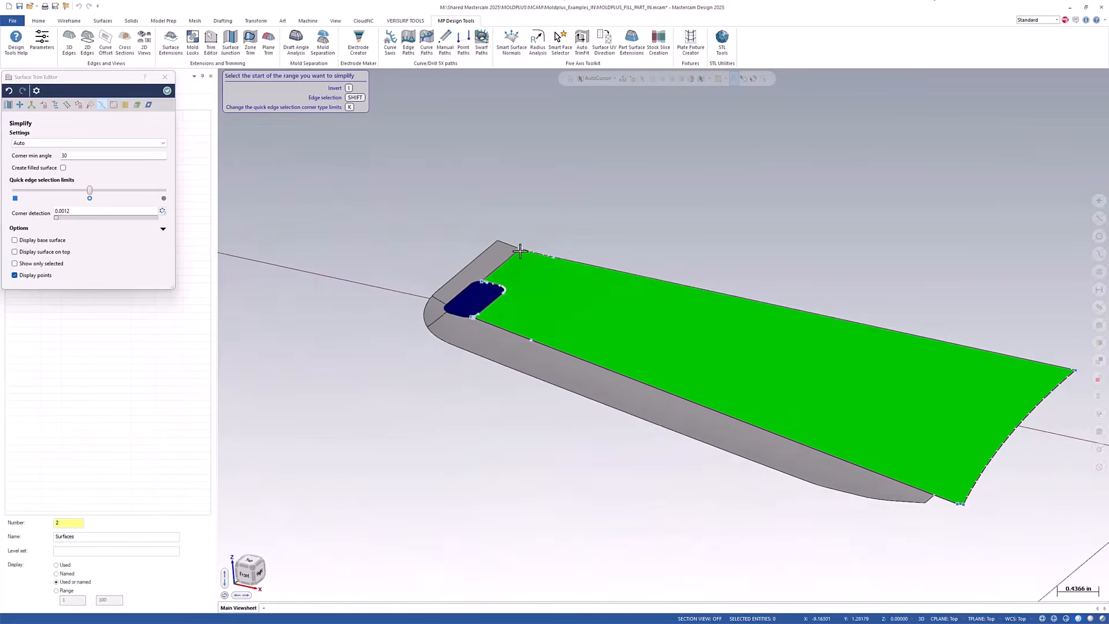
scroll(818, 426, "up", 6)
scroll(800, 426, "up", 5)
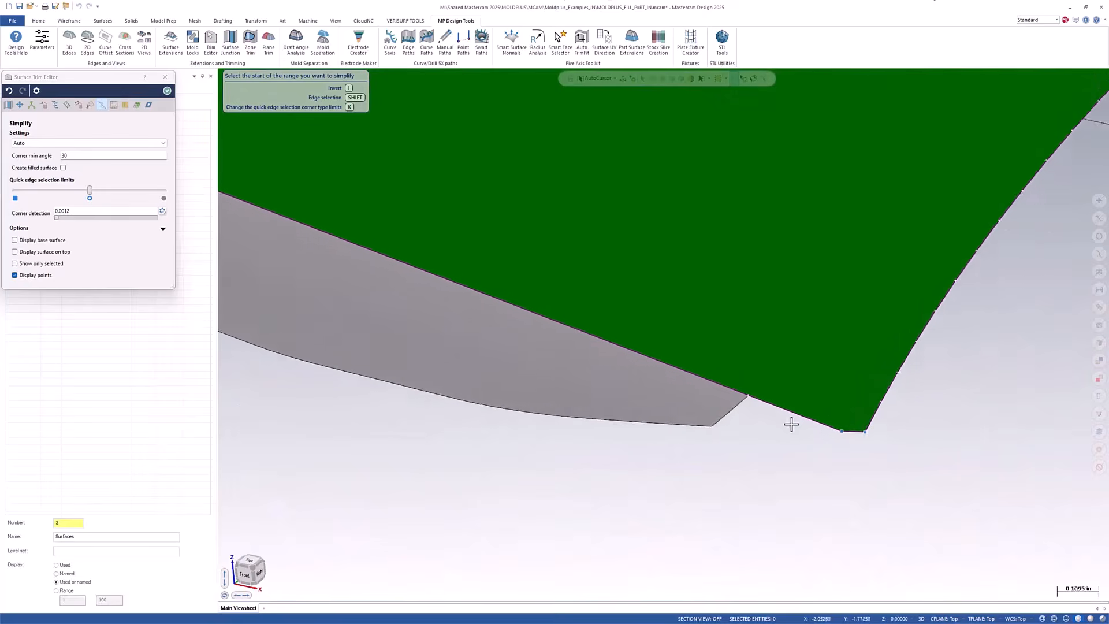
left_click(8, 105)
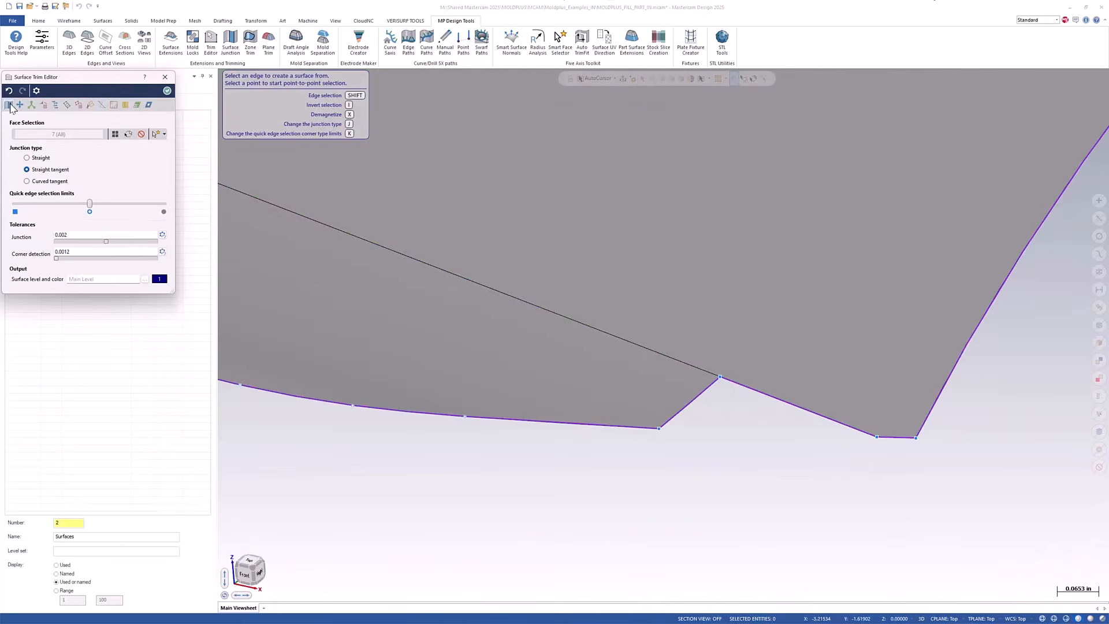
left_click(683, 405)
left_click(824, 417)
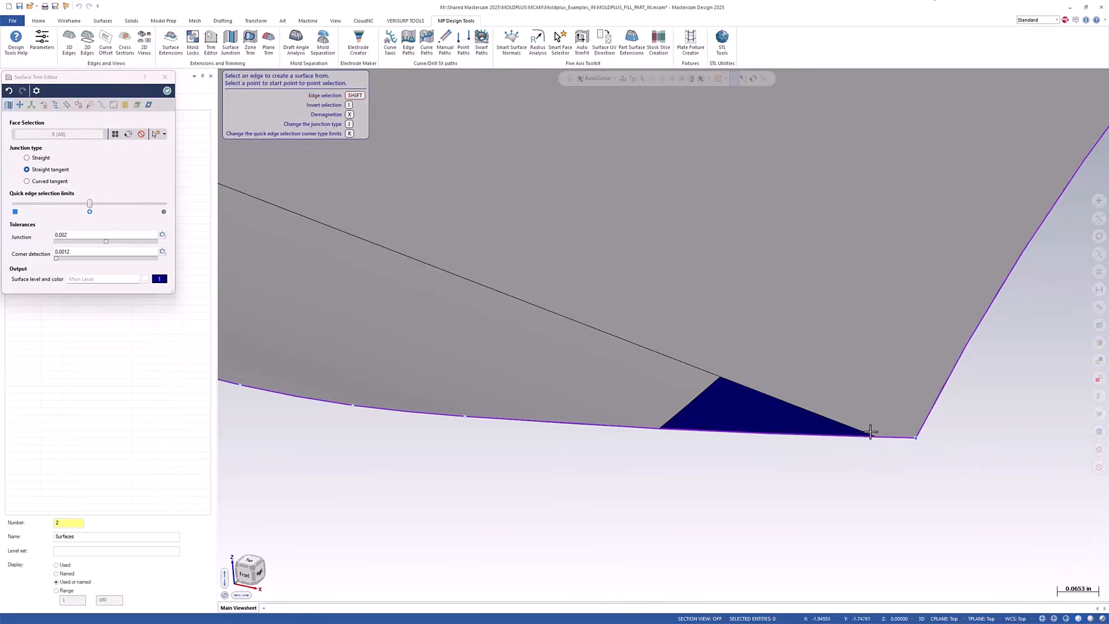
scroll(843, 456, "down", 1)
scroll(844, 457, "down", 4)
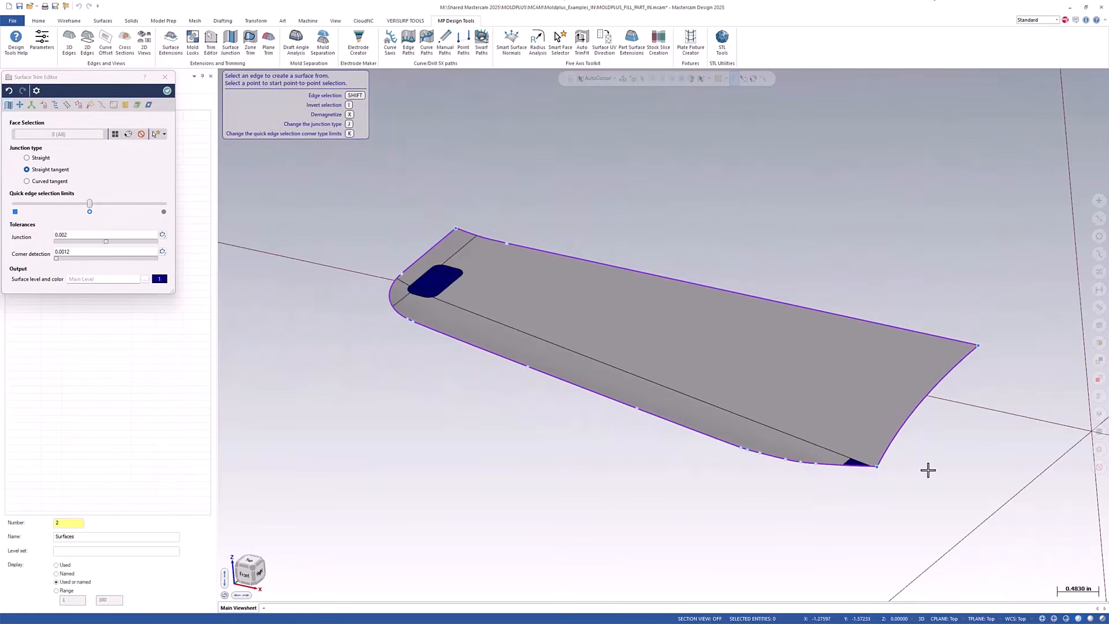
left_click(166, 91)
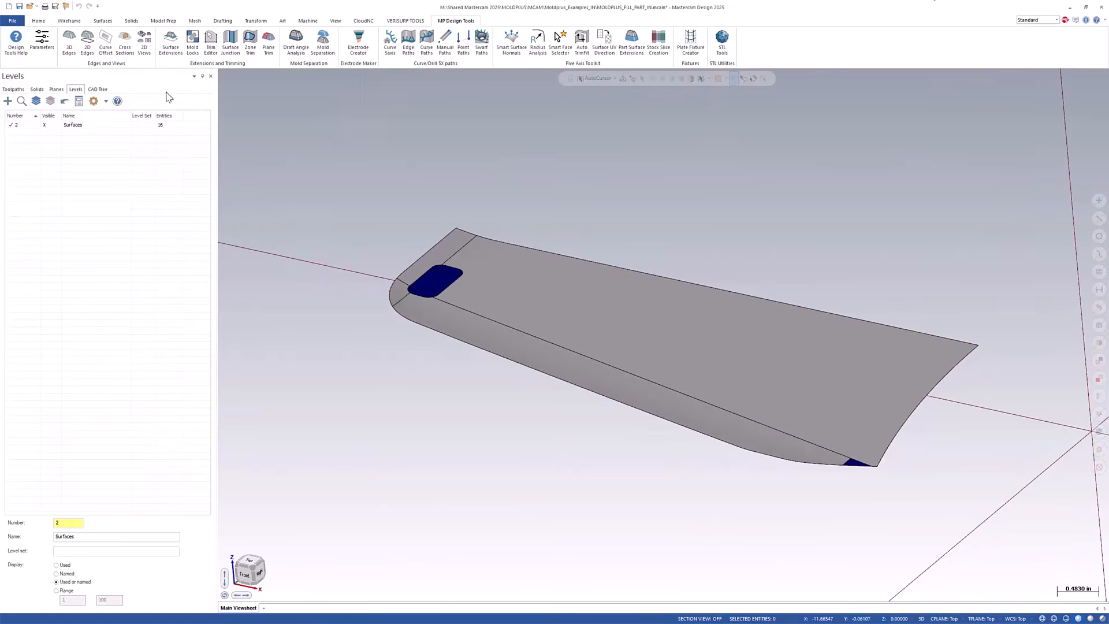
Open STAMPED_PART.mcam from the recent documents without saving the fill part, and orbit around the stamped part.
left_click(36, 7)
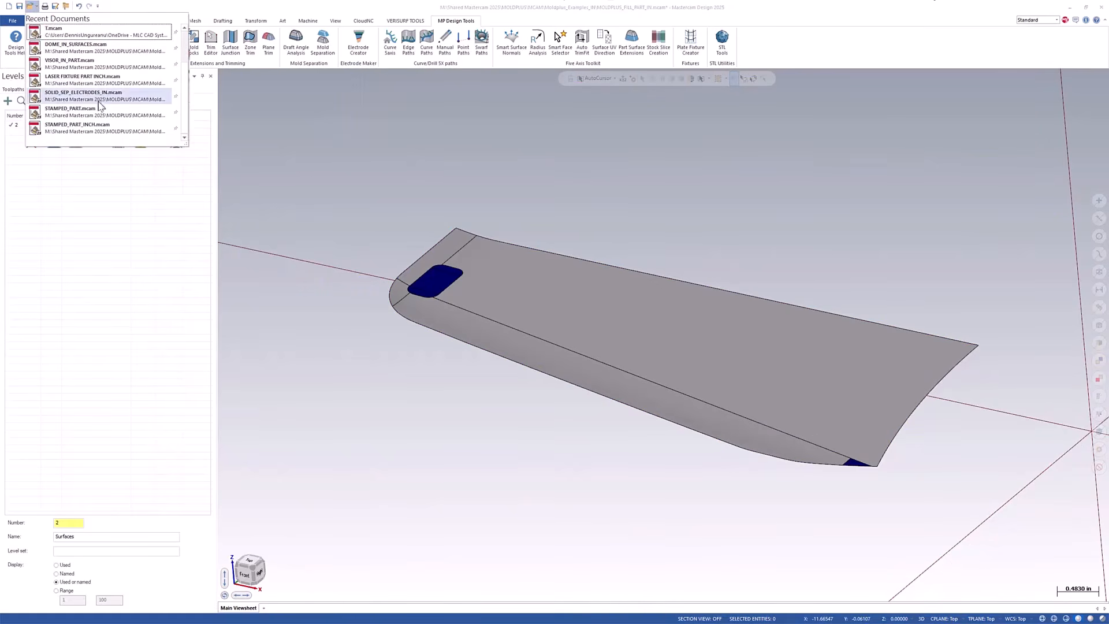
mouse_move(78, 114)
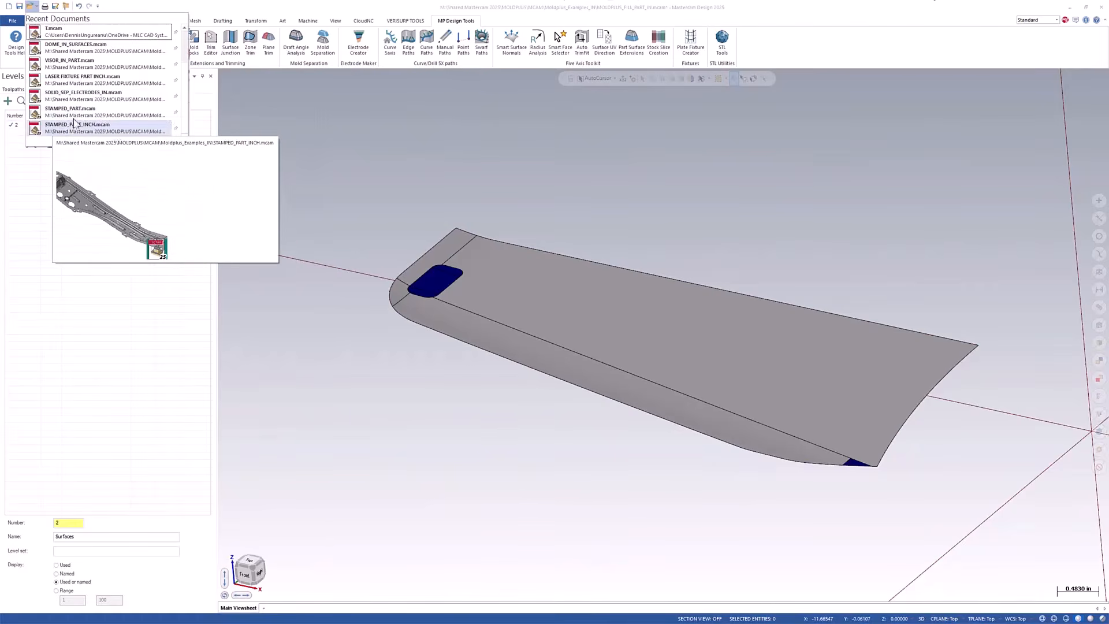
left_click(74, 125)
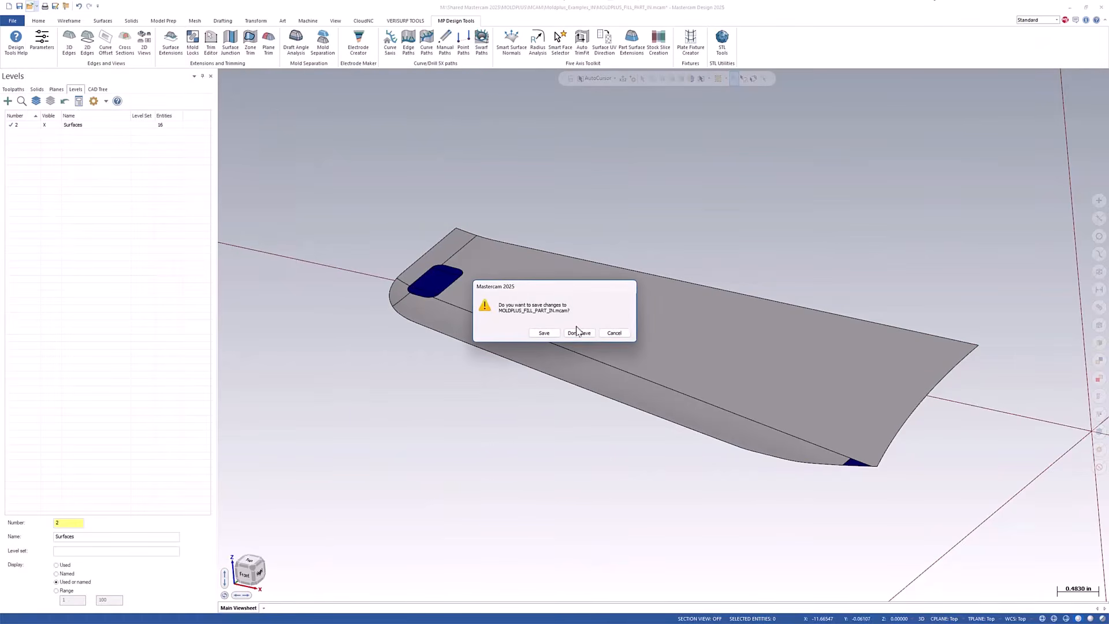
left_click(578, 333)
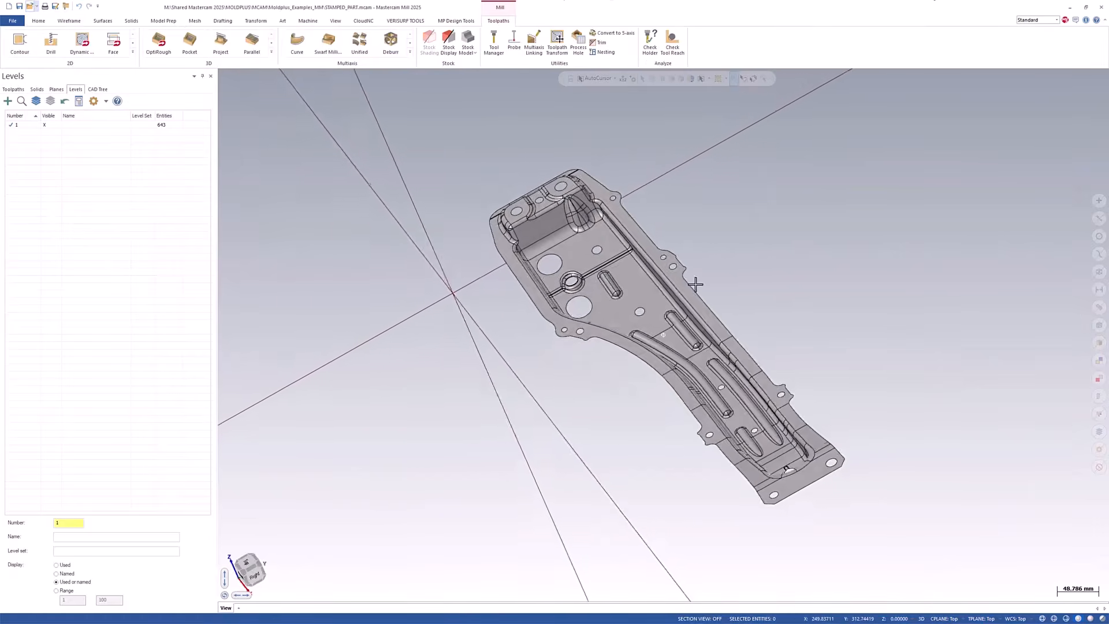
middle_click_drag(695, 284, 751, 273)
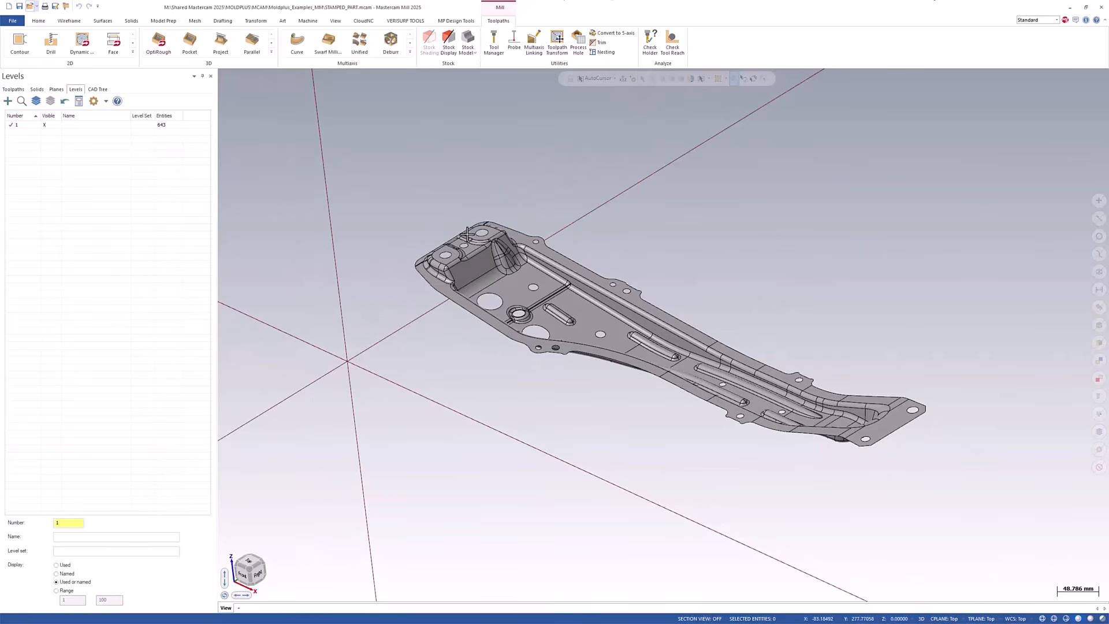
middle_click_drag(560, 237, 235, 19)
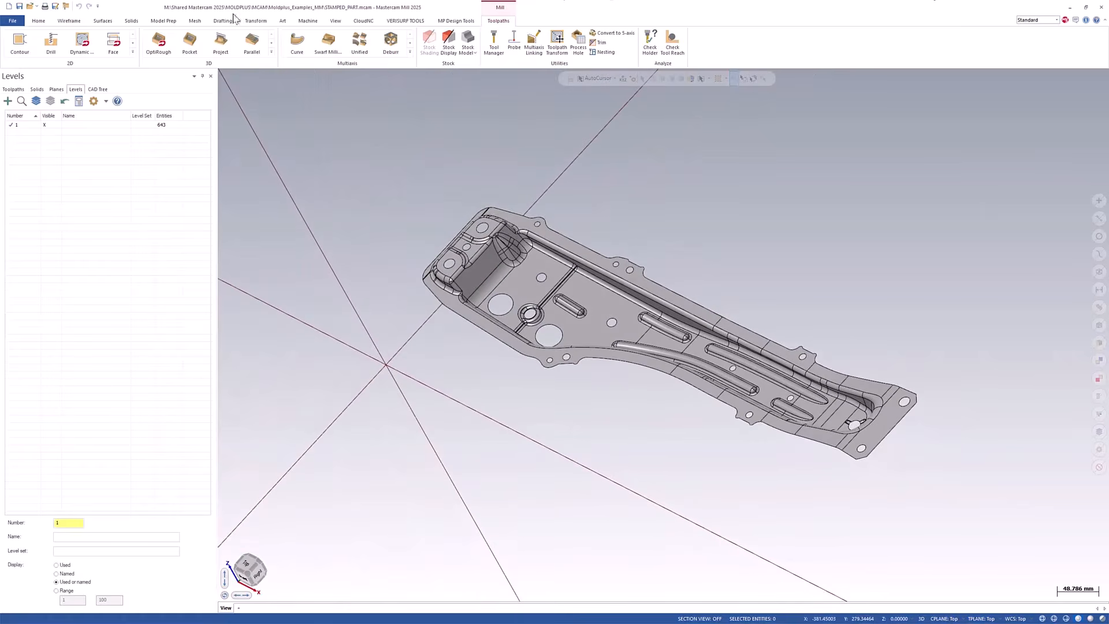
Set up a 3D Edges extraction on all faces of the stamped part, with open edges created as lines.
left_click(455, 21)
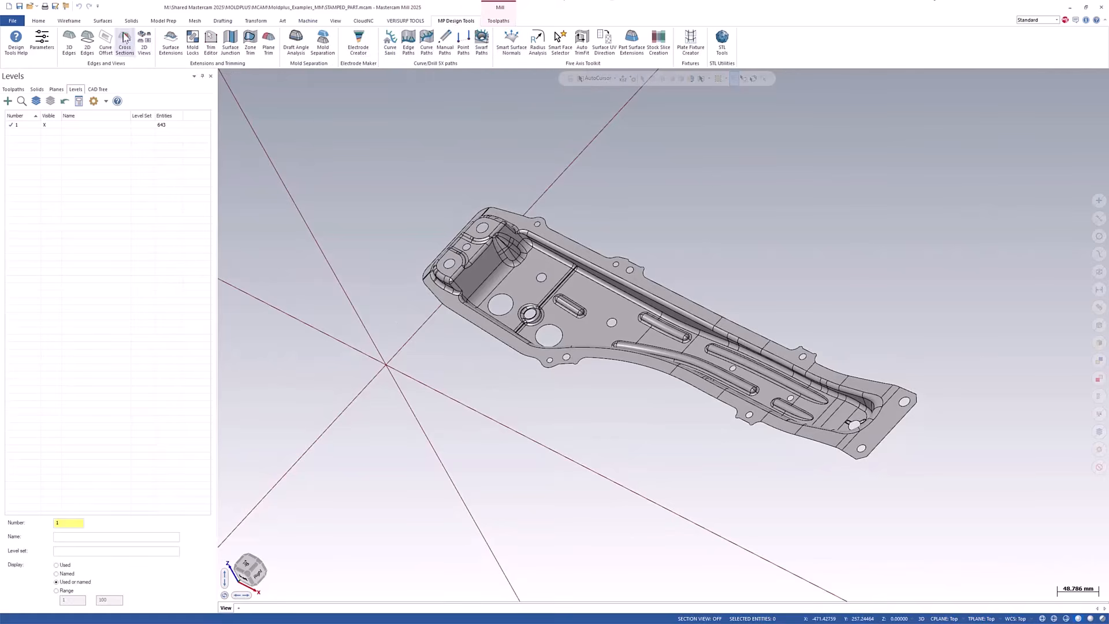
left_click(69, 45)
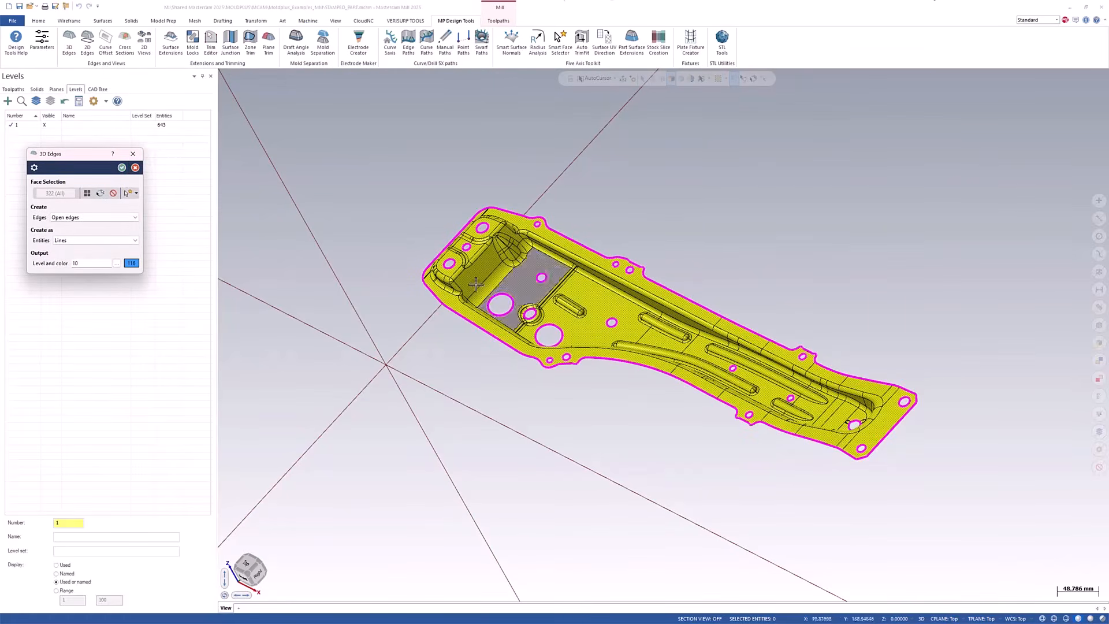
left_click(91, 219)
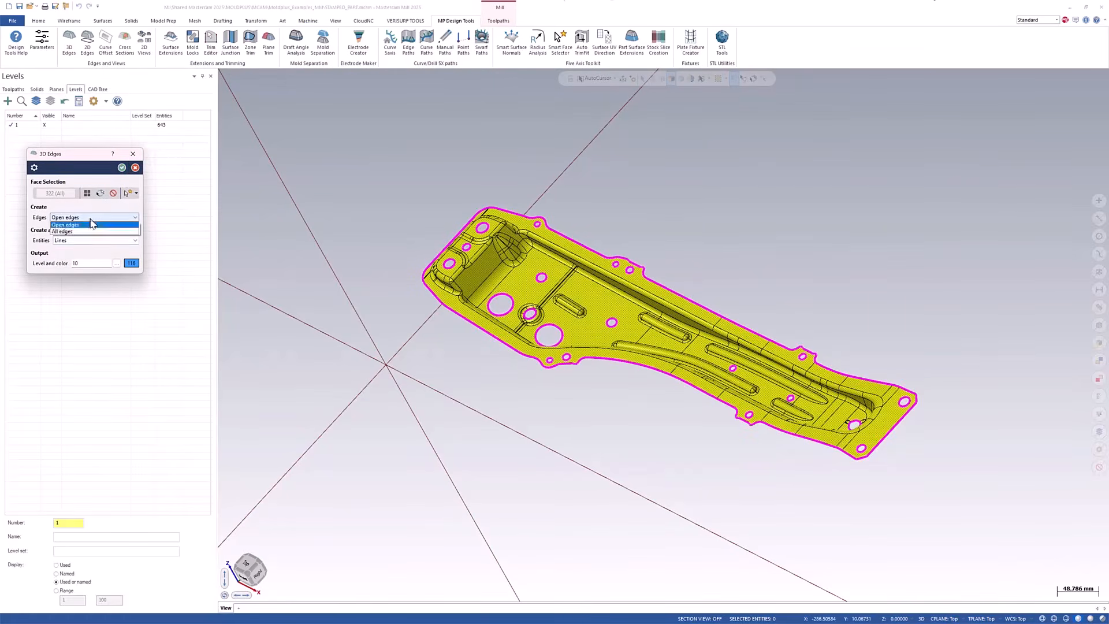
left_click(79, 226)
left_click(72, 241)
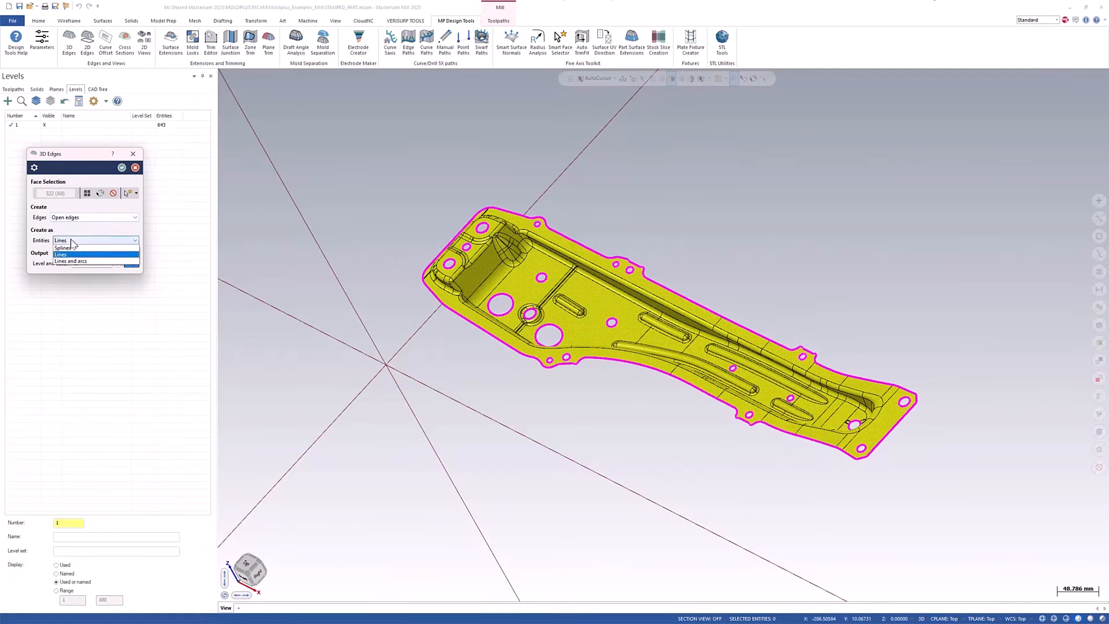
left_click(89, 241)
left_click(91, 242)
left_click(63, 248)
left_click(73, 240)
left_click(69, 255)
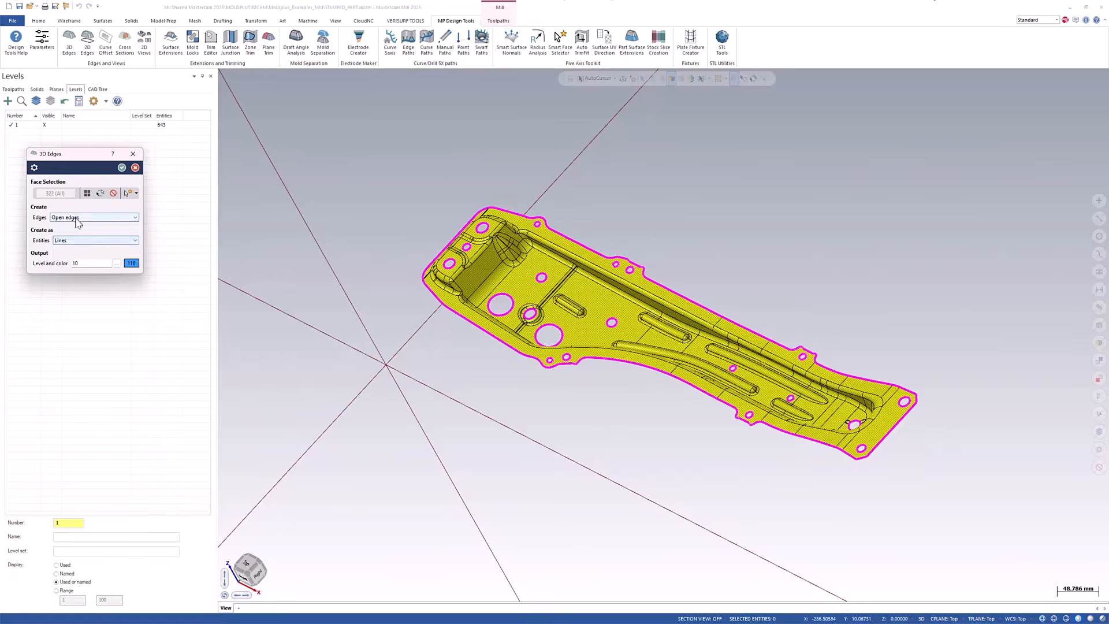
Preview the extraction with all edges of the stamped part, and return the edge choice to Open edges.
left_click(94, 218)
left_click(65, 226)
scroll(566, 227, "up", 2)
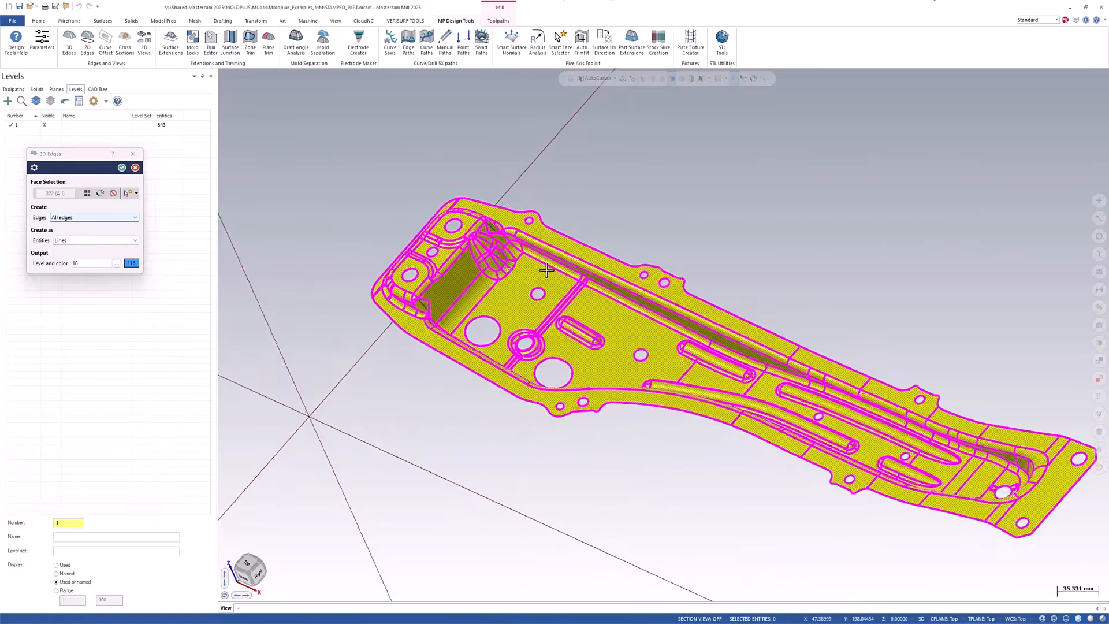
left_click(69, 217)
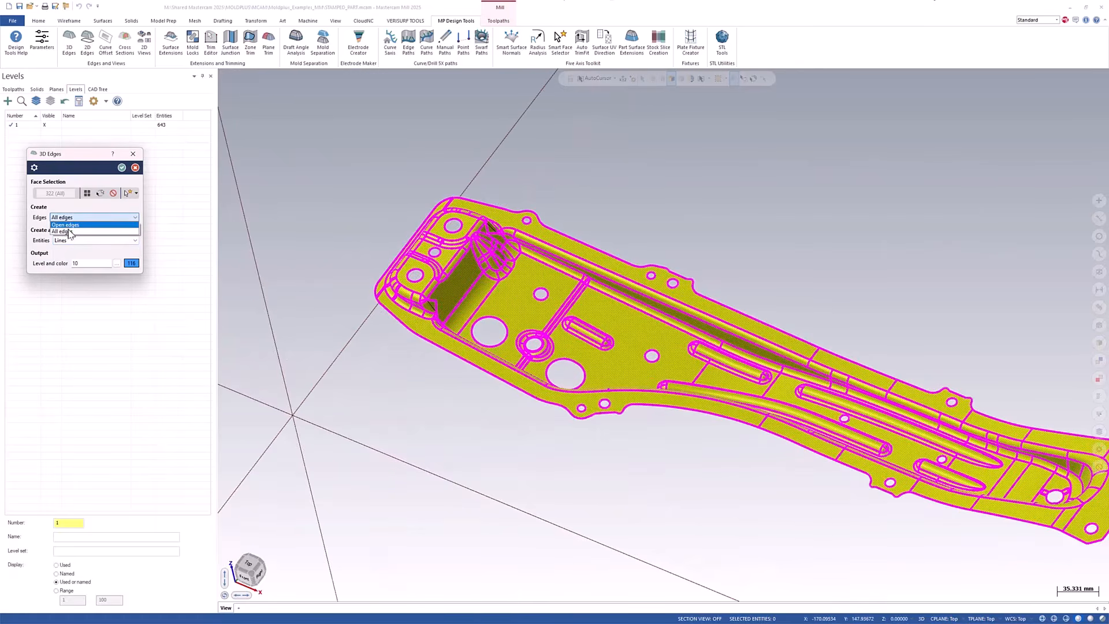
left_click(66, 225)
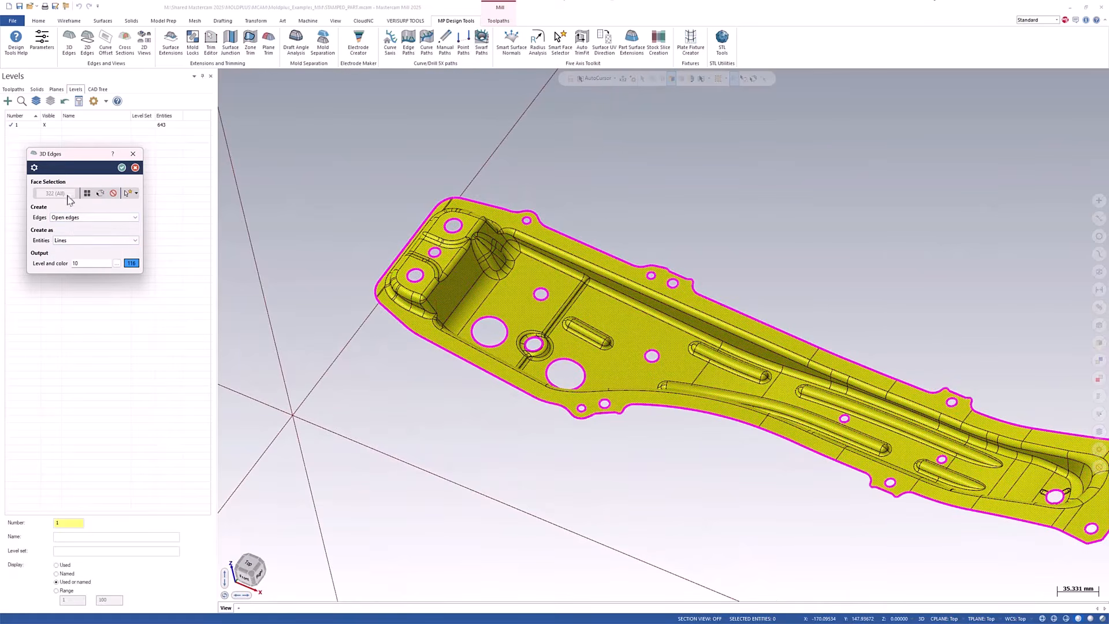
Create the stamped part's open edges as lines on level 10.
middle_click_drag(383, 227, 391, 223)
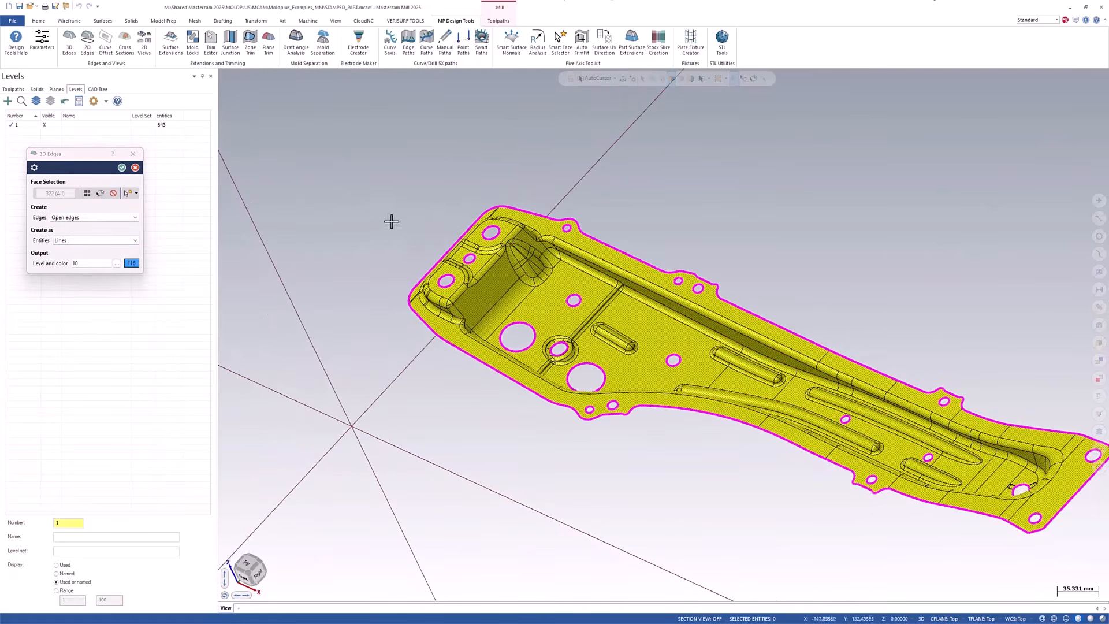
left_click(121, 168)
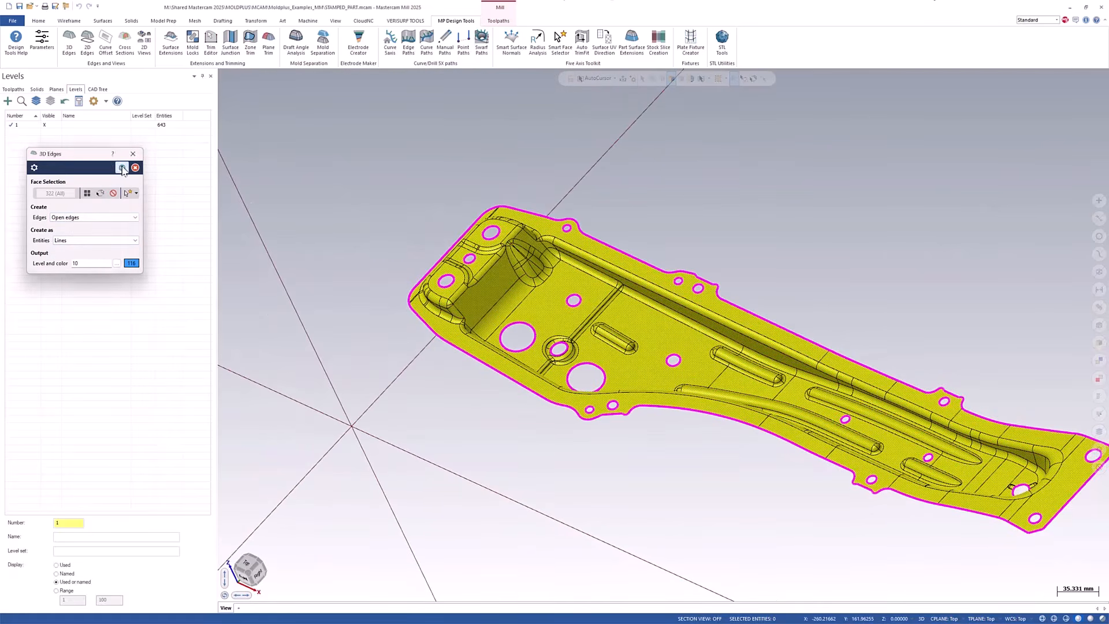
scroll(388, 231, "down", 1)
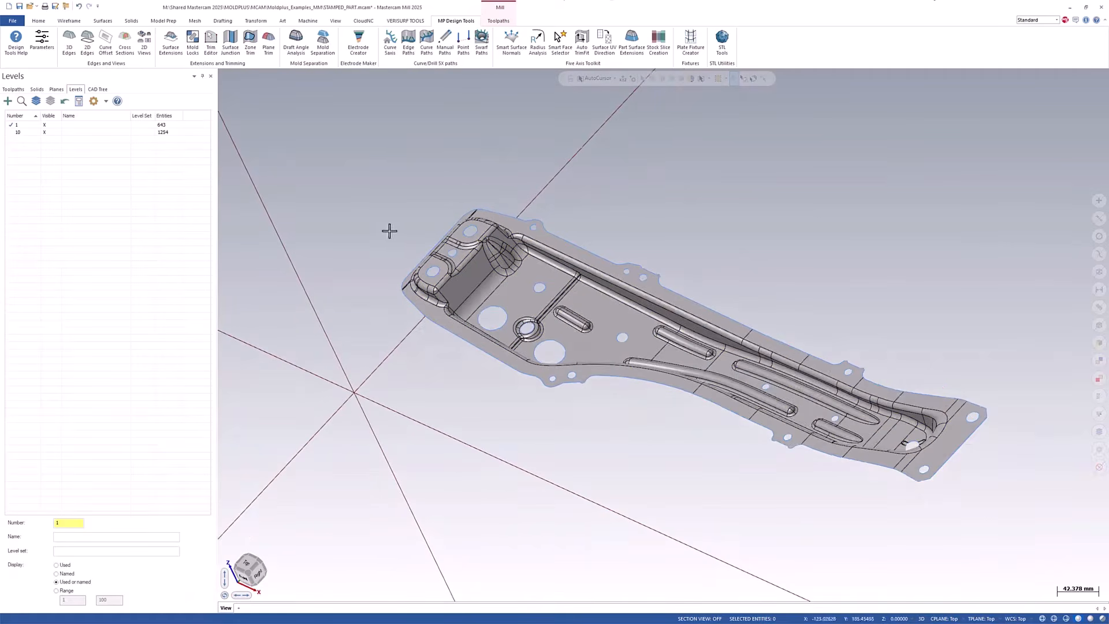
Start a Curve Offset on the chain around the stamped part's outer boundary and inspect the preview with tangential offset 4 and 2 copies.
mouse_move(774, 277)
middle_mouse_down()
mouse_move(854, 295)
mouse_move(785, 276)
middle_mouse_up()
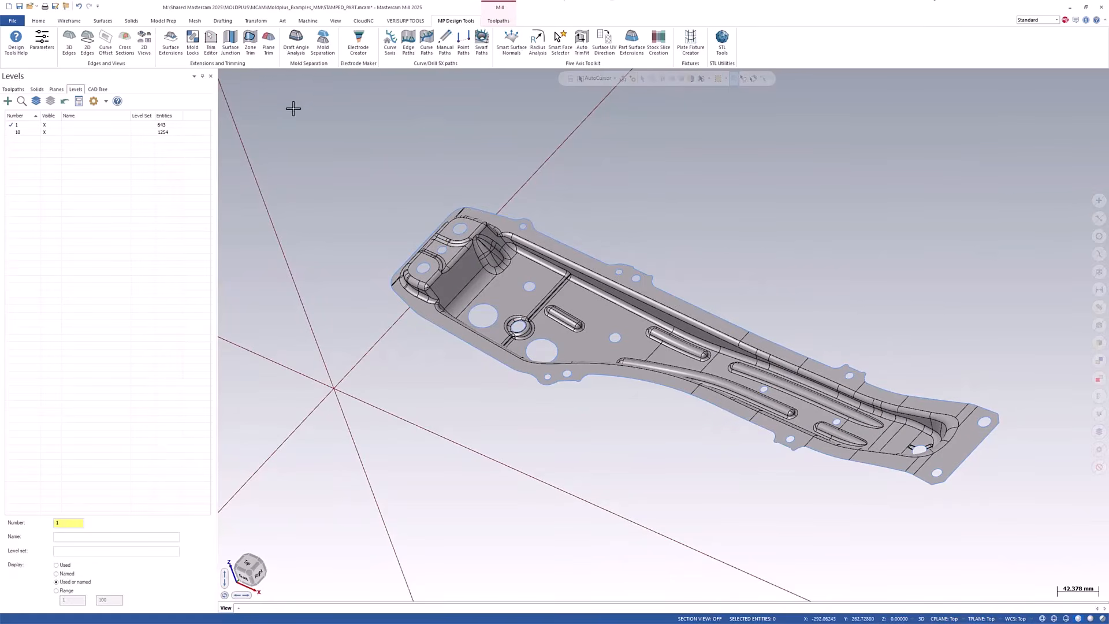
left_click(104, 53)
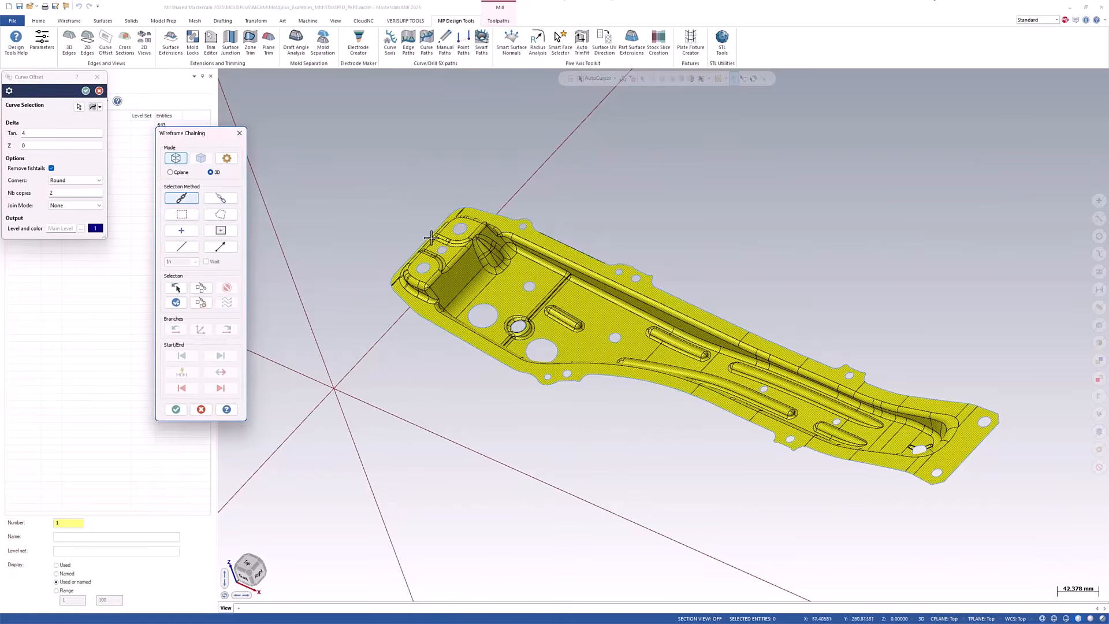
left_click(543, 233)
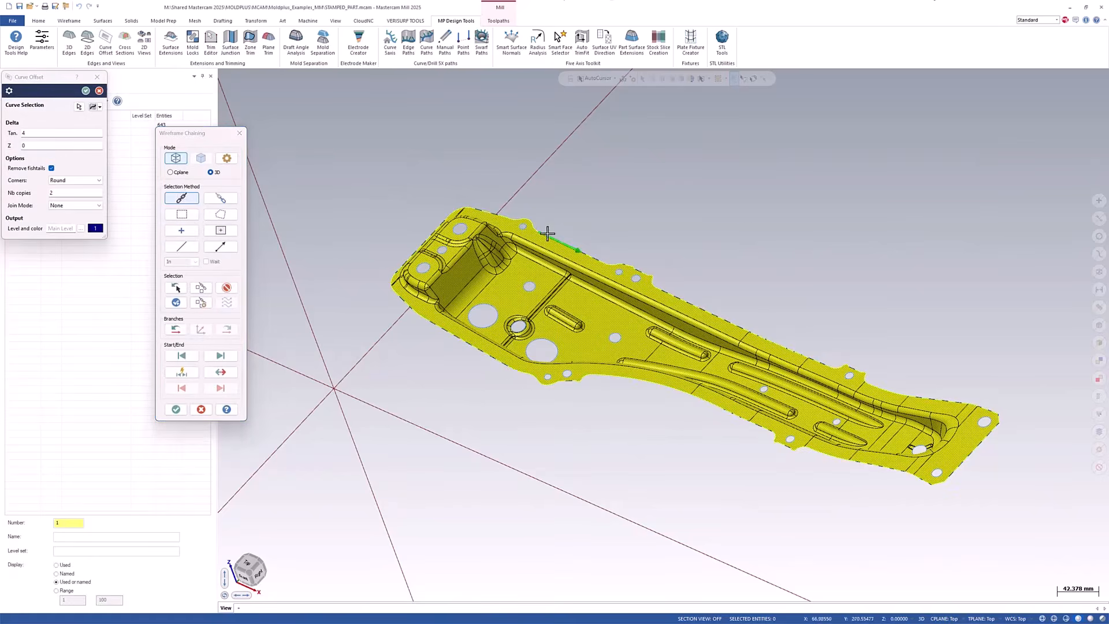
left_click(176, 409)
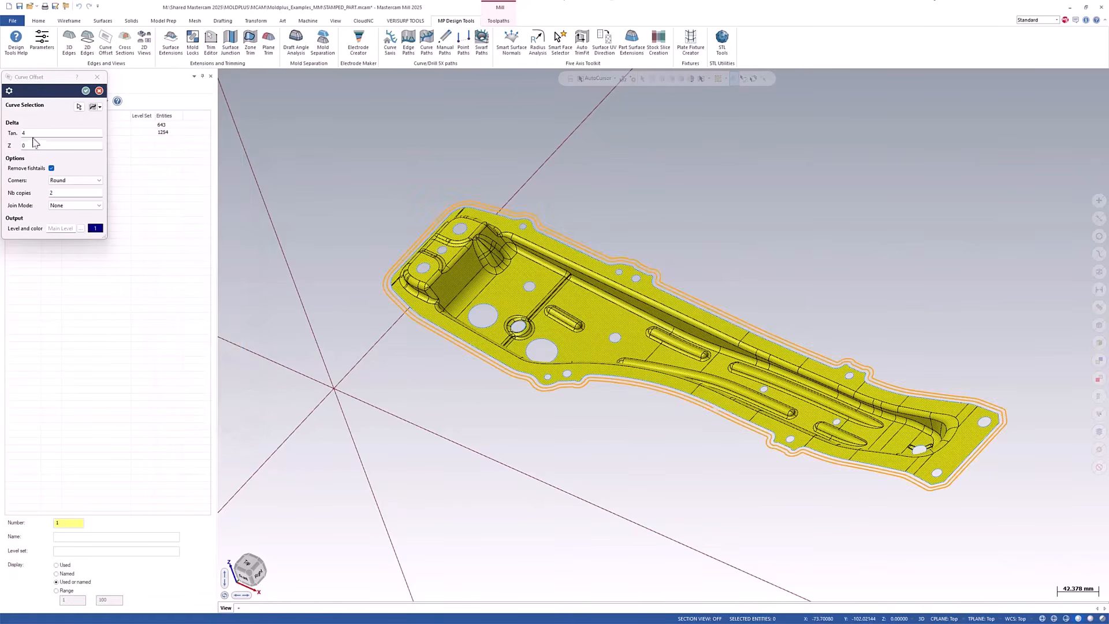
scroll(620, 284, "up", 4)
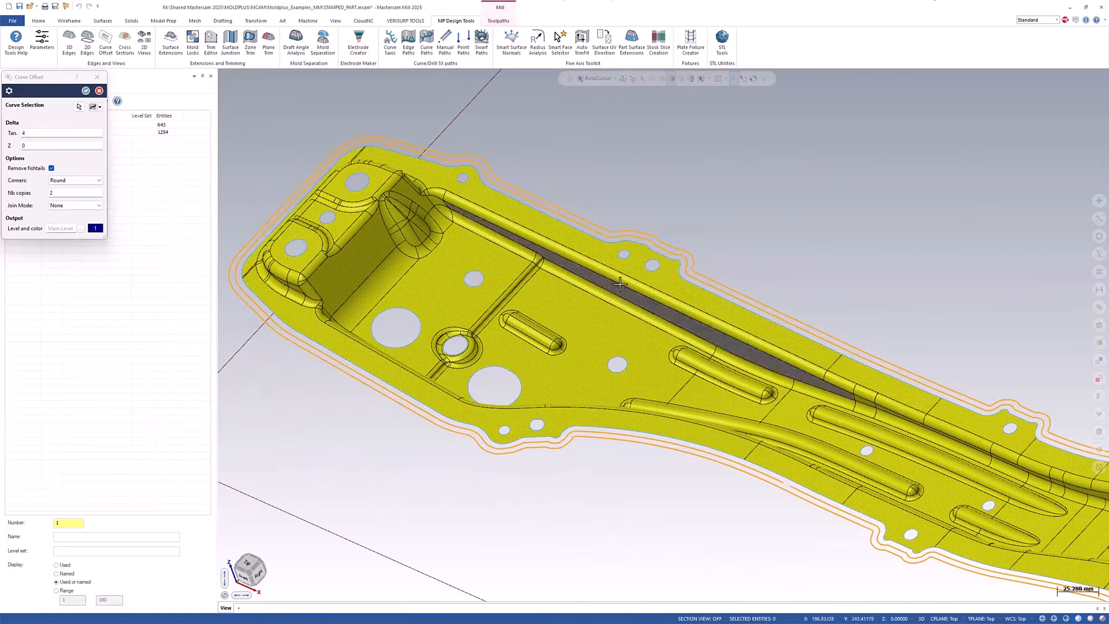
scroll(532, 460, "up", 3)
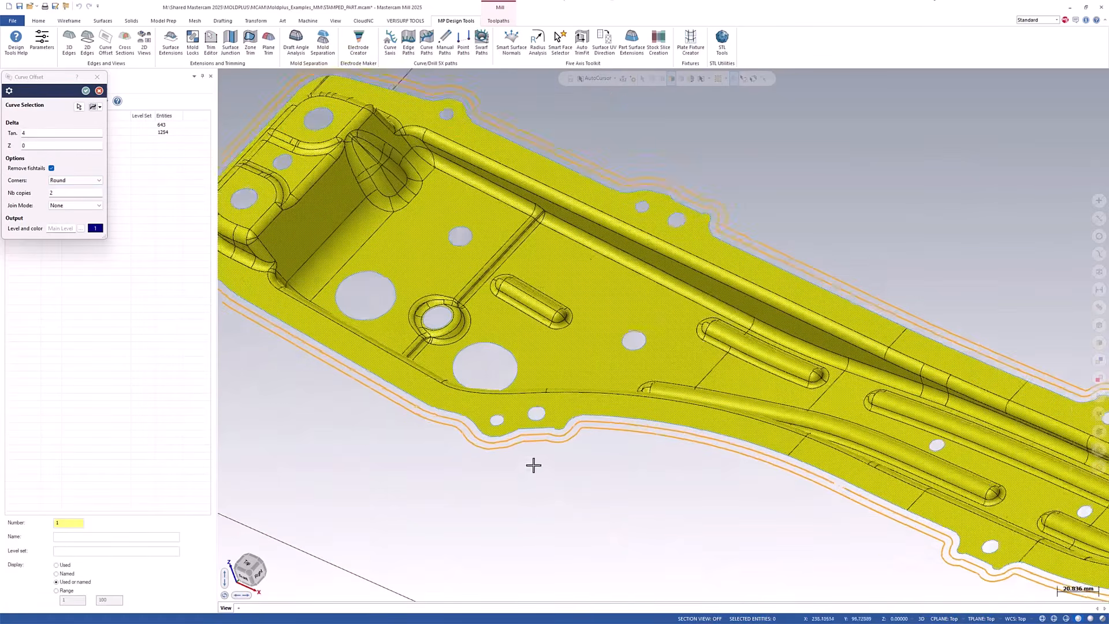
Set the number of offset copies to 1 and create the offset curve around the stamped part's outer boundary.
double_click(51, 192)
key("BackSpace")
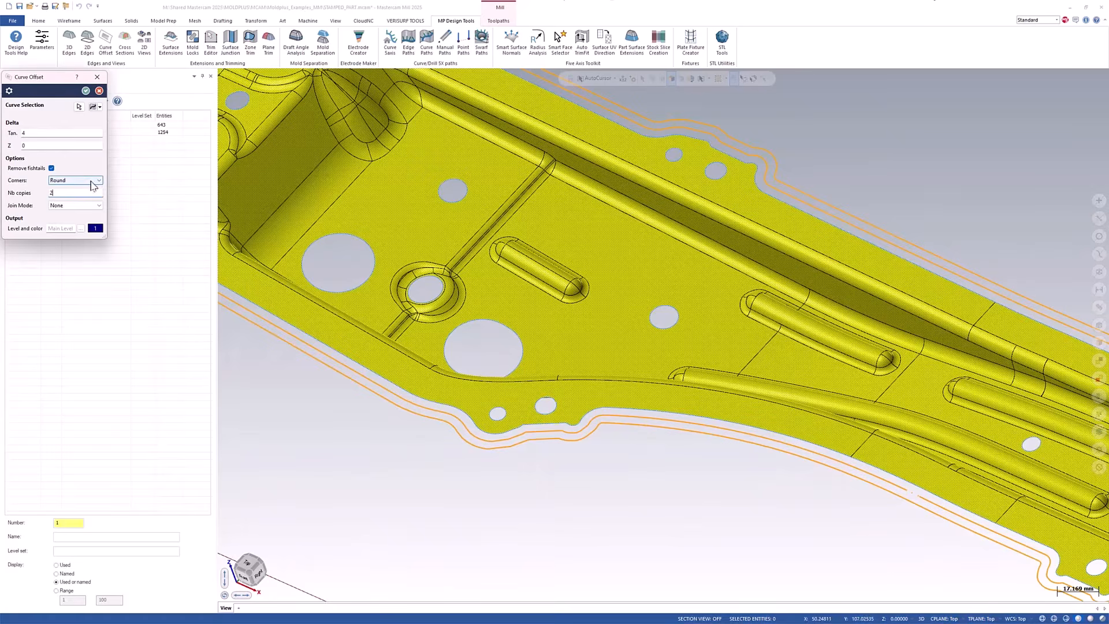
left_click(35, 145)
left_click(70, 192)
type("1")
key("Tab")
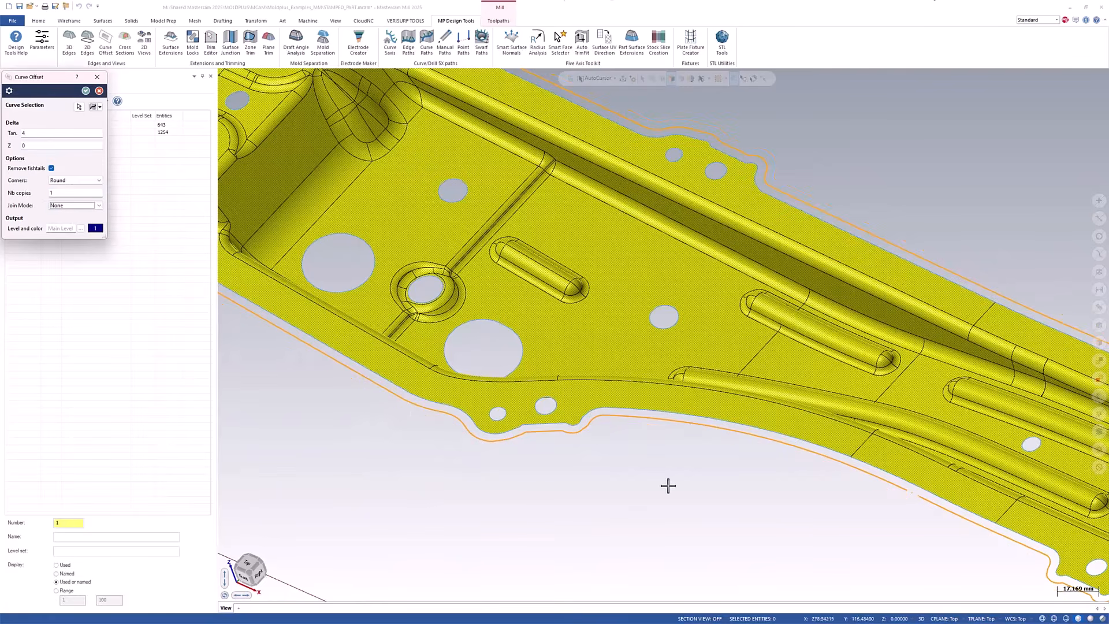
scroll(738, 487, "down", 3)
scroll(848, 544, "down", 2)
scroll(401, 193, "up", 3)
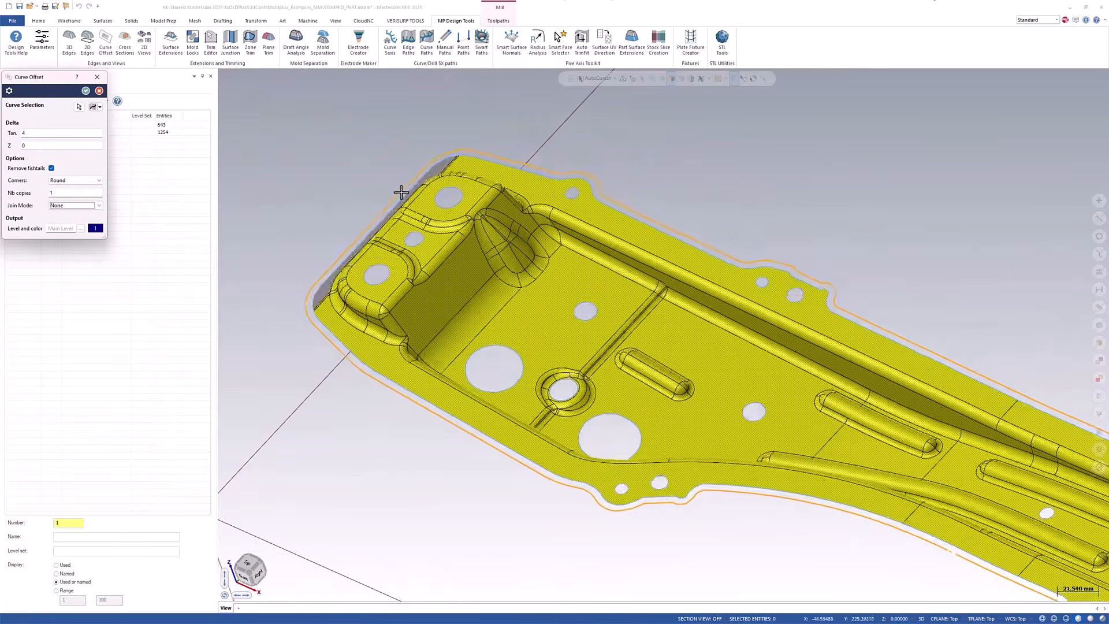
left_click(86, 91)
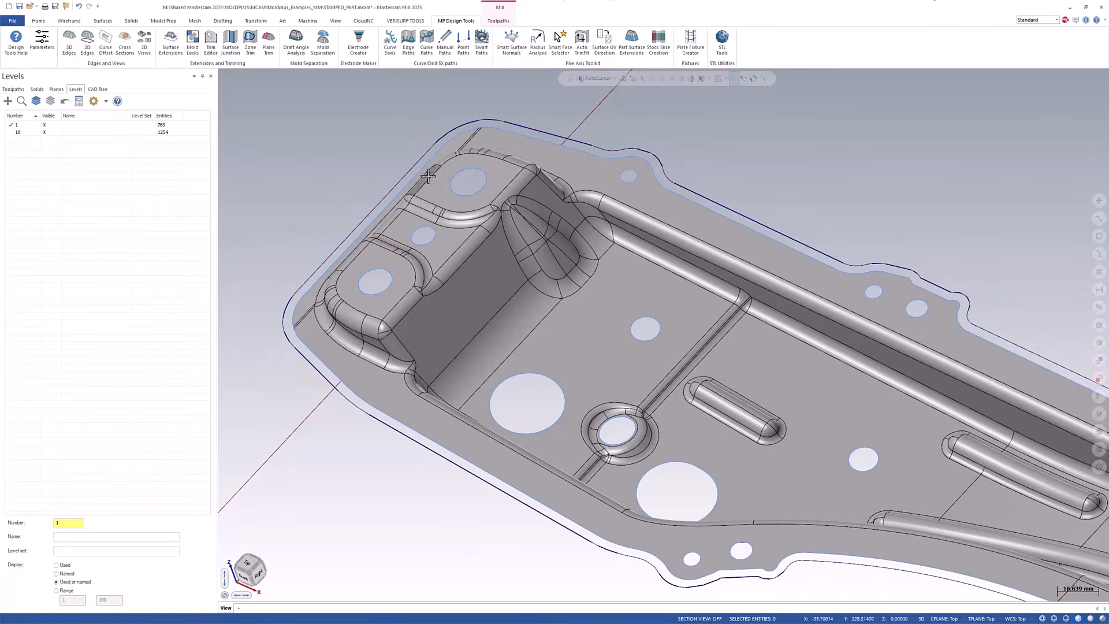
left_click(16, 40)
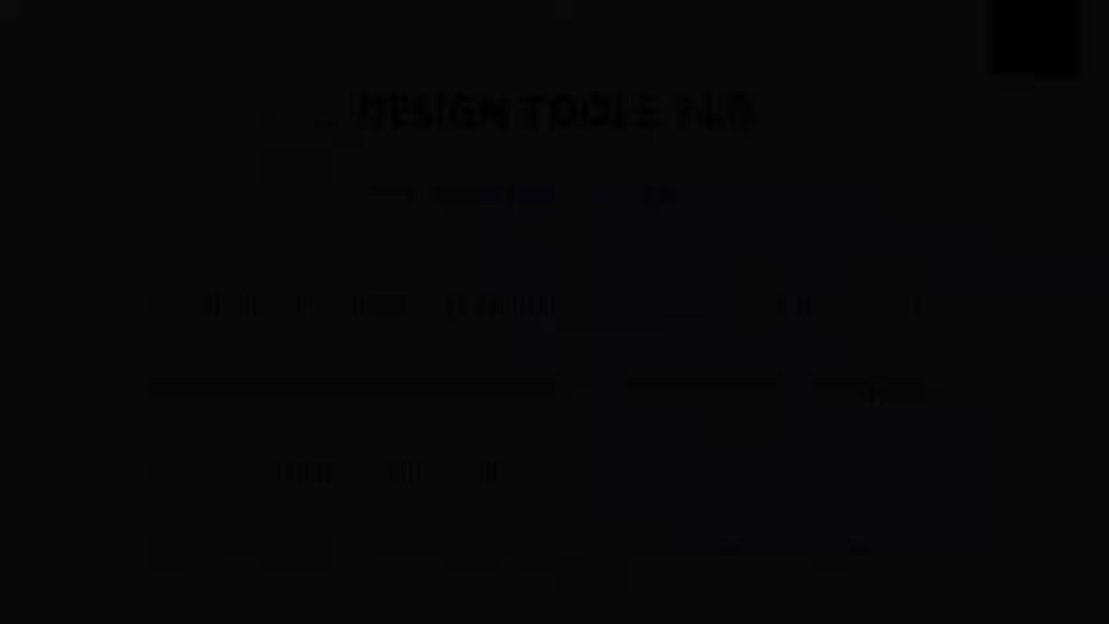